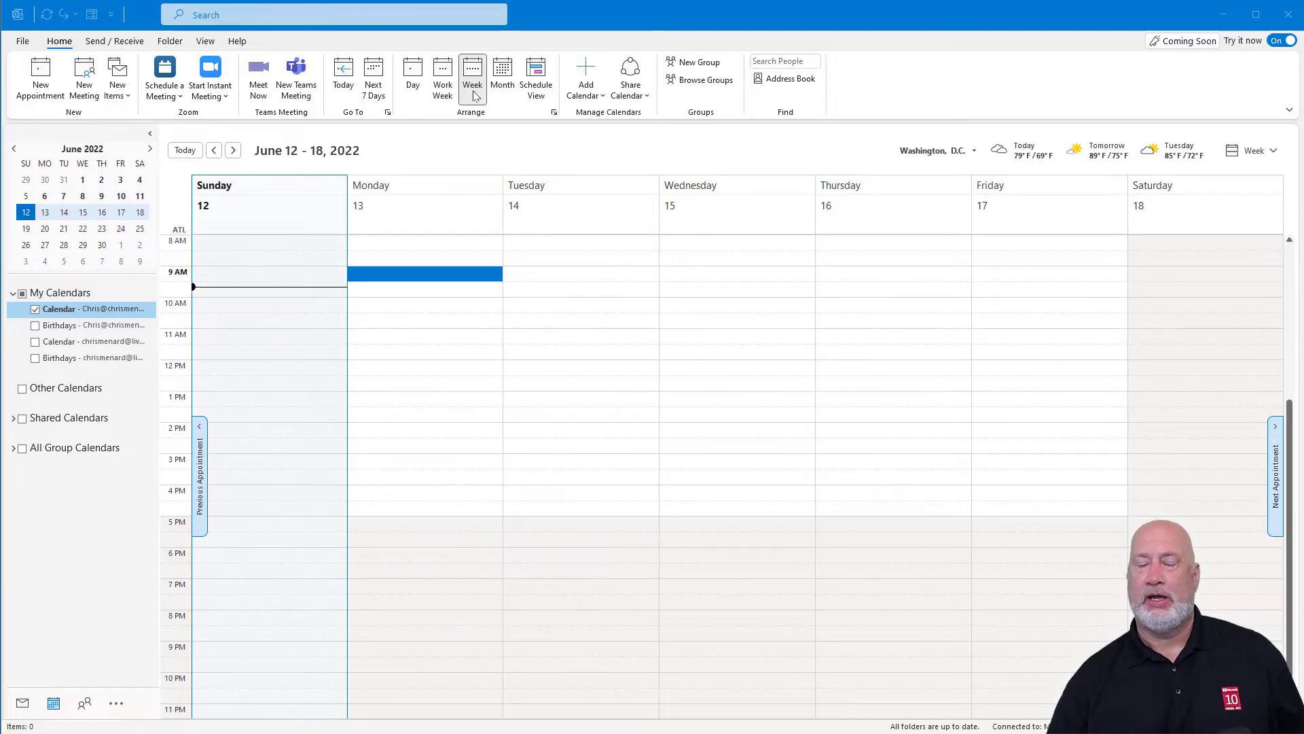
# Bring up the new calendar item options for the Monday, June 13, 9 AM slot
pyautogui.rightClick(377, 277)
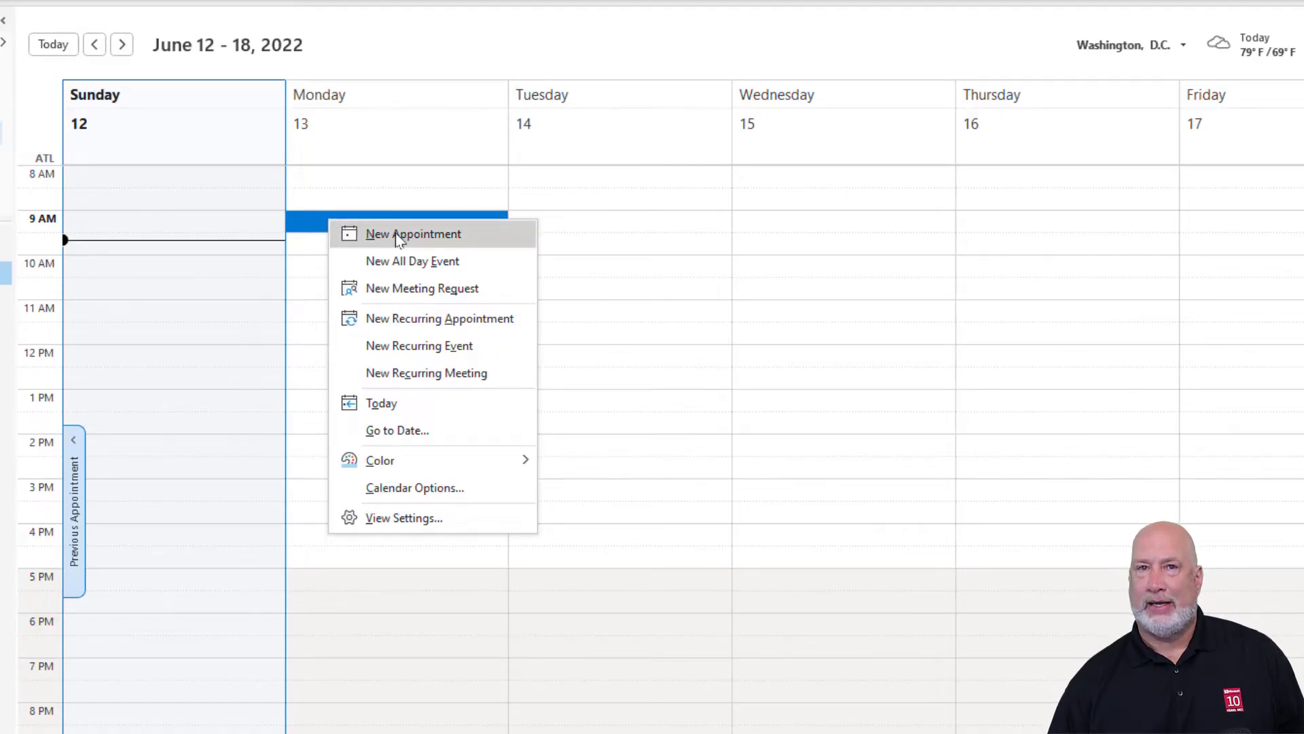
# Start a new recurring appointment beginning at 8:00 AM
pyautogui.click(449, 329)
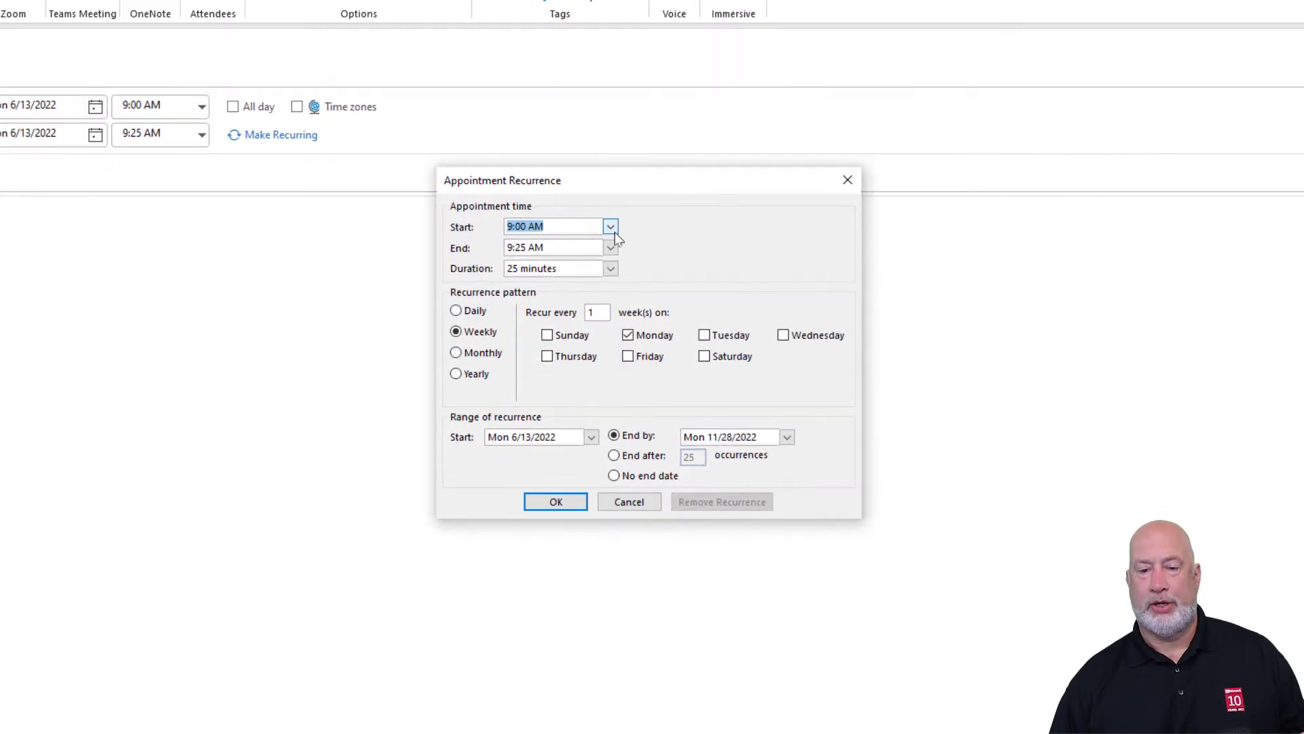
pyautogui.click(611, 229)
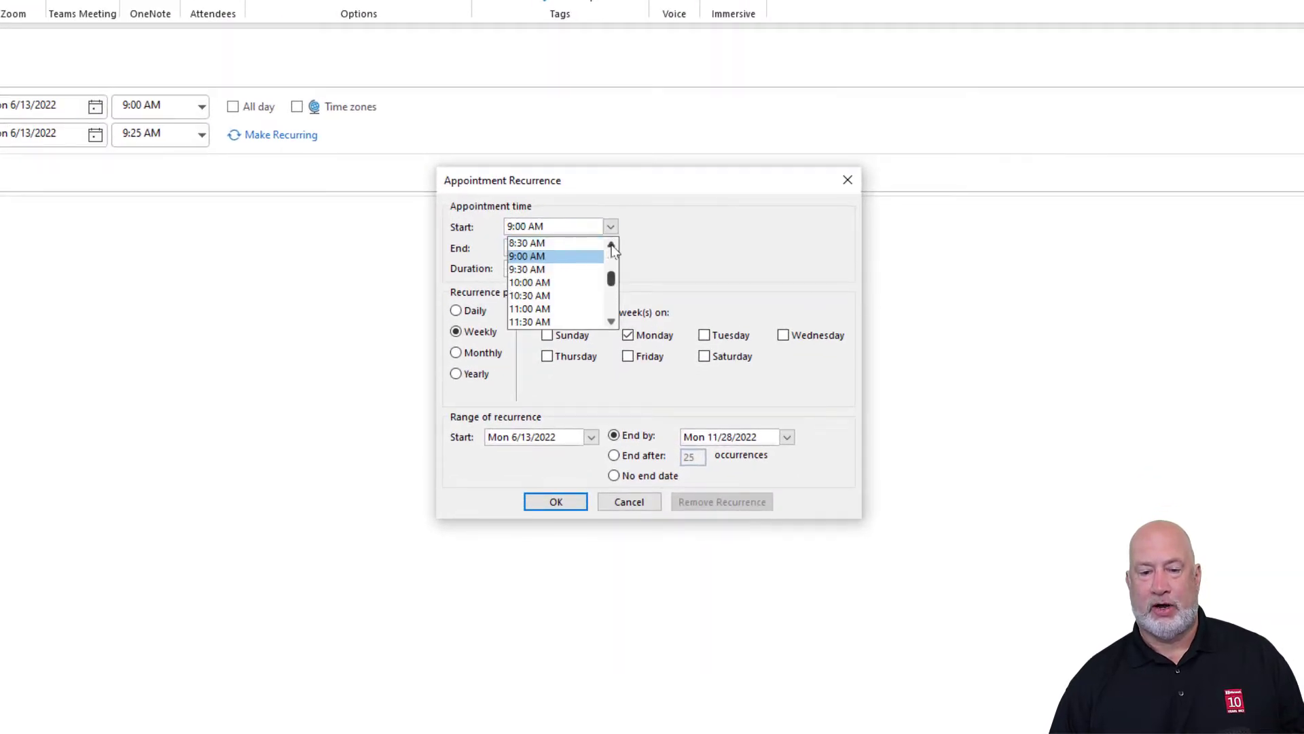
pyautogui.click(612, 244)
pyautogui.click(612, 243)
pyautogui.click(555, 257)
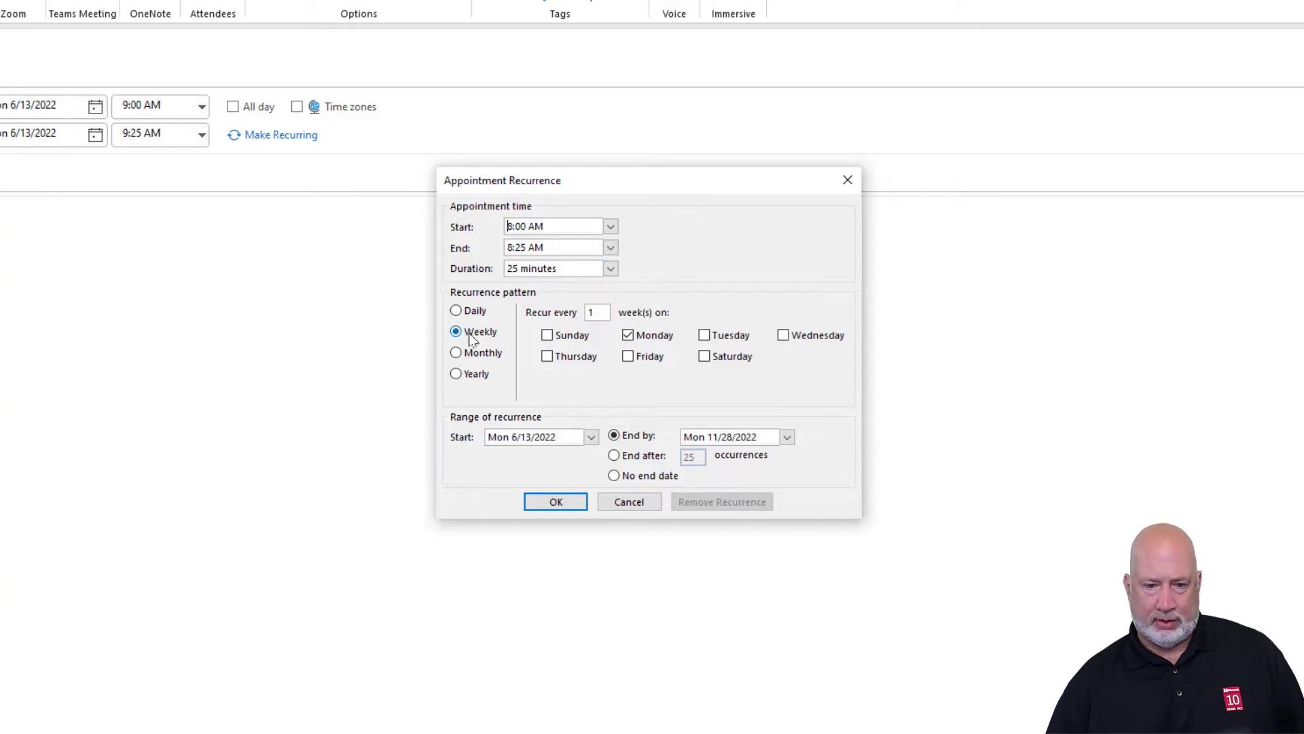
# Make it recur weekly Monday–Friday, ending after 15 occurrences on July 1
pyautogui.click(456, 312)
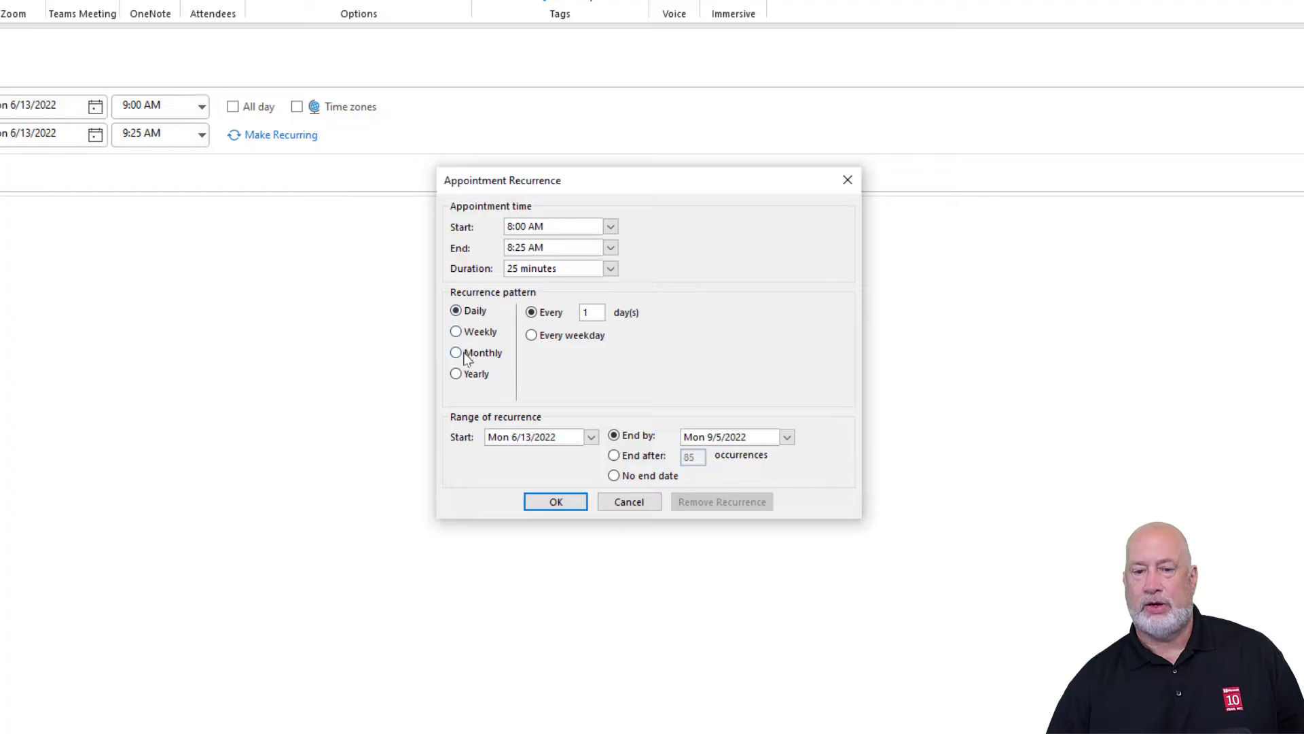
pyautogui.click(466, 354)
pyautogui.click(474, 333)
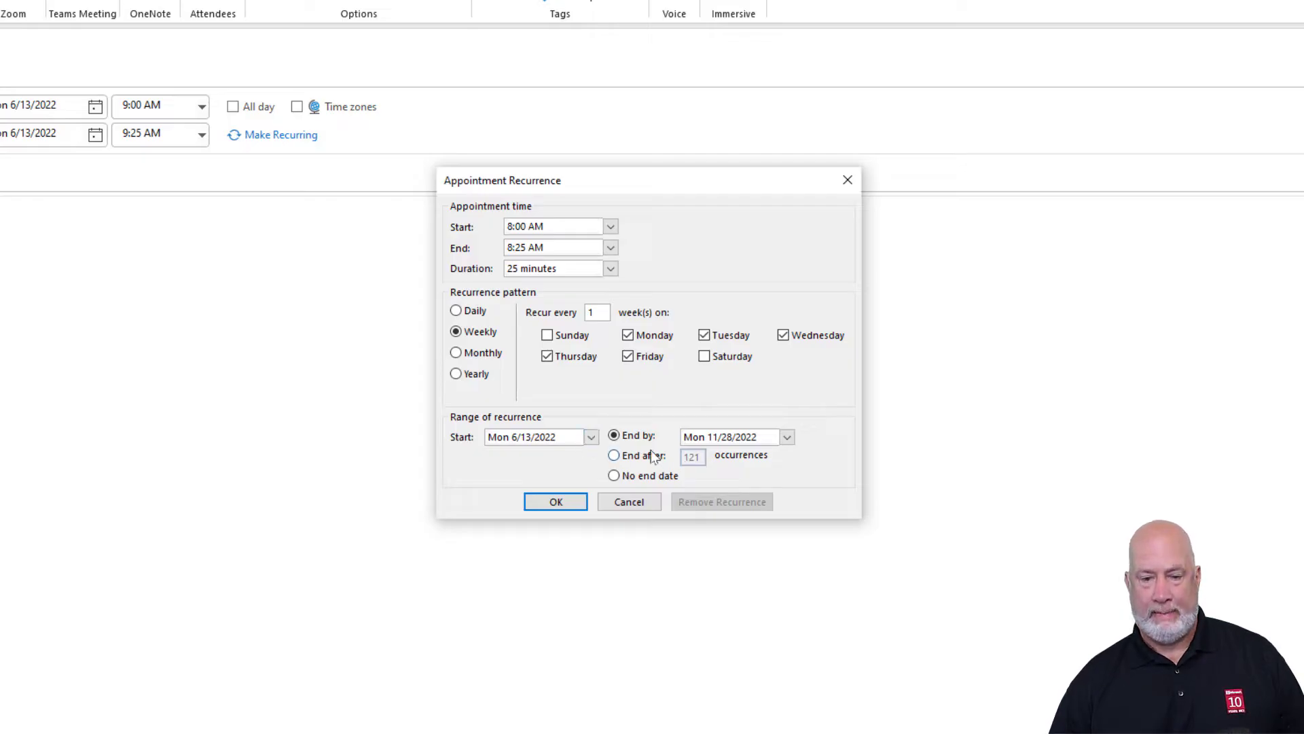
pyautogui.click(614, 476)
pyautogui.write('15')
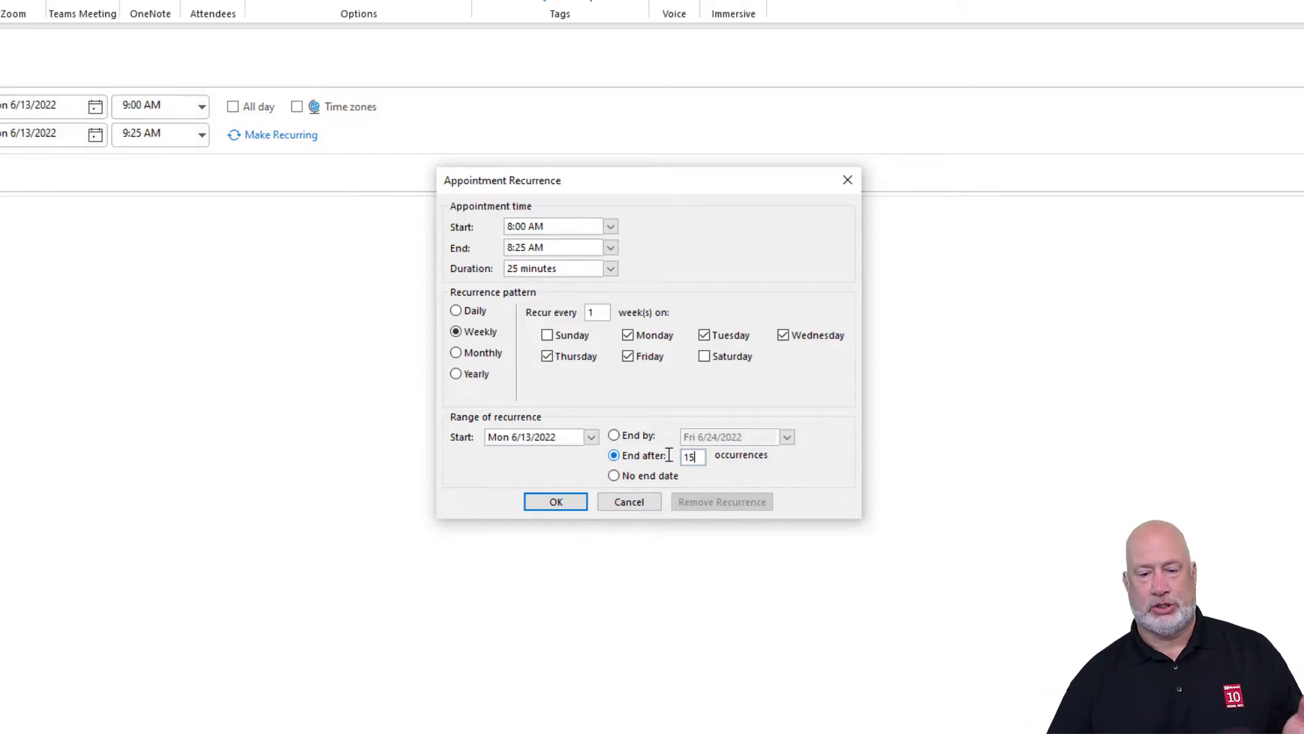
pyautogui.click(553, 501)
# Title the recurring appointment 'Emails and prep' and save it
pyautogui.click(177, 210)
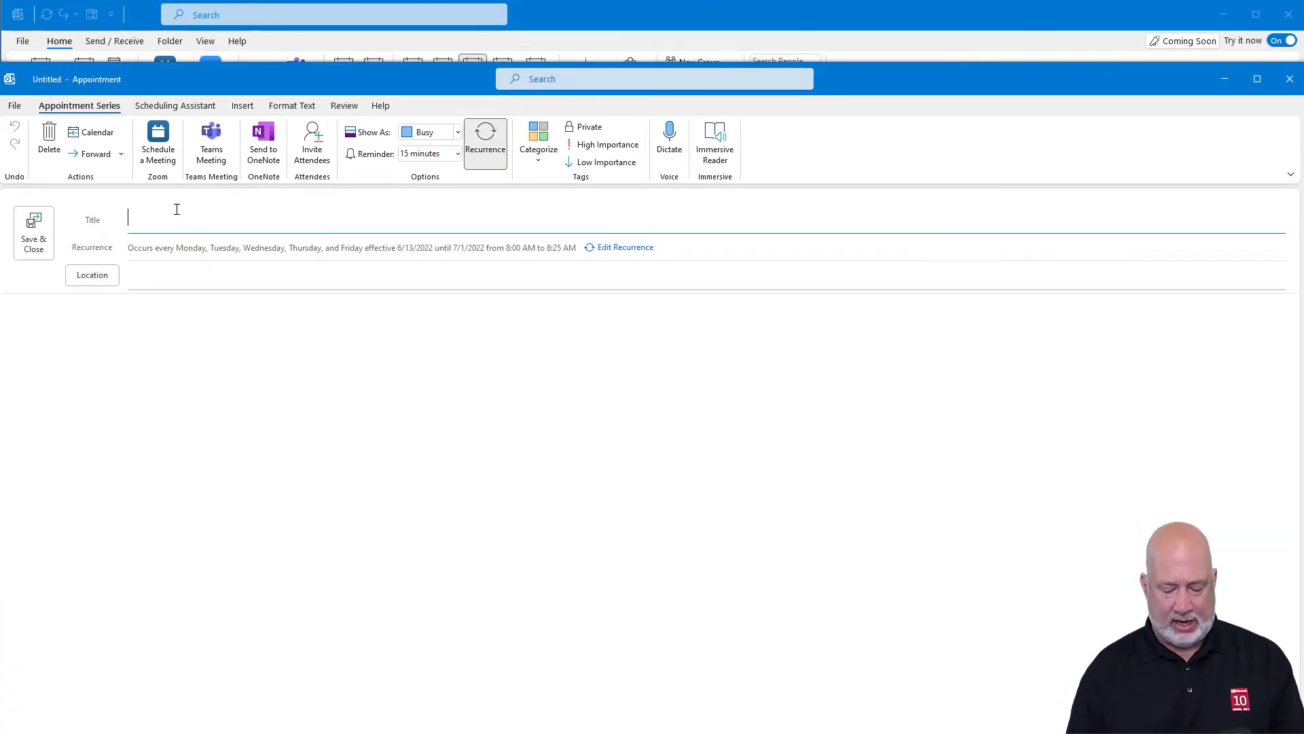
pyautogui.write('Emails and prep')
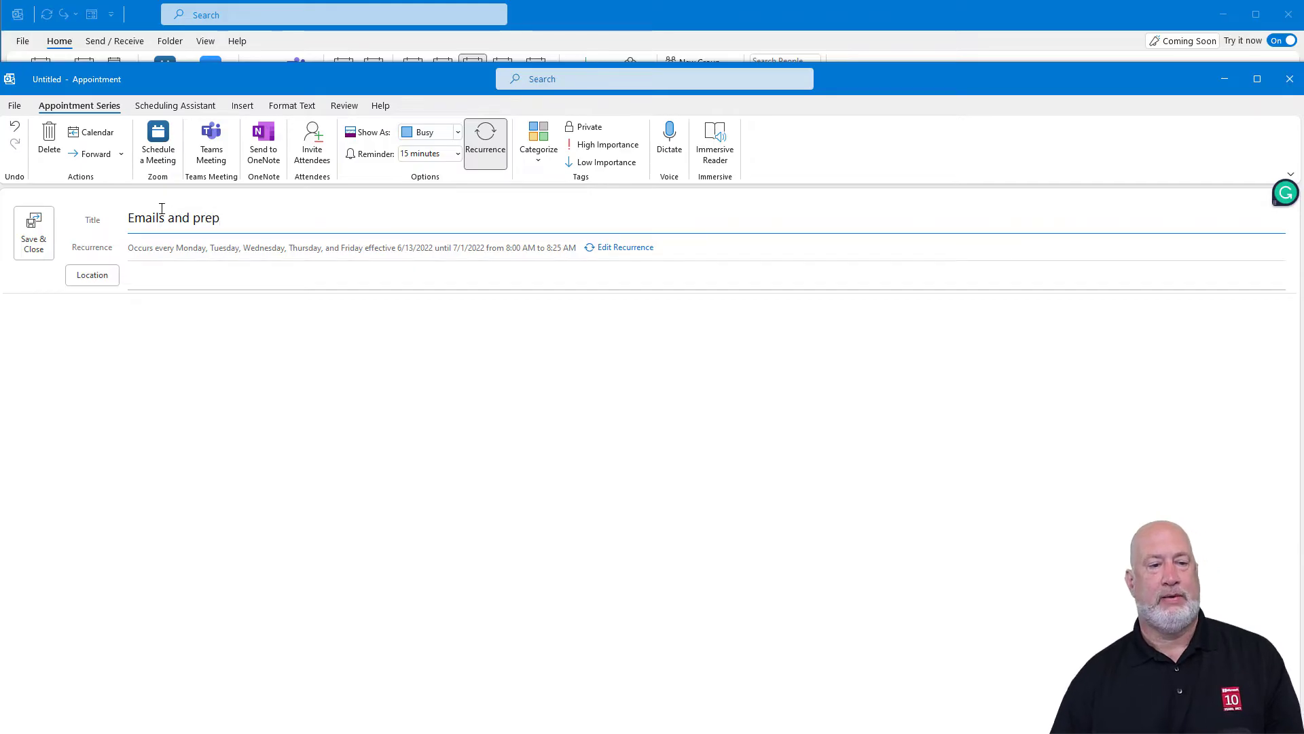
pyautogui.click(46, 242)
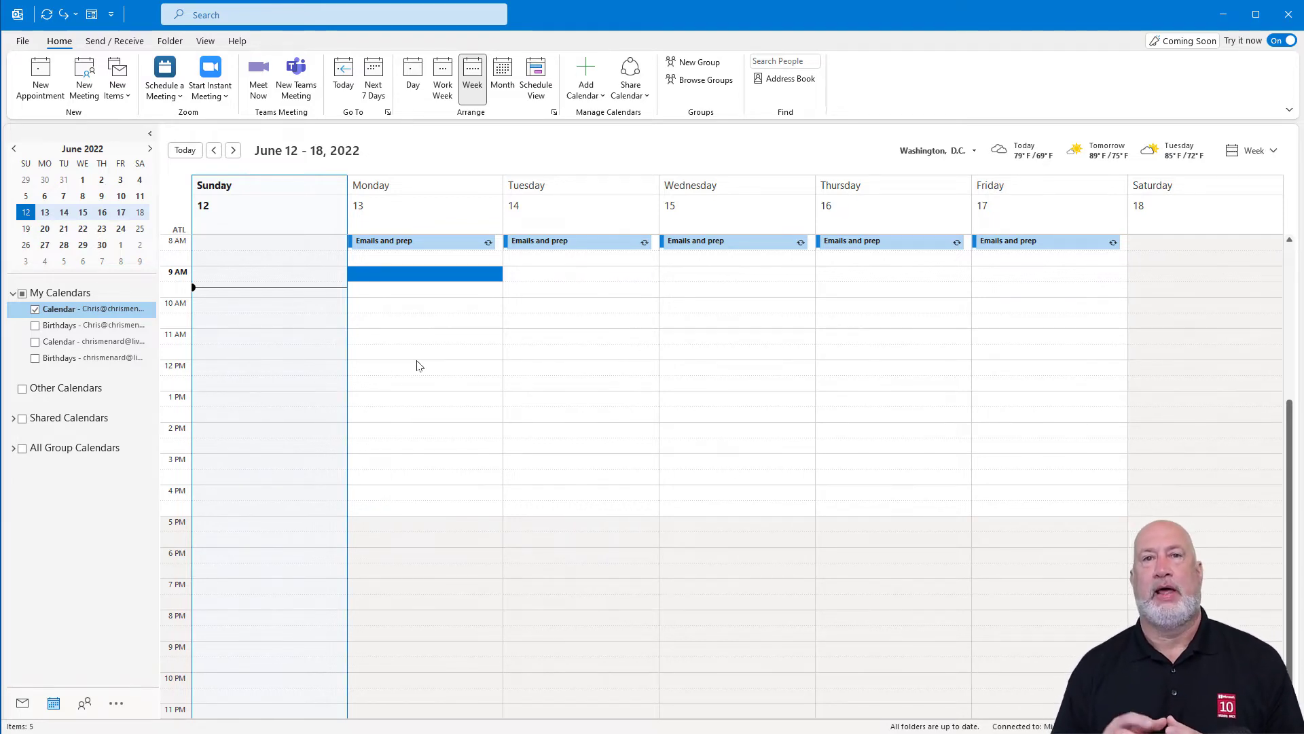
# Page ahead to the July 3–9 week to check the series, then return to today
pyautogui.click(233, 150)
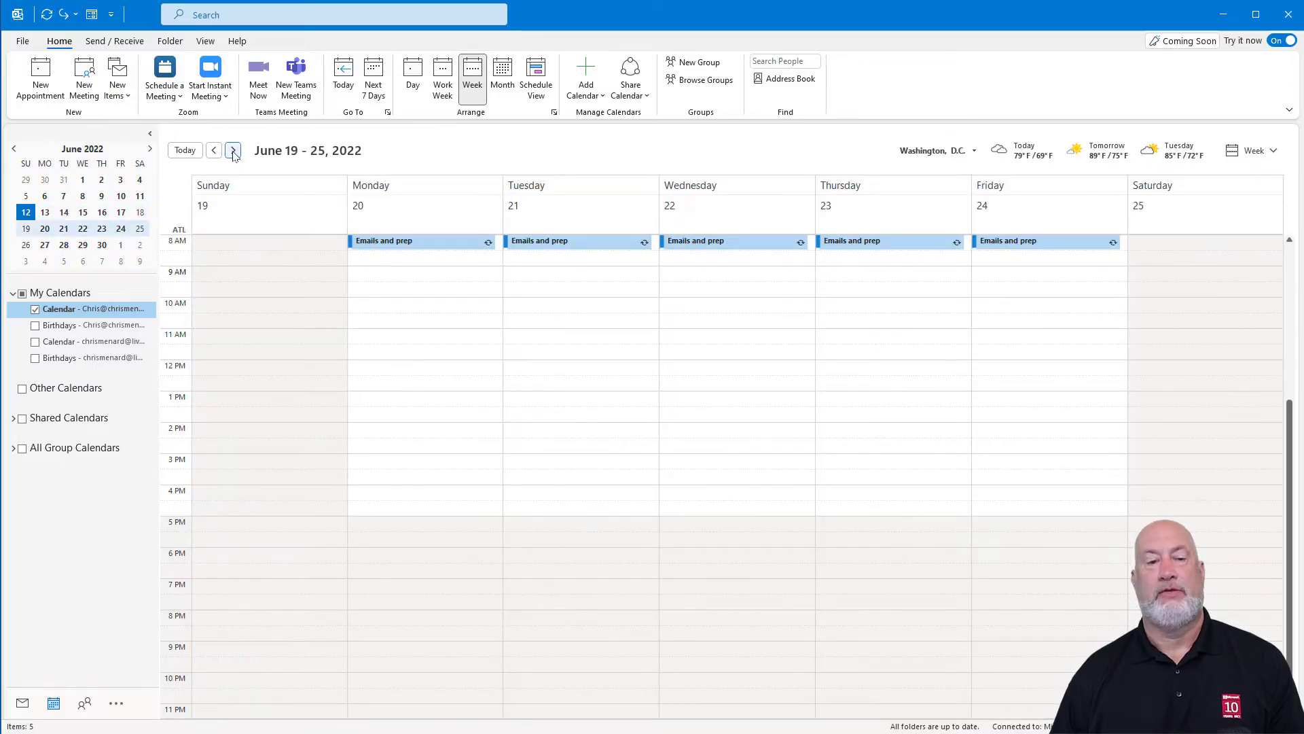
pyautogui.click(233, 150)
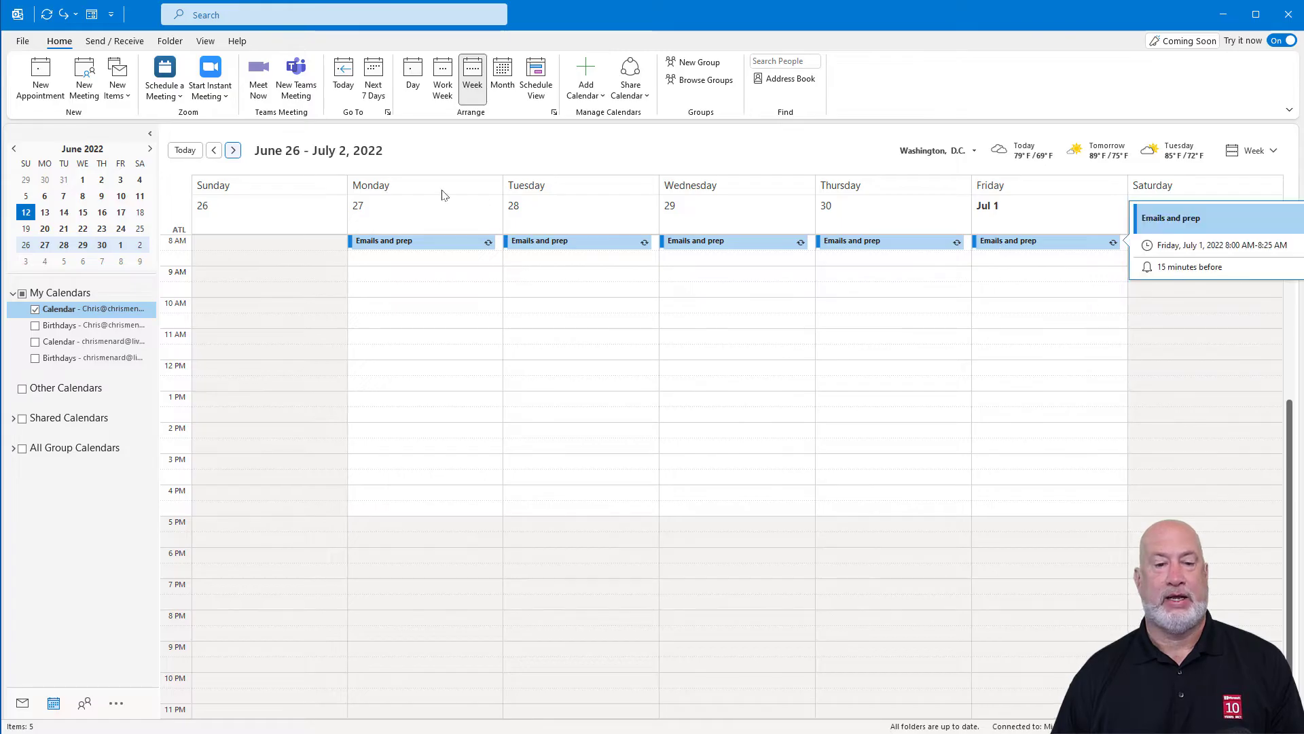
pyautogui.click(233, 150)
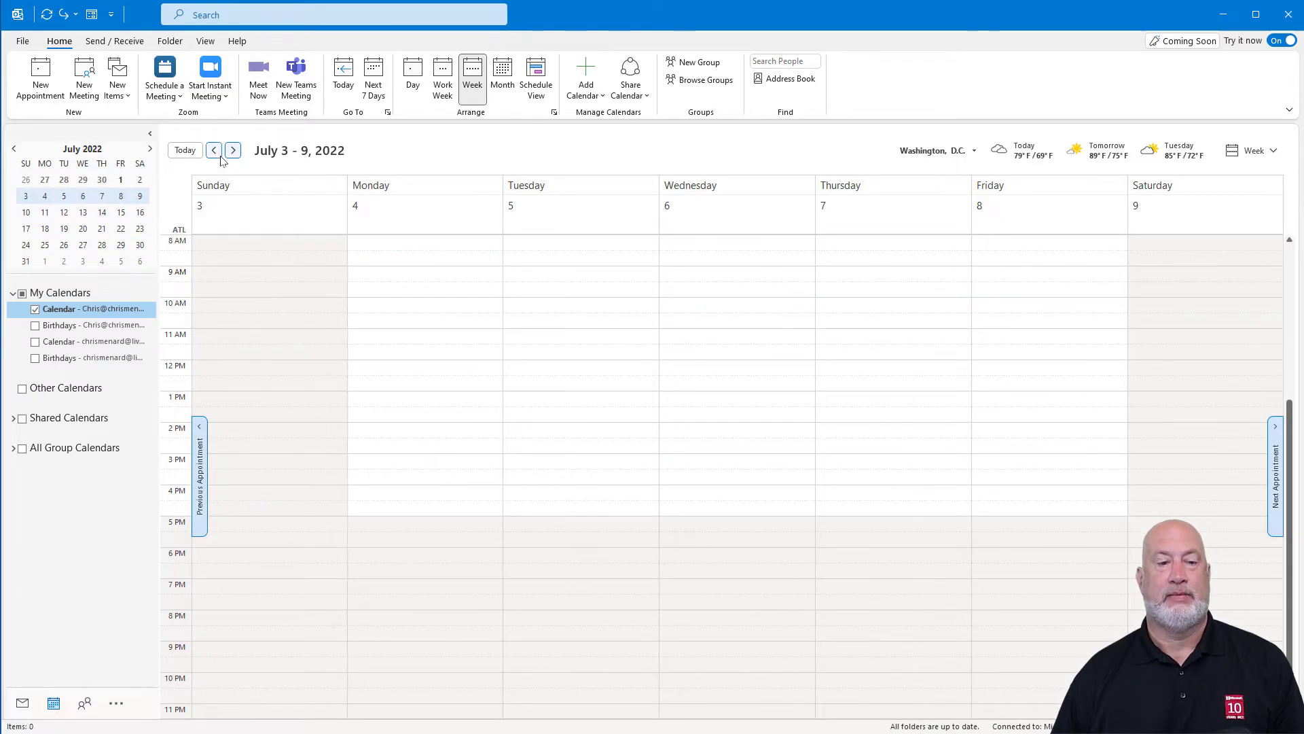
pyautogui.click(184, 150)
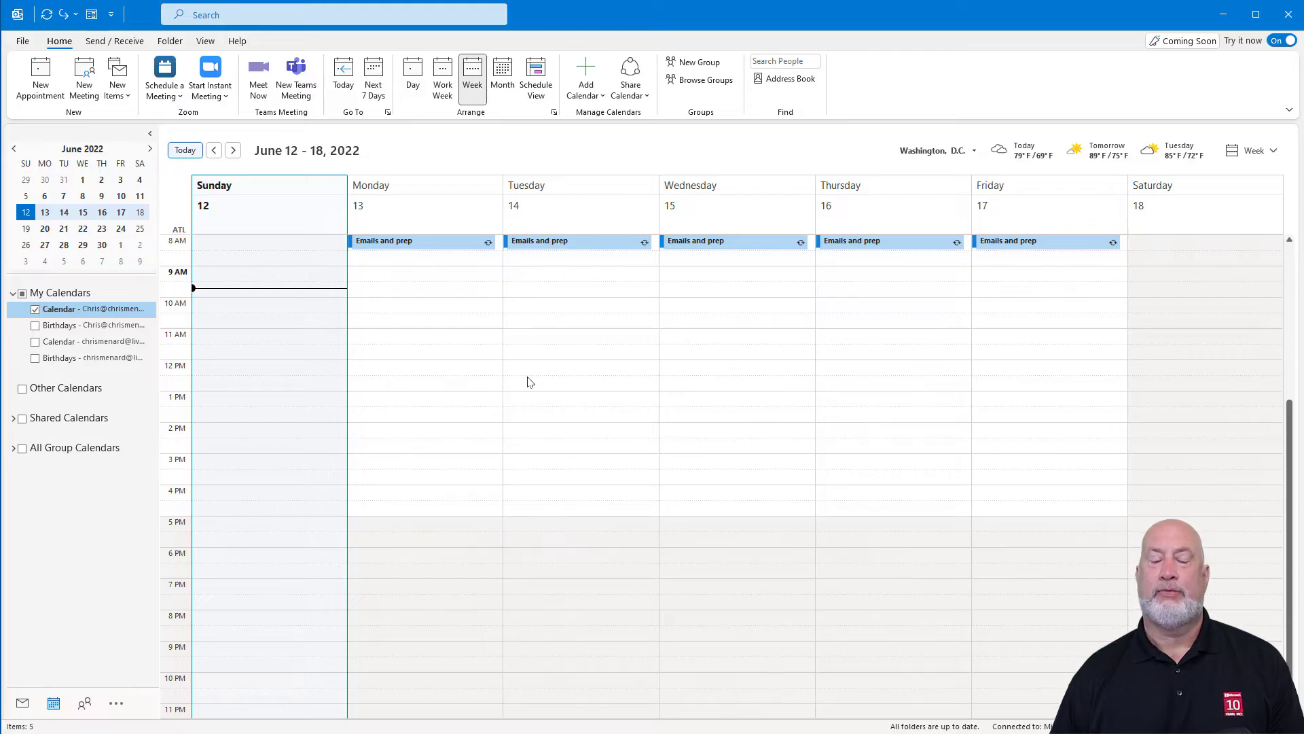
# Create a 'Doctor' appointment on Wednesday, June 15, from 12:00 to 1:20 PM
pyautogui.click(691, 371)
pyautogui.rightClick(691, 372)
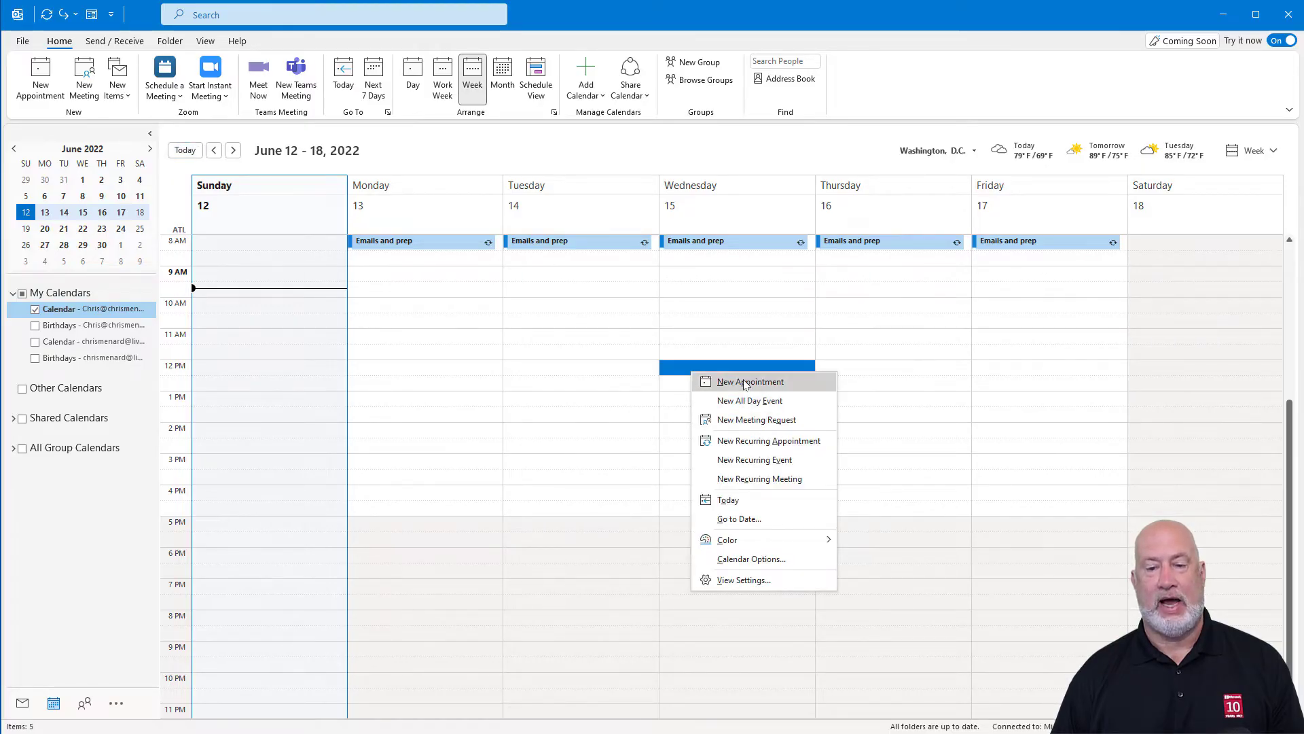
pyautogui.click(745, 384)
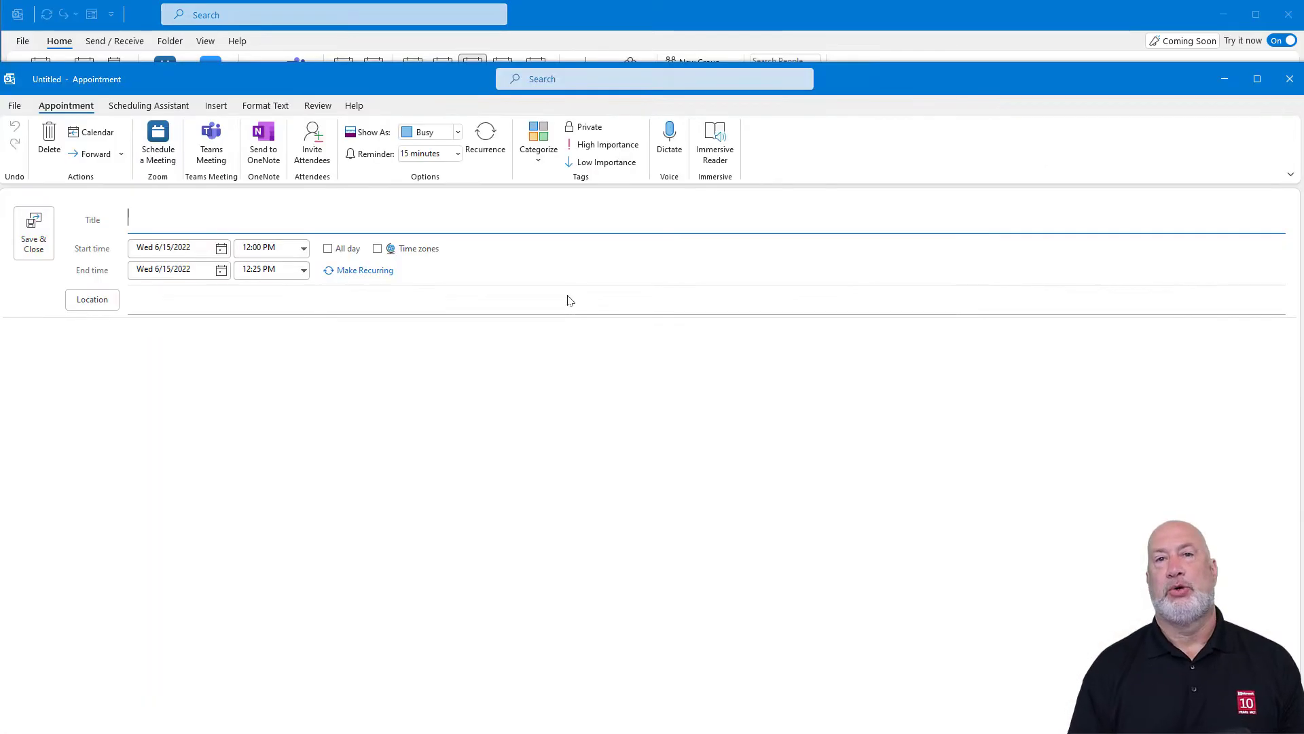
pyautogui.write('Doctor')
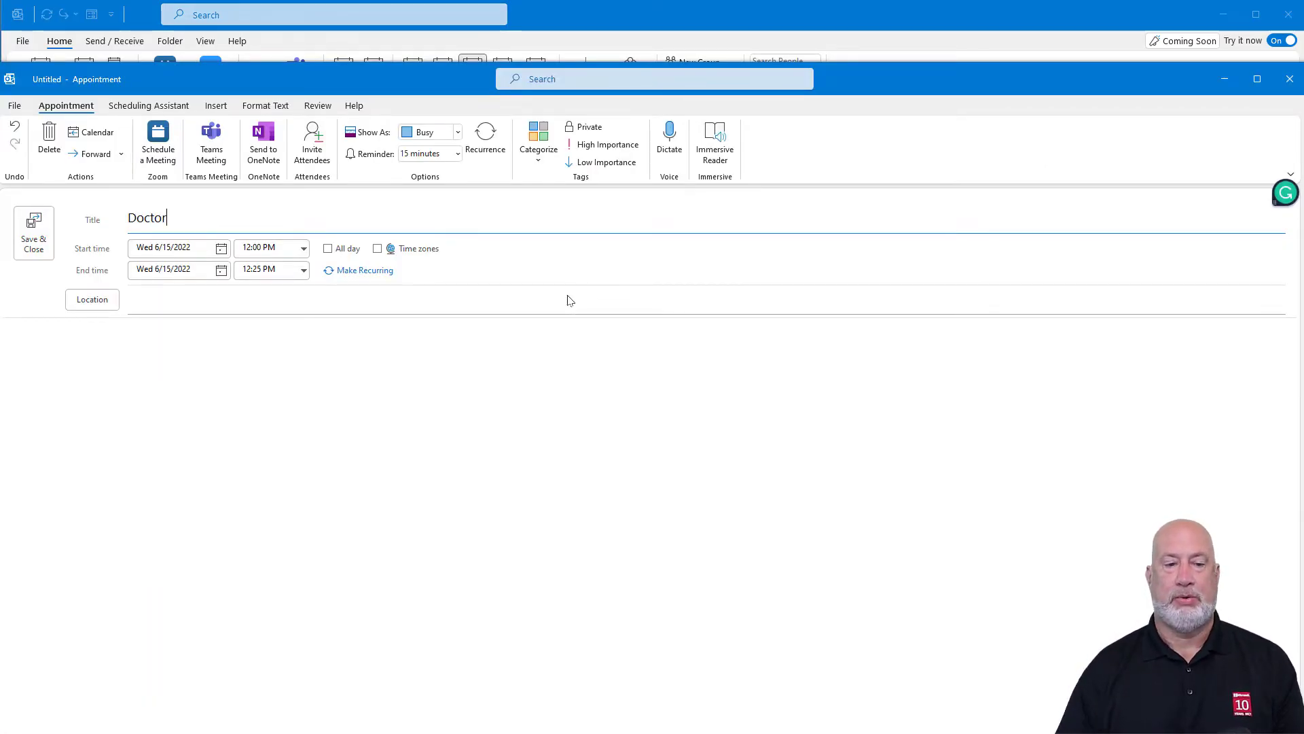
pyautogui.click(303, 270)
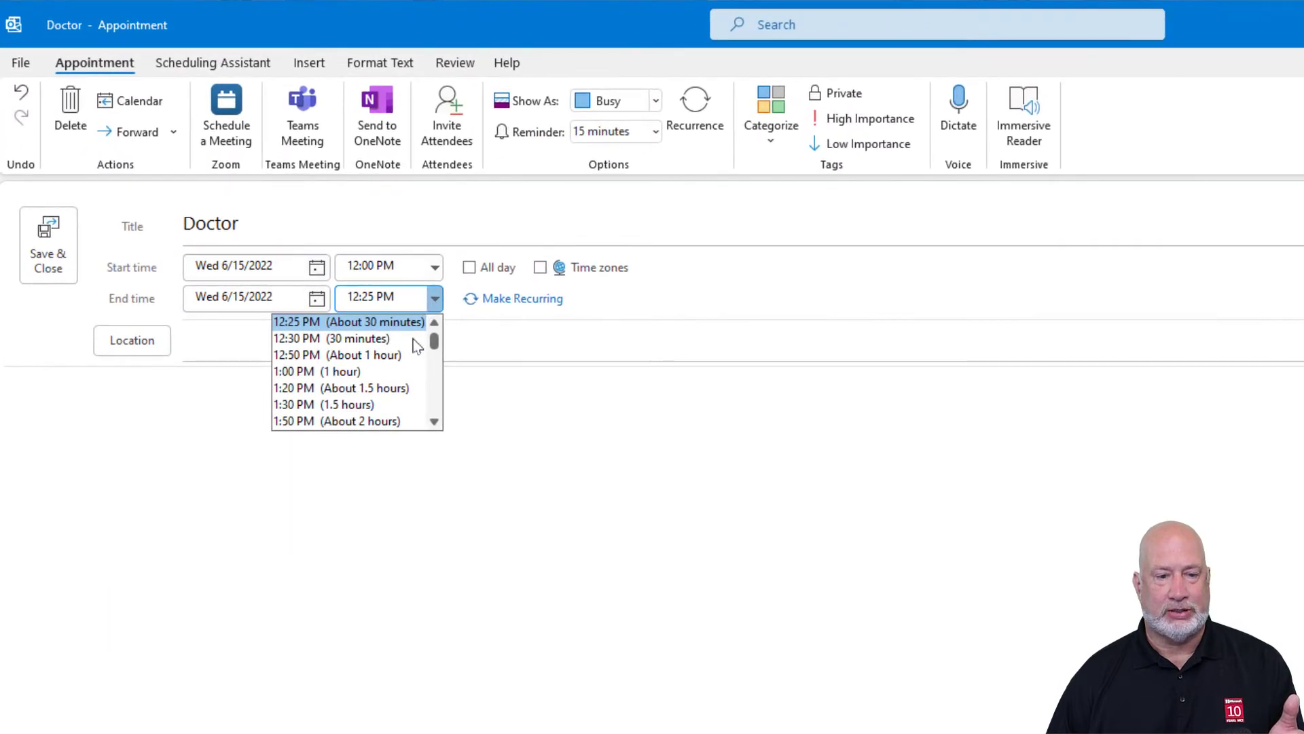
pyautogui.click(404, 388)
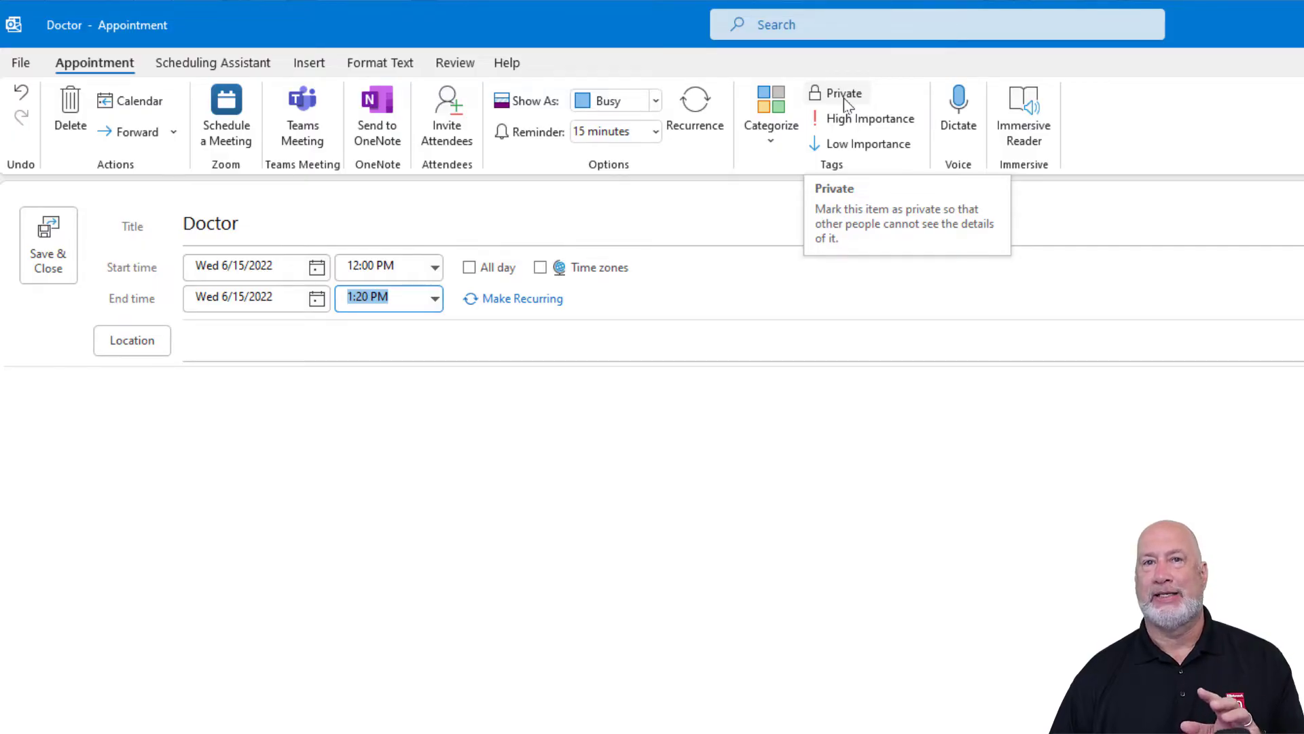
# Mark the Doctor appointment as private and save it
pyautogui.press('alt')
pyautogui.click(843, 98)
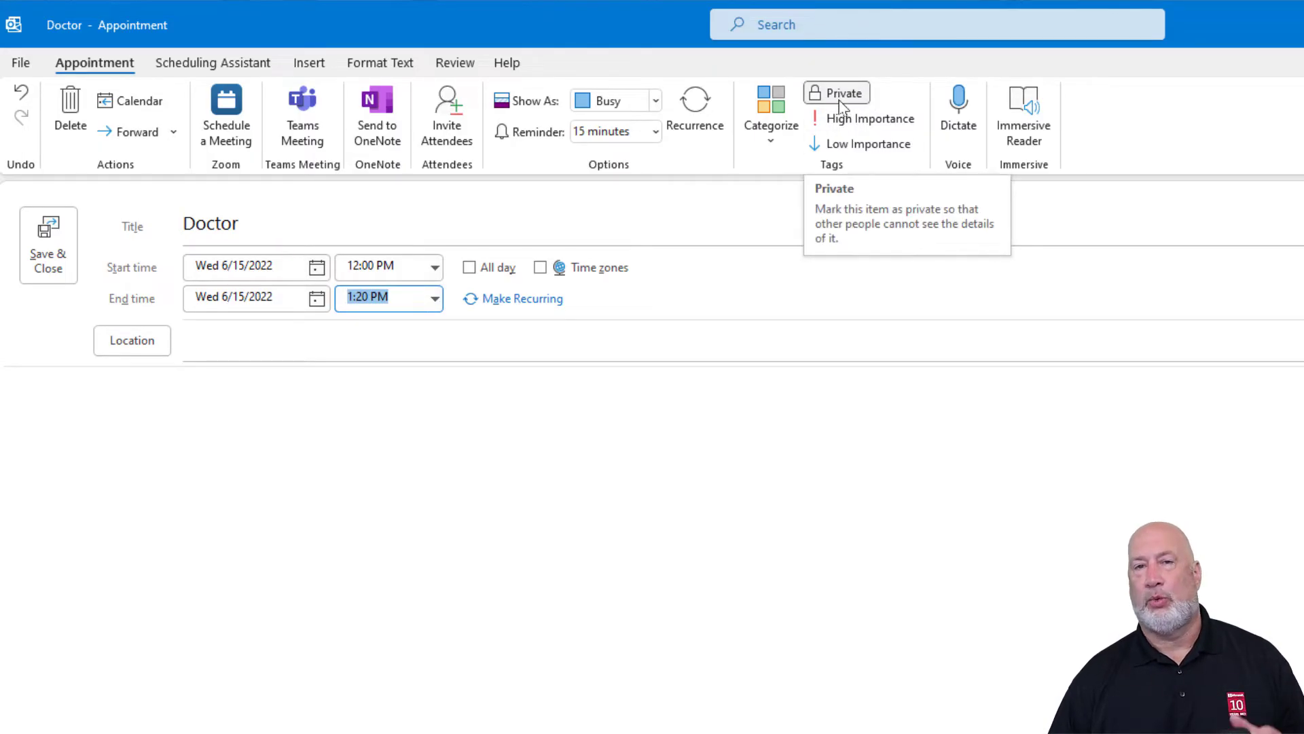
pyautogui.click(53, 272)
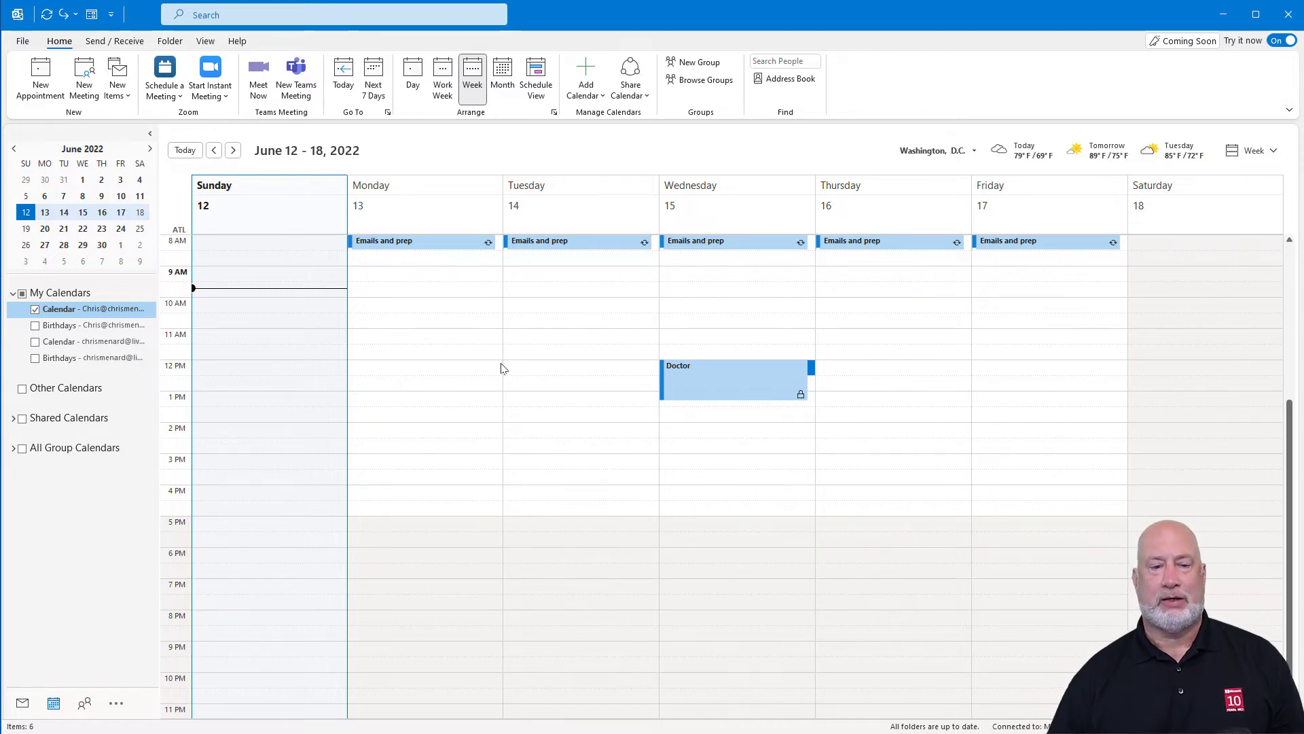
pyautogui.rightClick(393, 434)
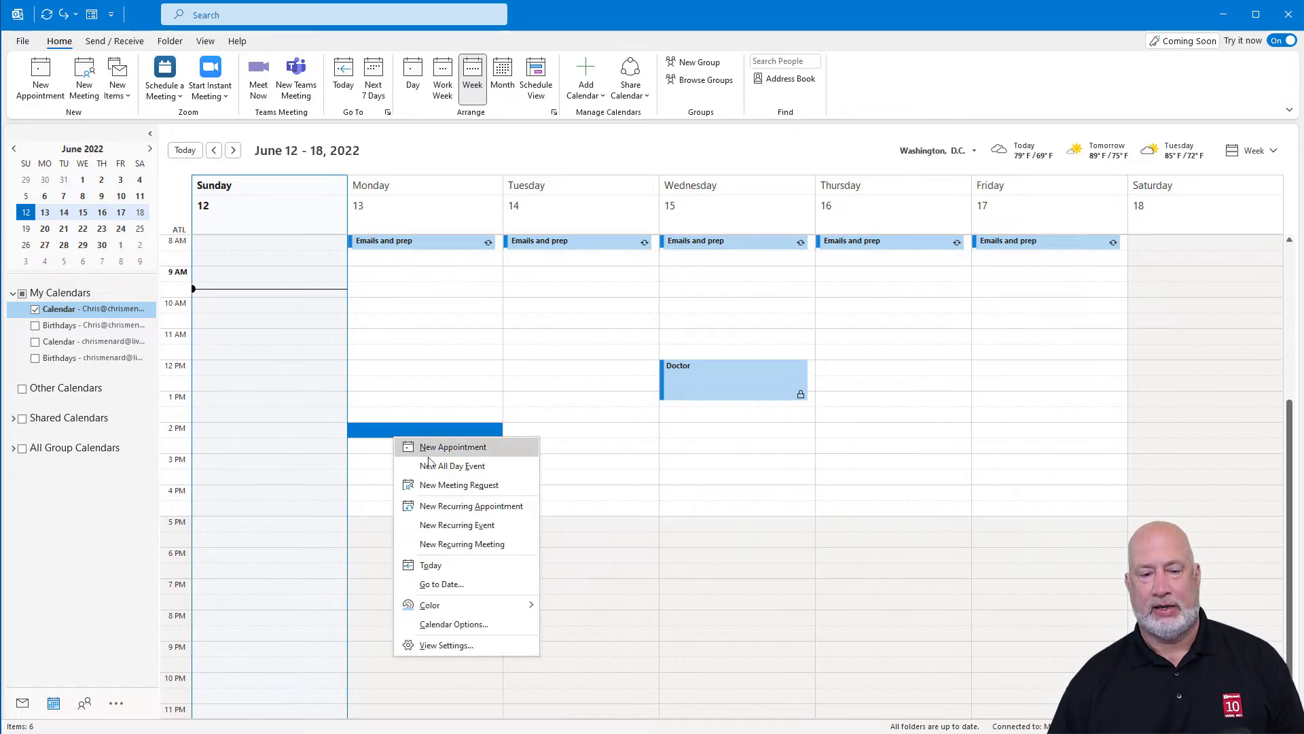
pyautogui.click(460, 506)
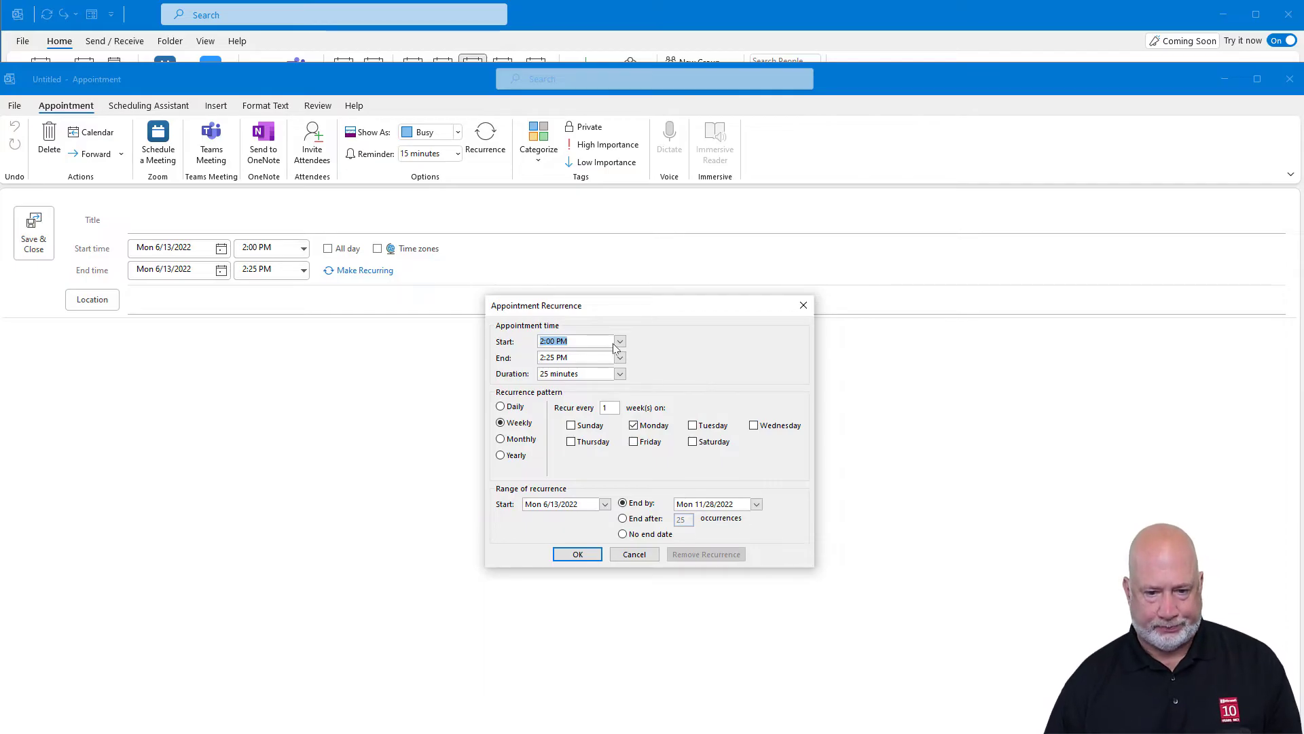
pyautogui.press('Escape')
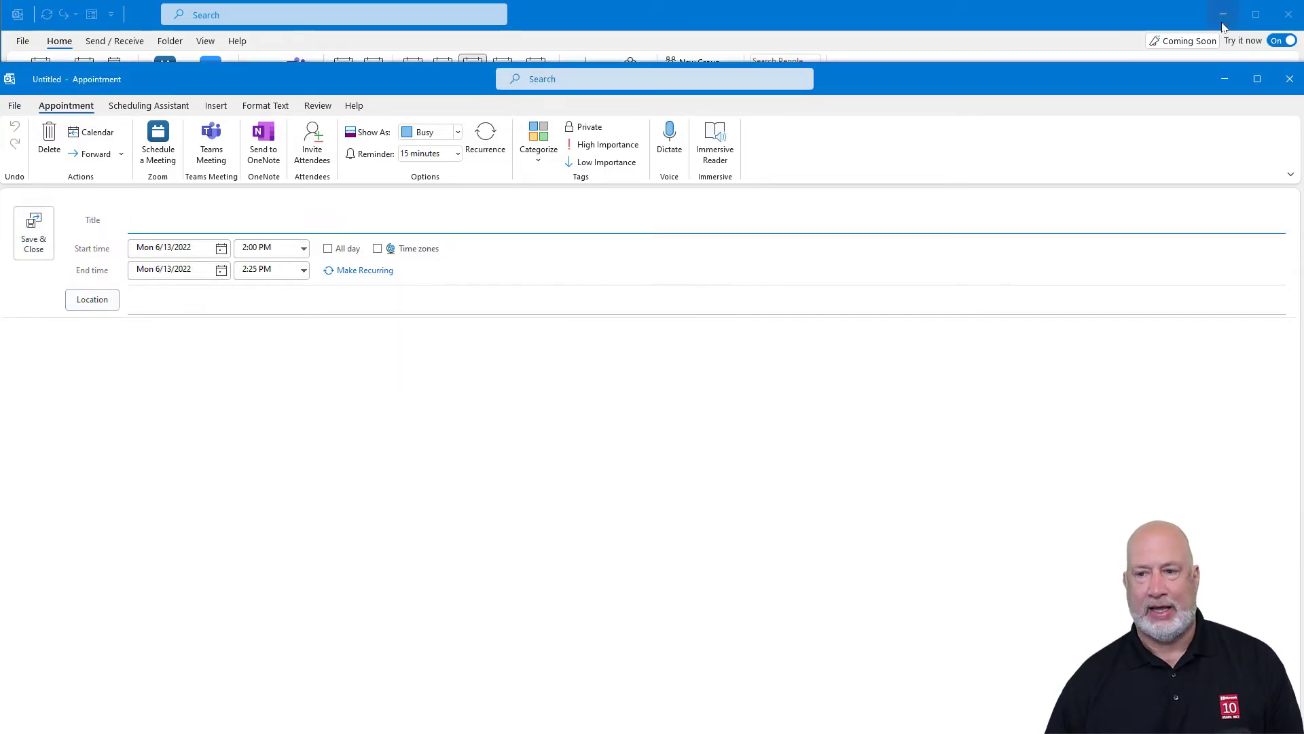
pyautogui.click(1289, 79)
pyautogui.click(603, 306)
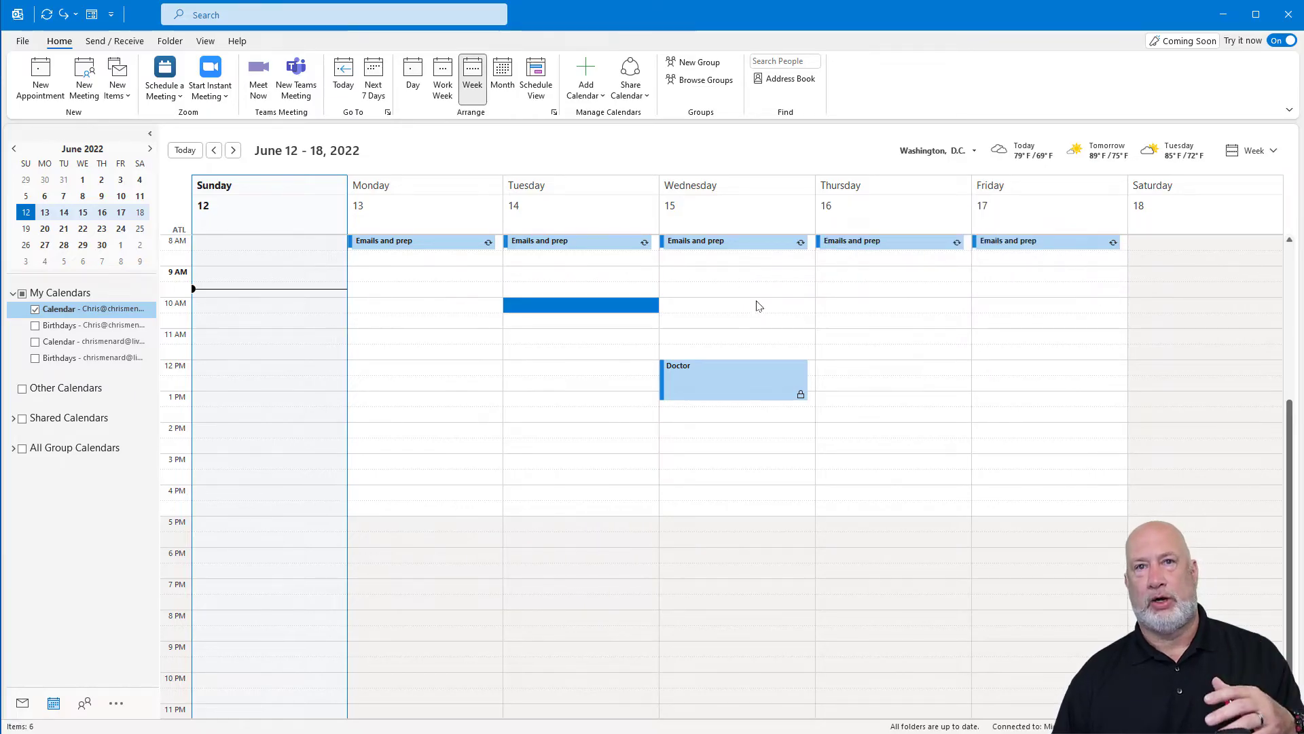
pyautogui.click(881, 249)
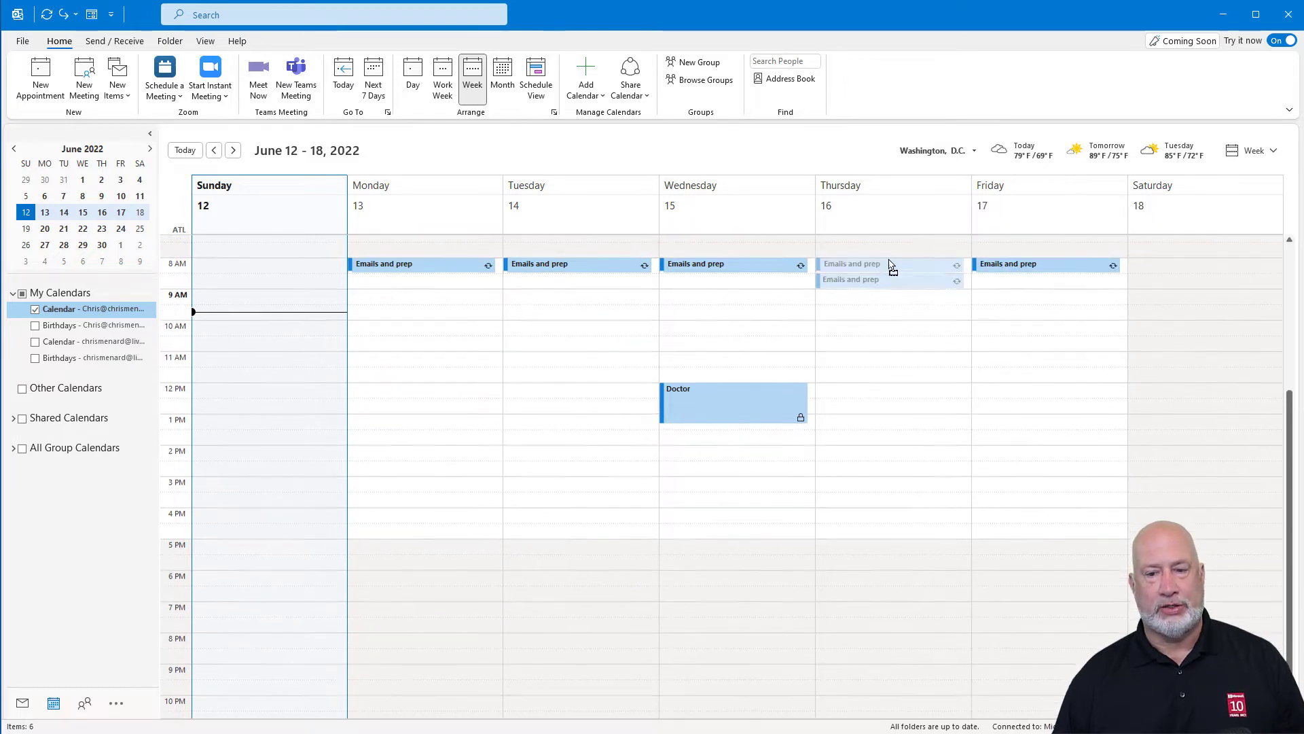
pyautogui.click(878, 274)
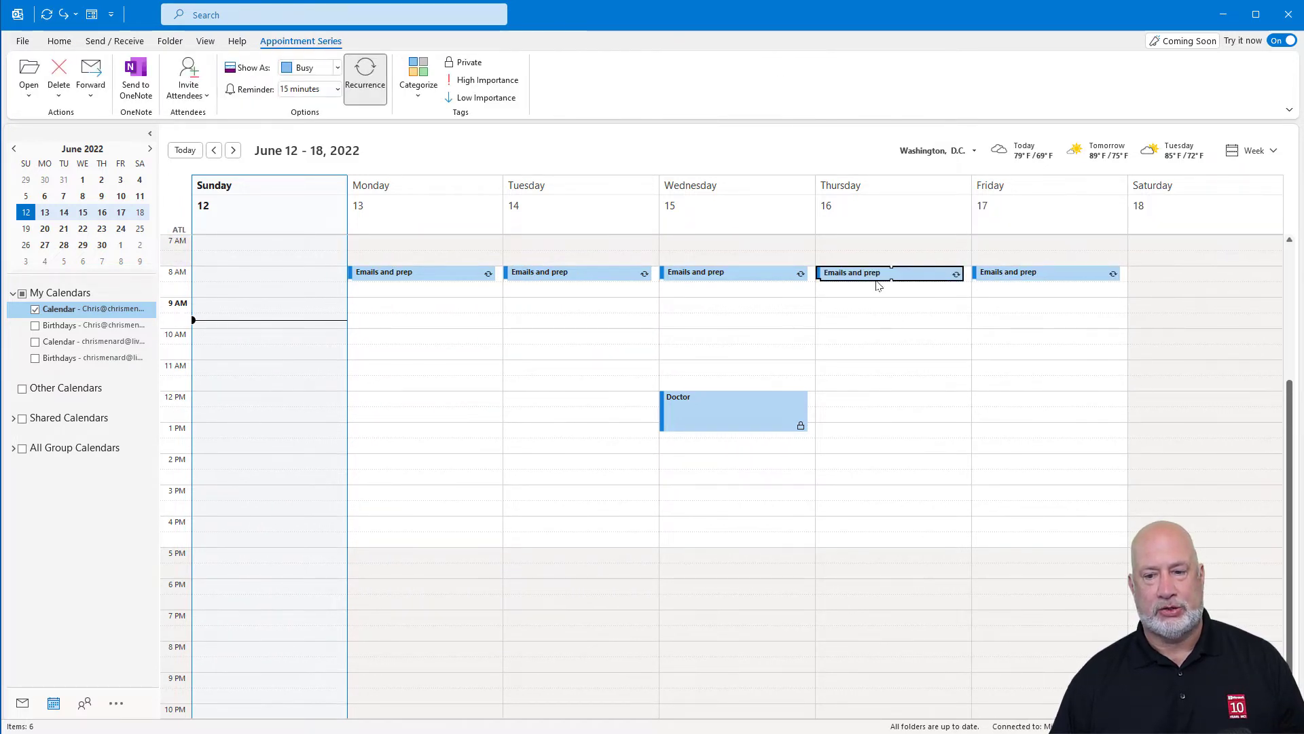
pyautogui.moveTo(881, 298)
pyautogui.mouseDown()
pyautogui.moveTo(881, 323)
pyautogui.moveTo(873, 281)
pyautogui.mouseUp()
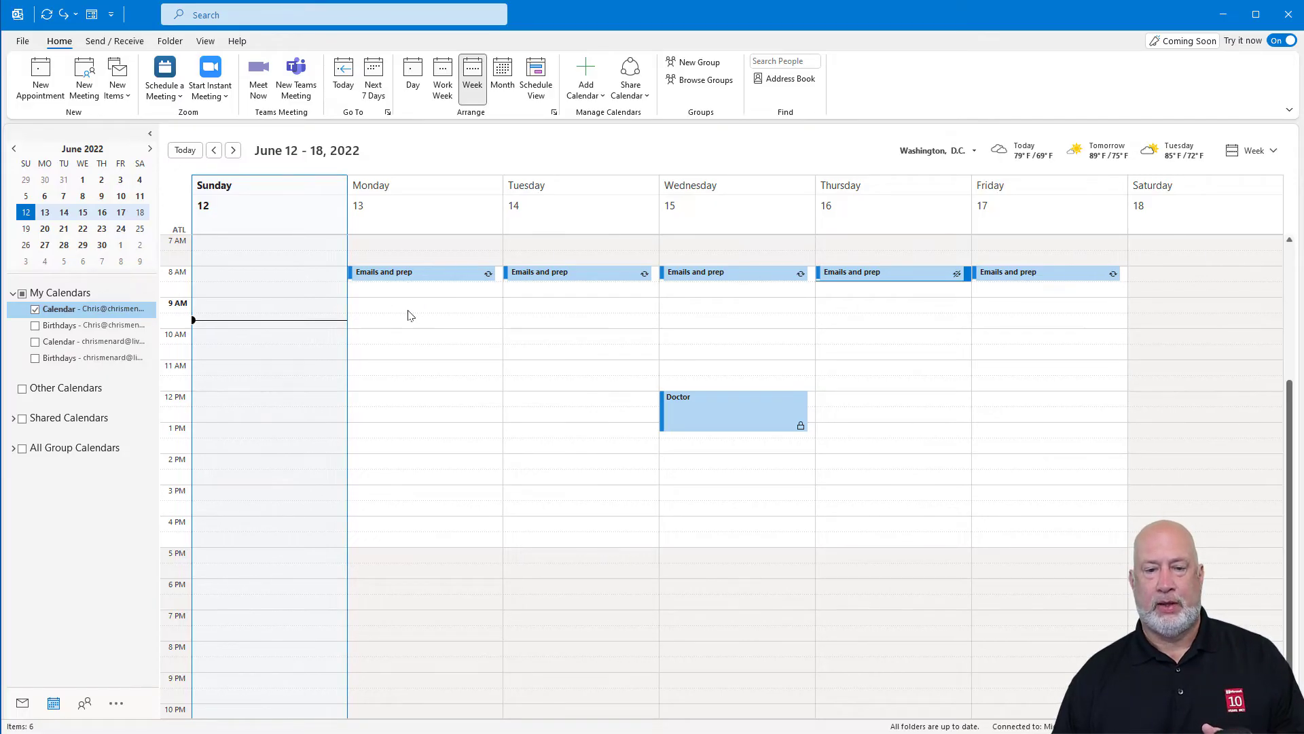
# Create a Monday 11:00 AM 'budget meeting' Teams request with two required attendees
pyautogui.rightClick(394, 372)
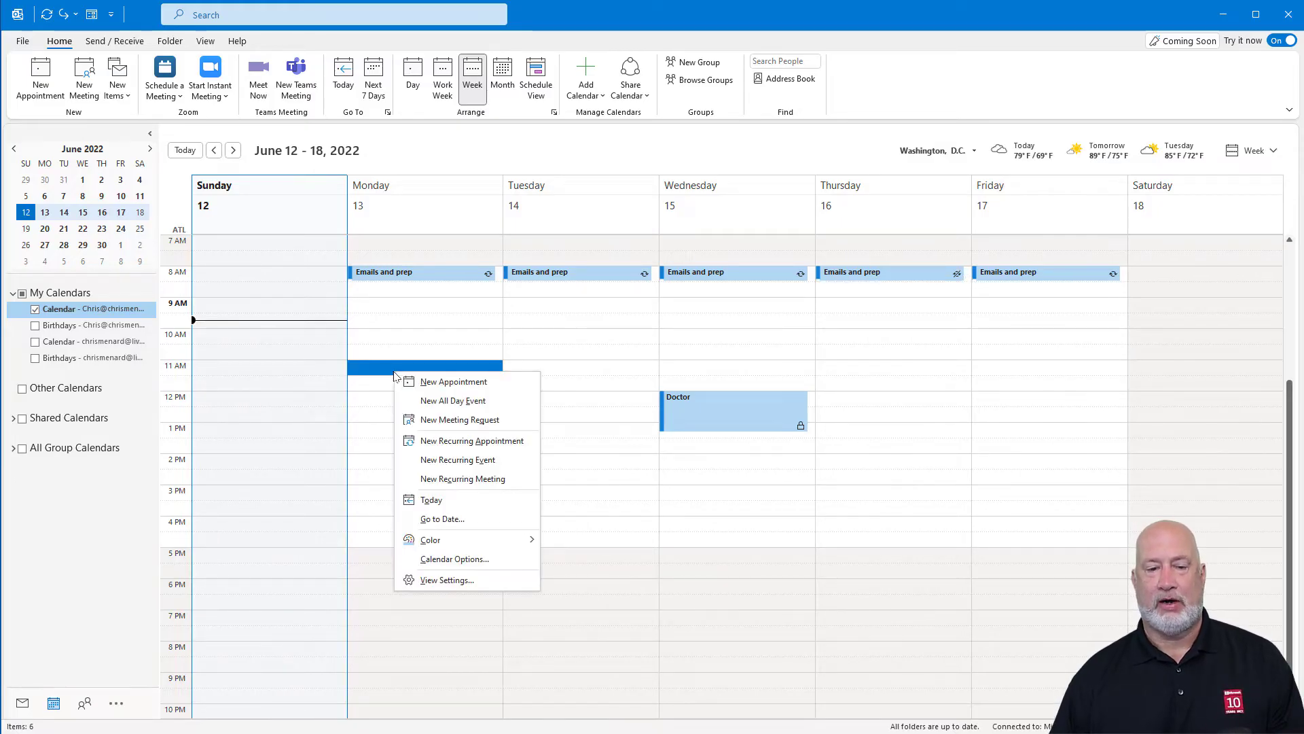
pyautogui.click(466, 419)
pyautogui.write('budget meeting')
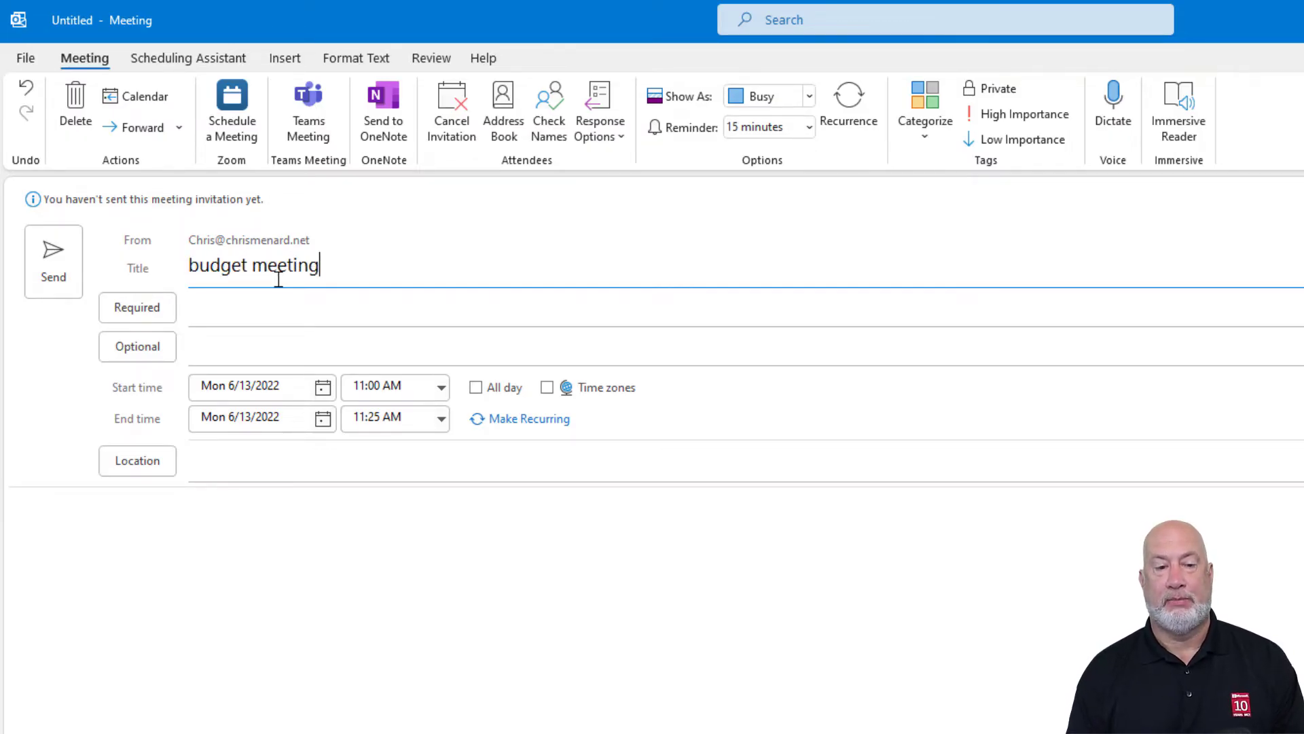
pyautogui.press('Tab')
pyautogui.write('cri')
pyautogui.press('Return')
pyautogui.write('car')
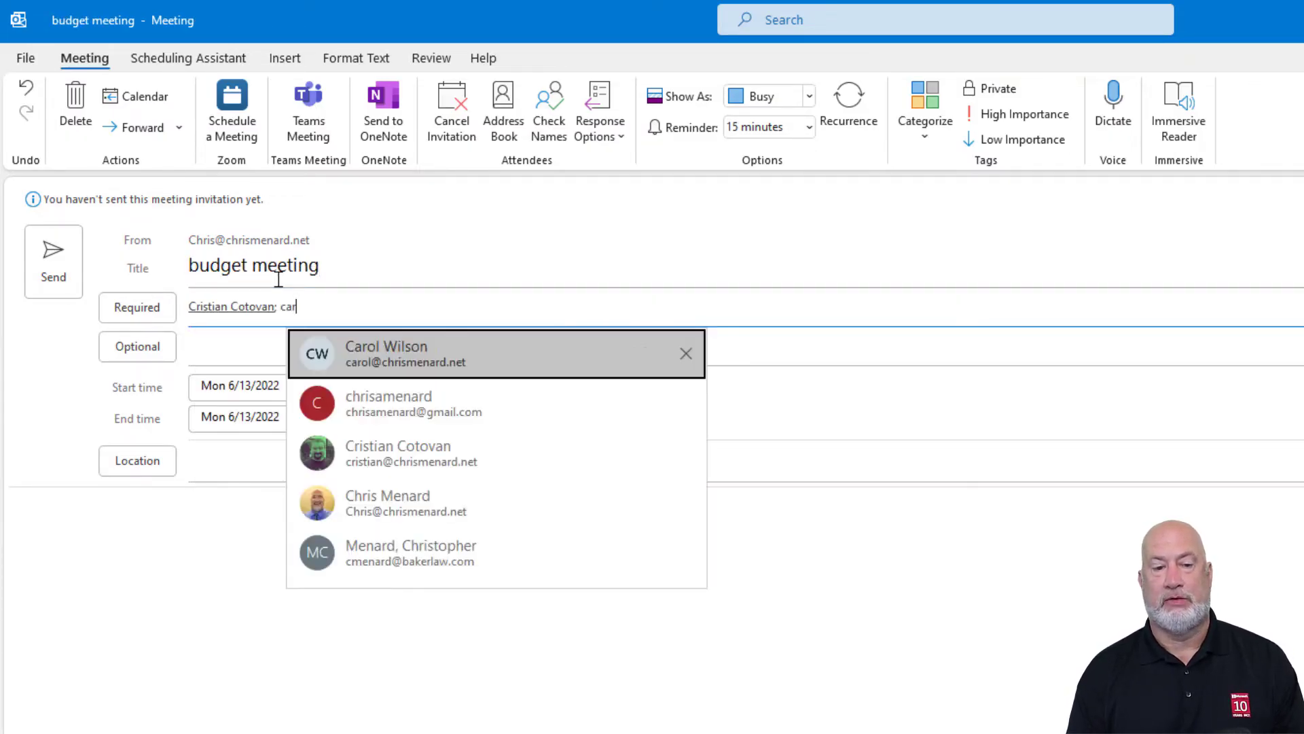
pyautogui.press('Return')
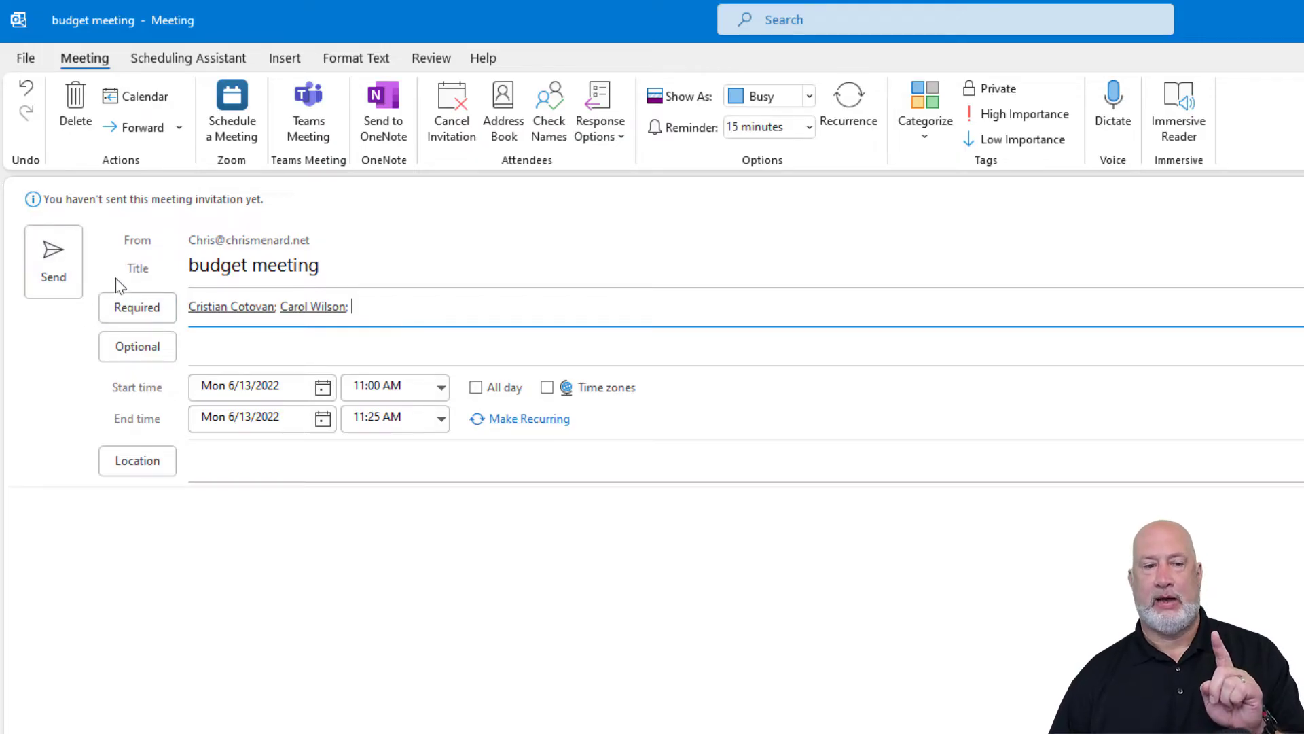
pyautogui.click(307, 136)
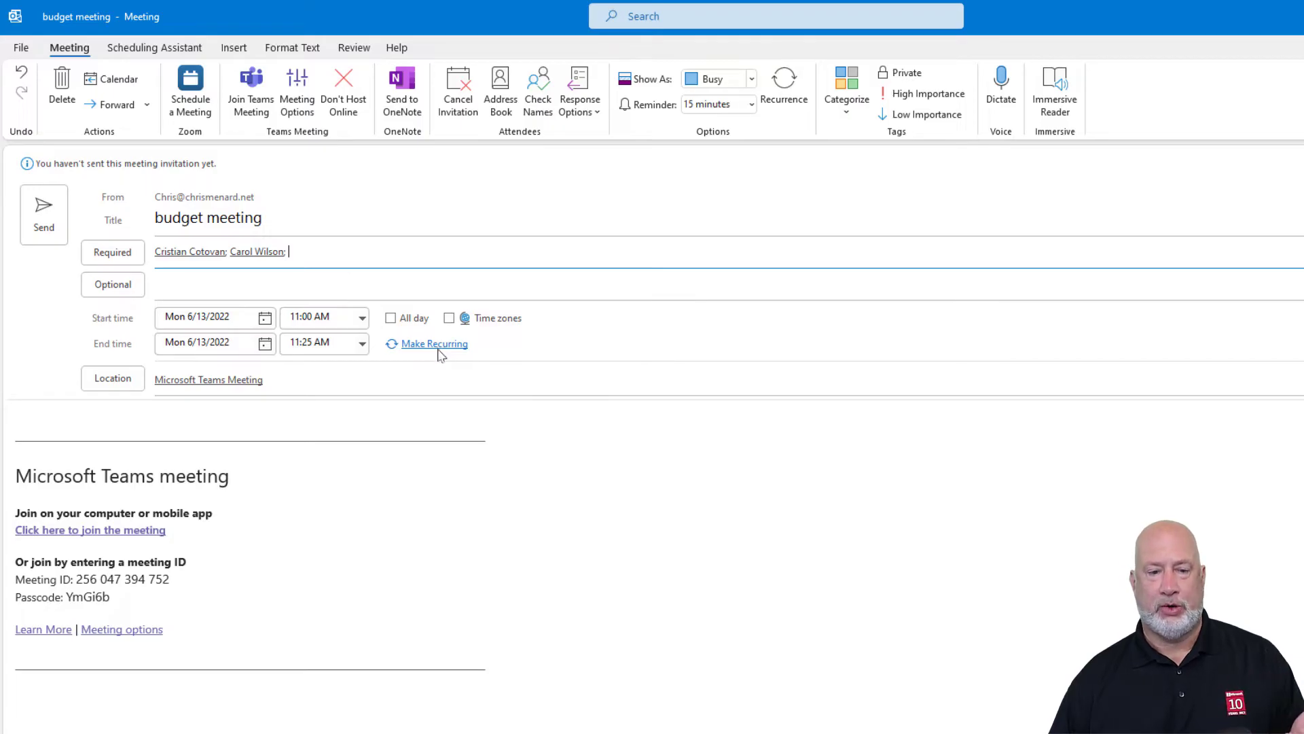
# Repeat the budget meeting every Monday, ending after 5 occurrences on July 11
pyautogui.click(440, 355)
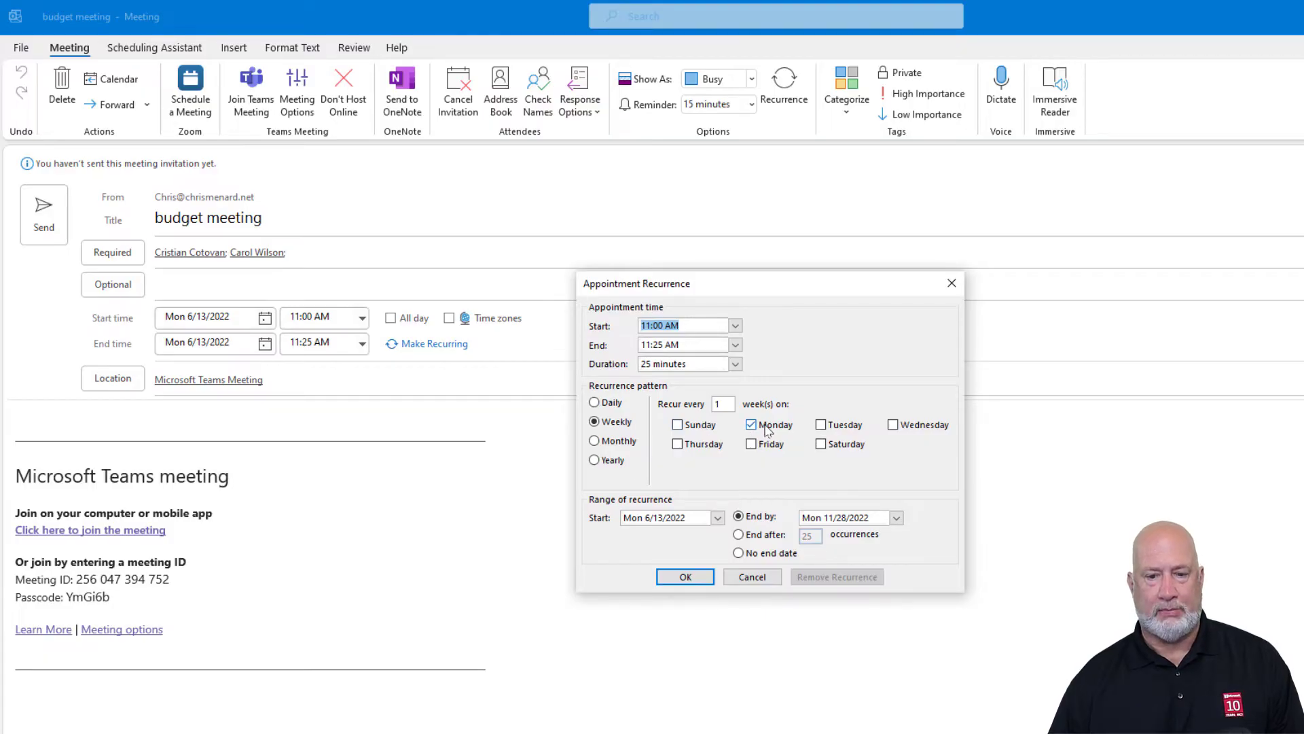
pyautogui.click(738, 536)
pyautogui.write('5')
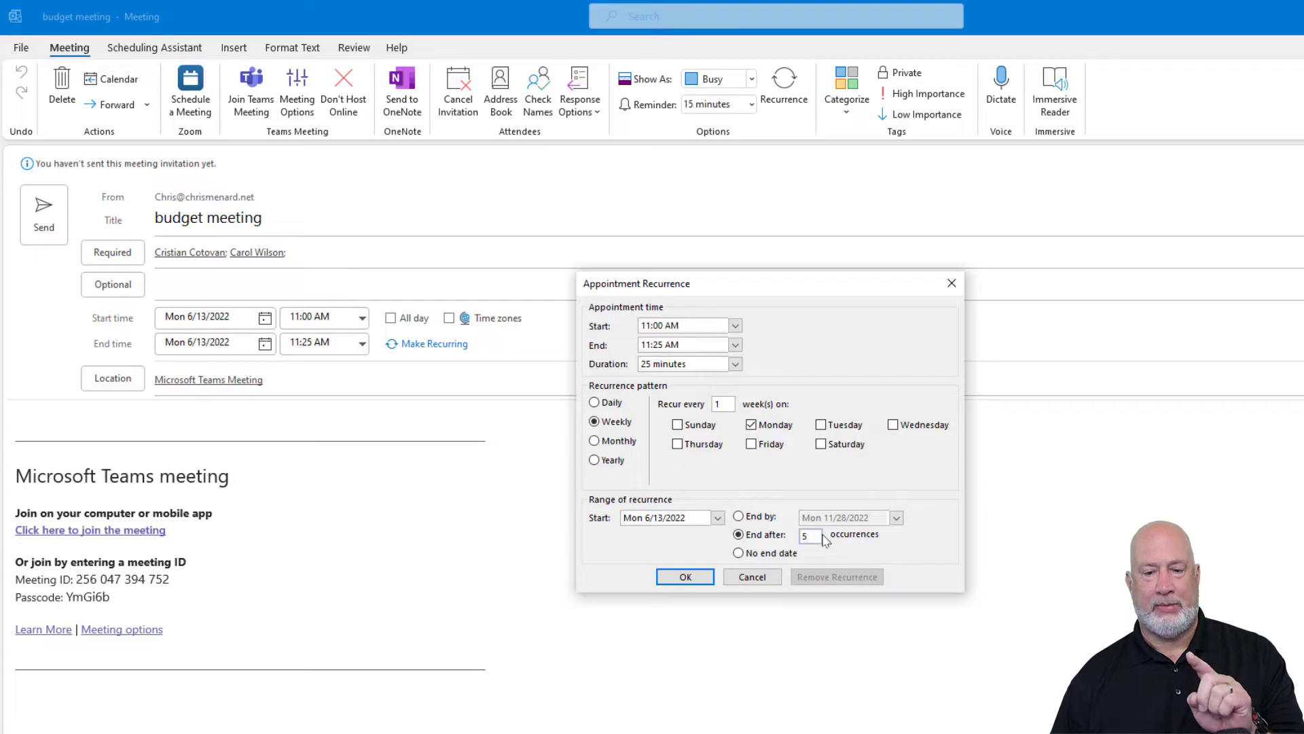
pyautogui.click(686, 579)
pyautogui.click(686, 577)
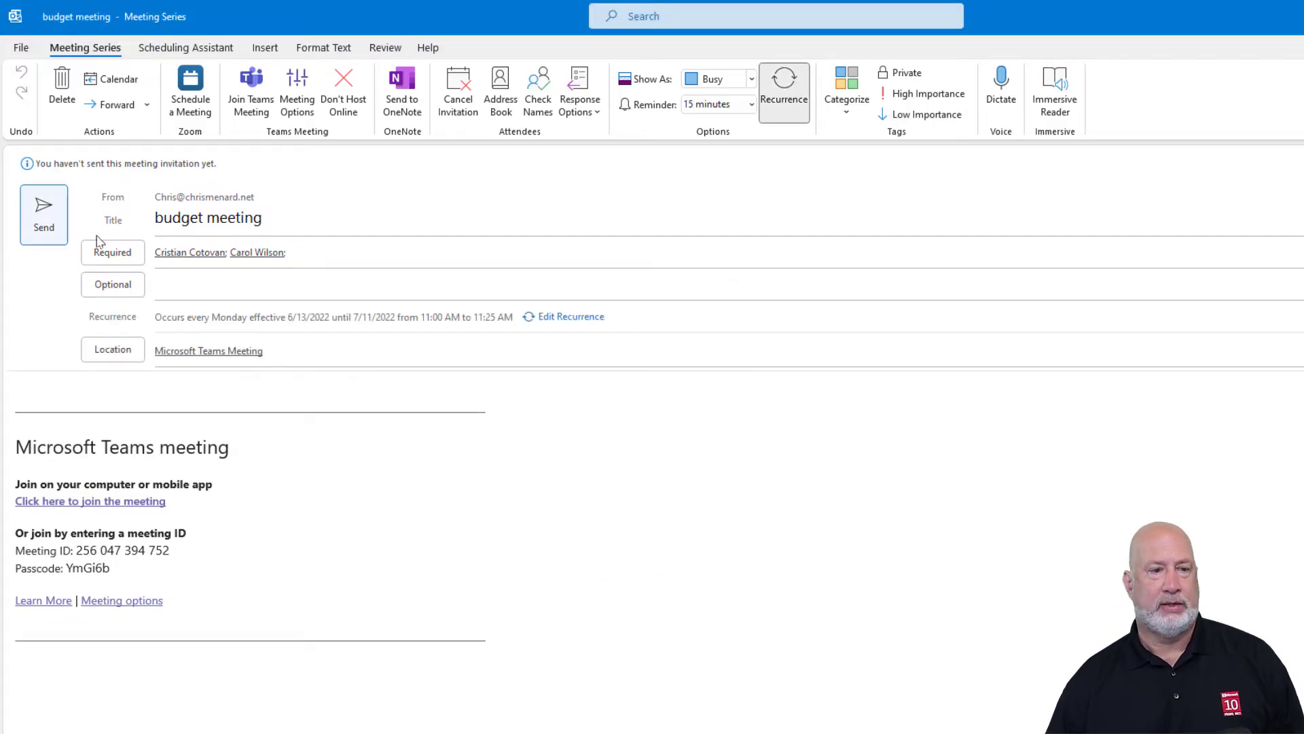
# Send the budget meeting invitation, then browse ahead to July 17–23 and back to July 3–9
pyautogui.click(43, 242)
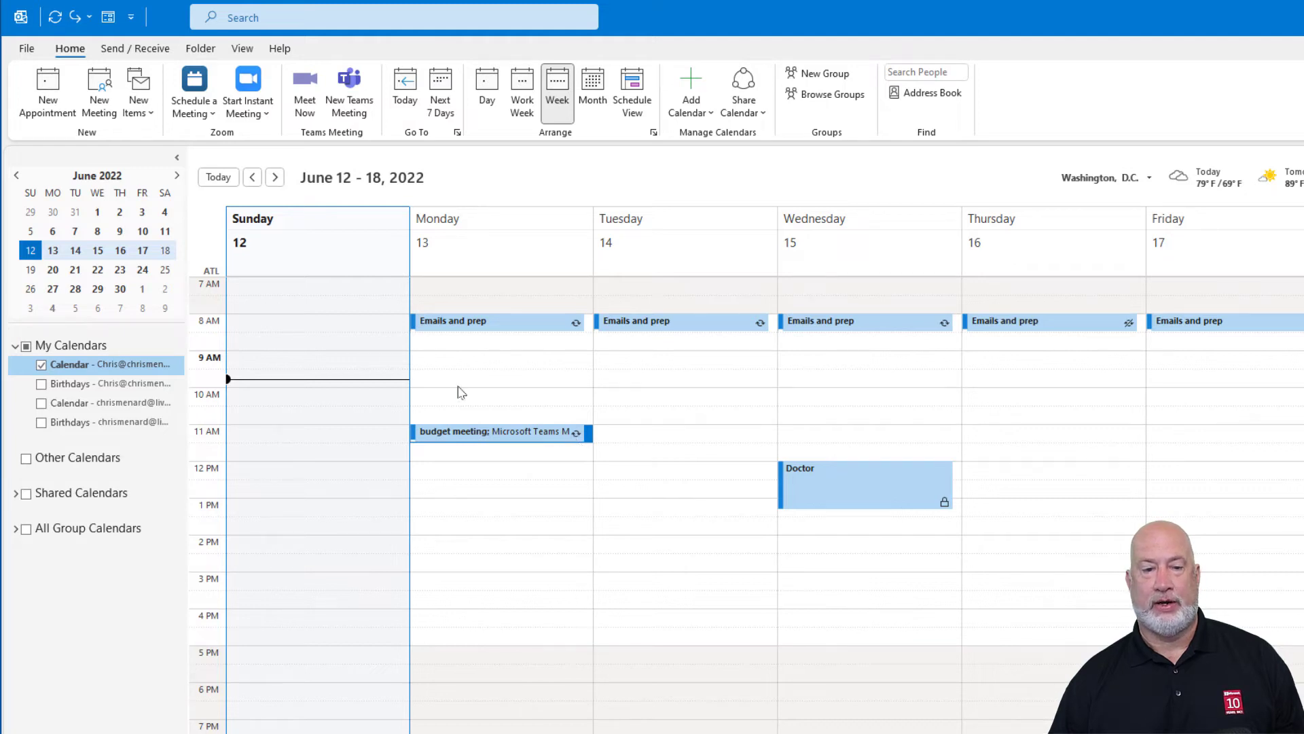
pyautogui.click(281, 184)
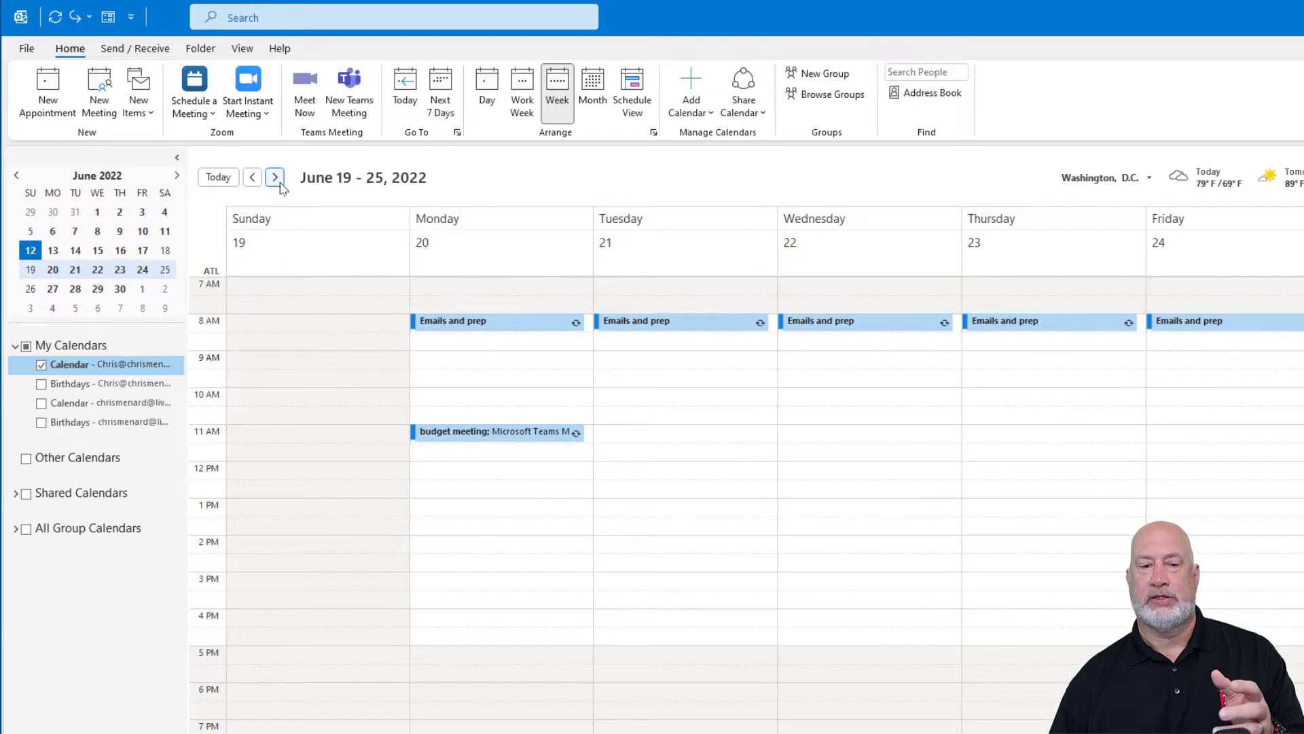
pyautogui.click(281, 184)
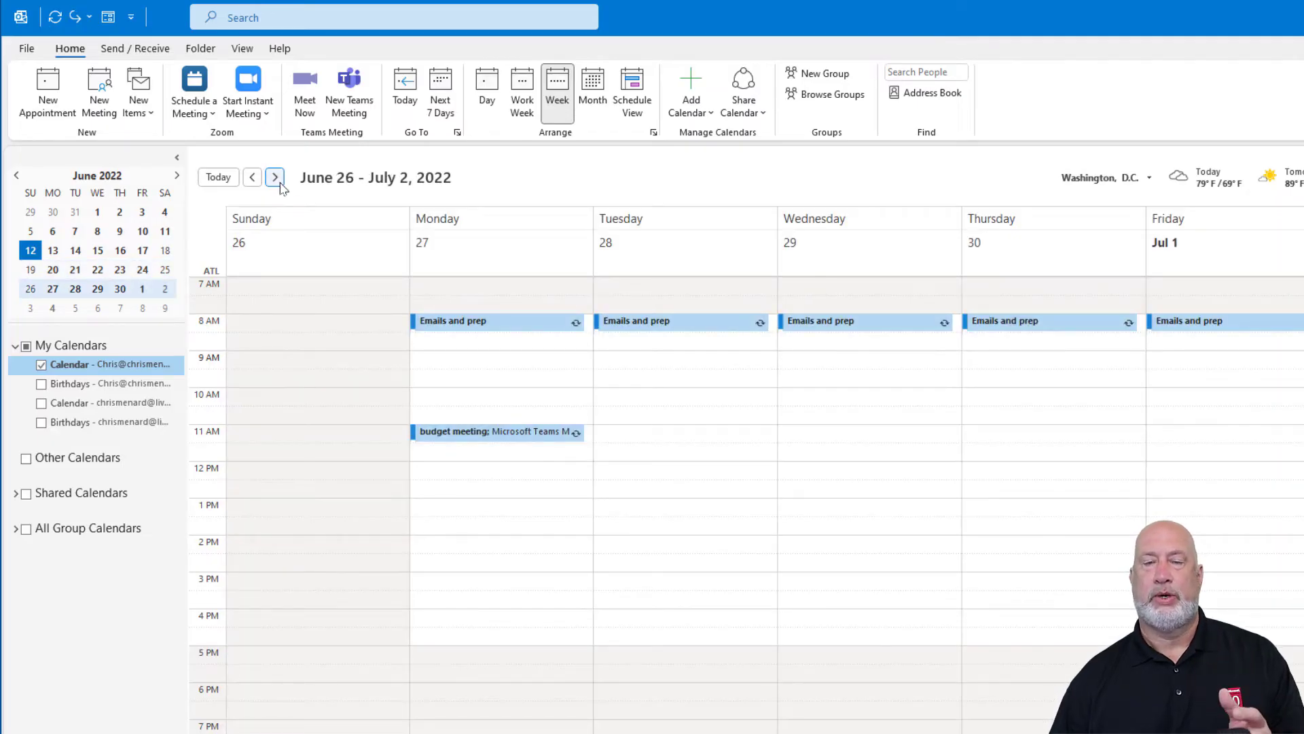
pyautogui.click(275, 177)
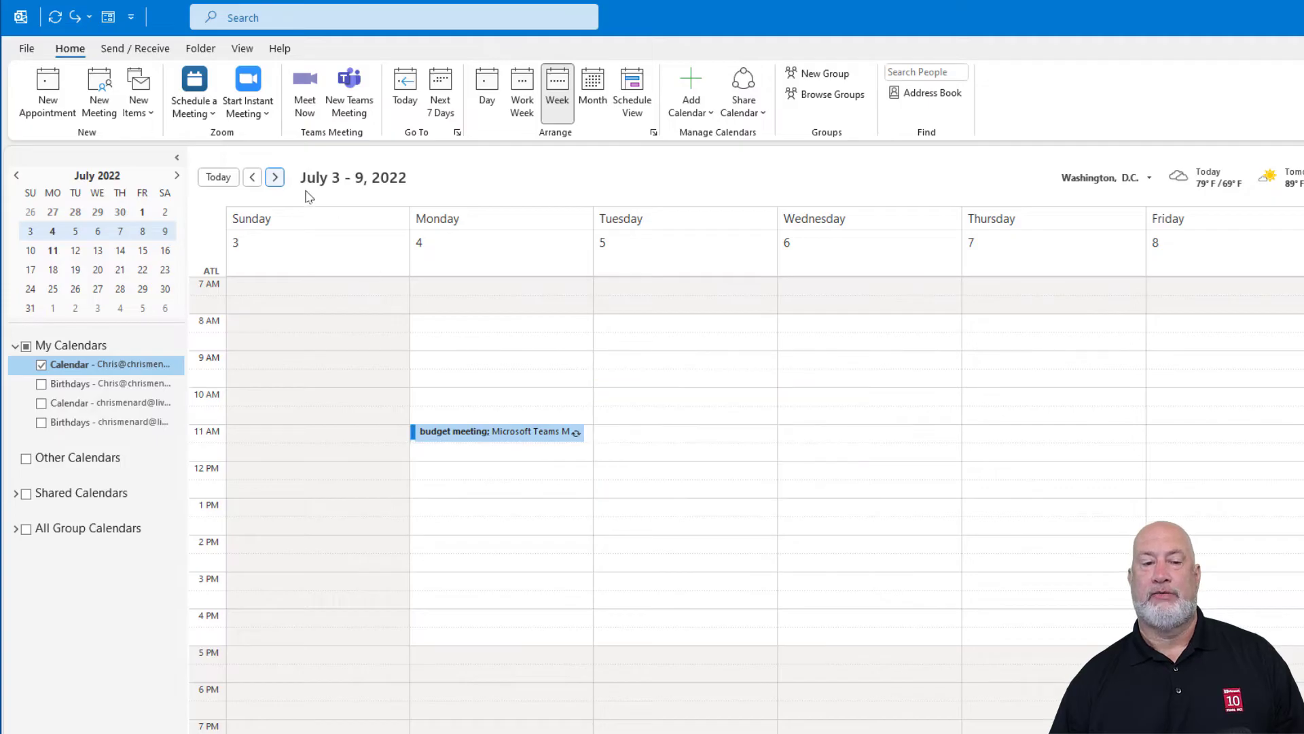
pyautogui.click(275, 177)
pyautogui.click(275, 177)
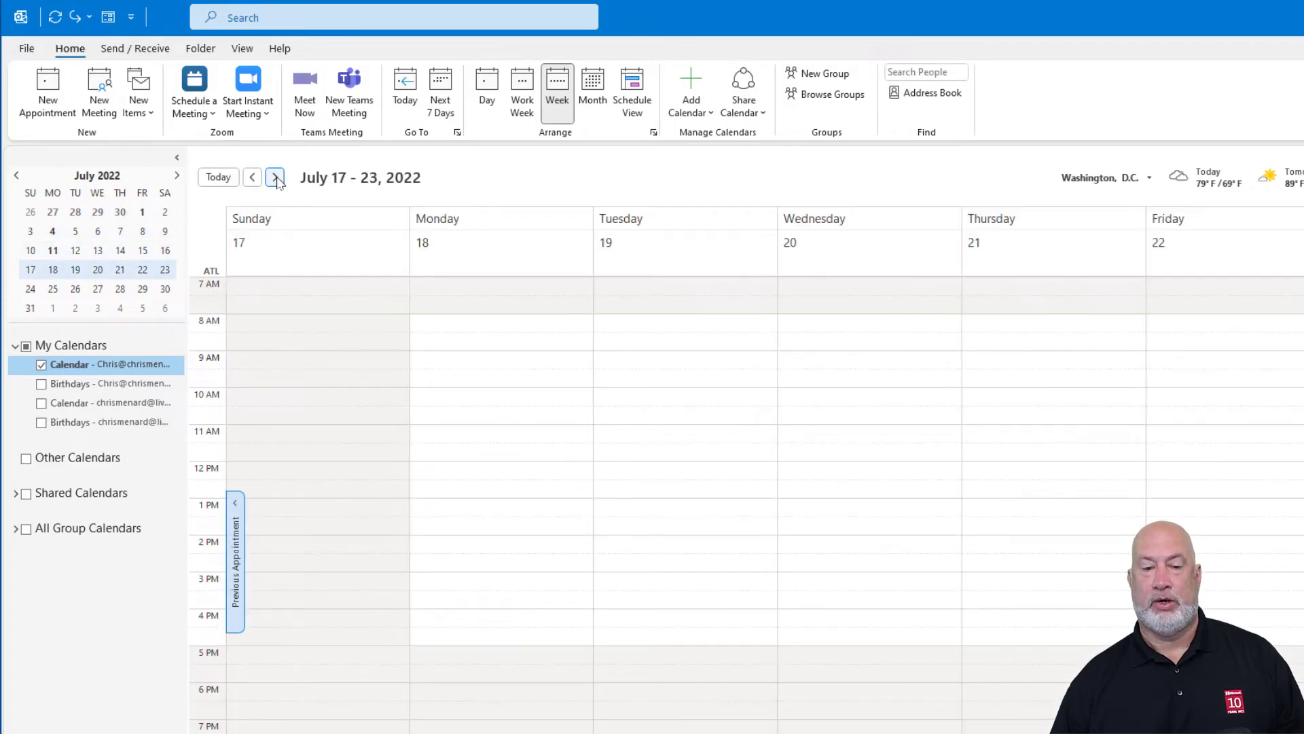
pyautogui.click(253, 177)
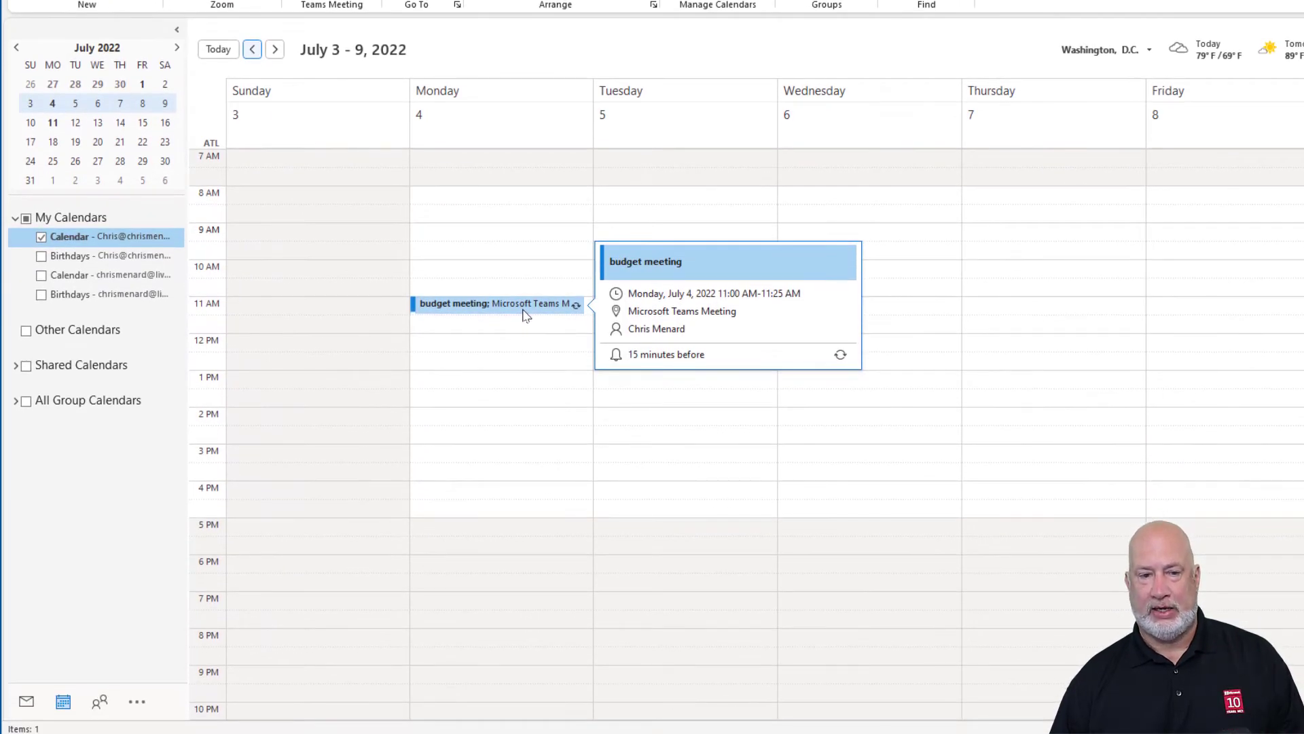
# Cancel only the July 4 budget meeting occurrence and send the cancellation
pyautogui.rightClick(524, 310)
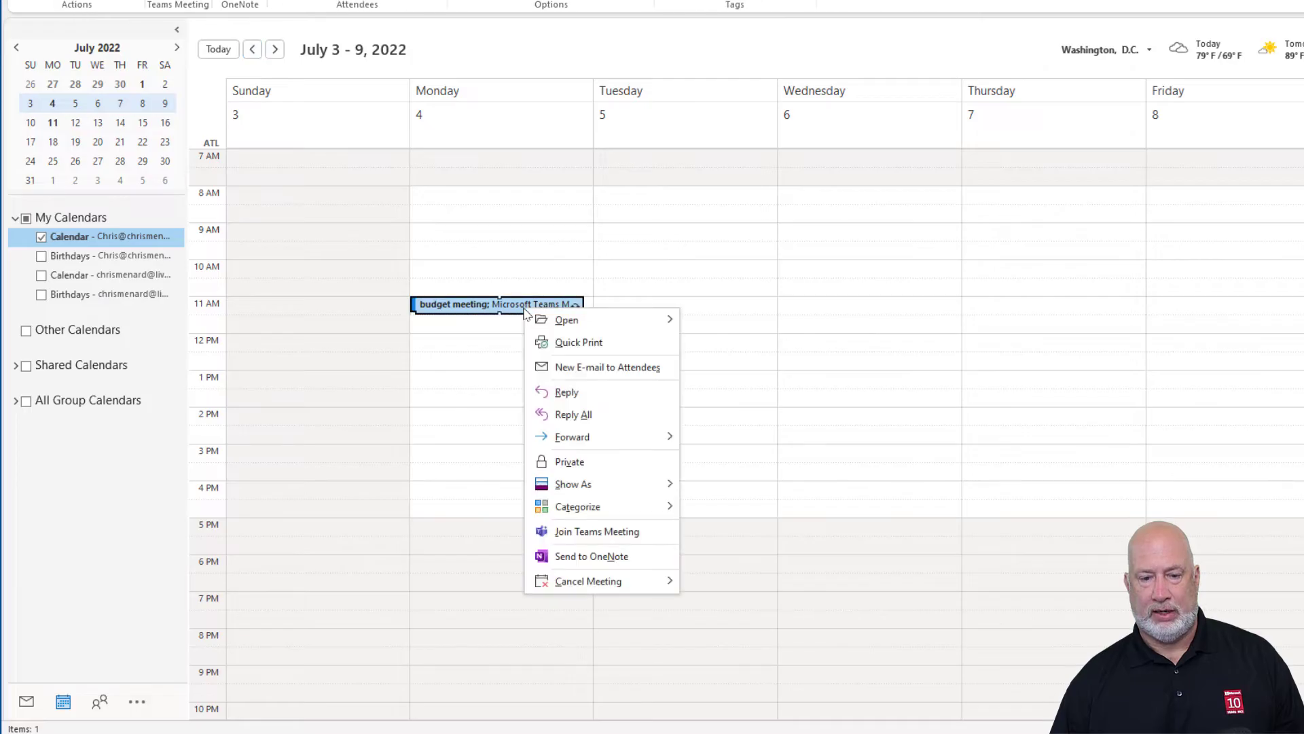
pyautogui.moveTo(601, 581)
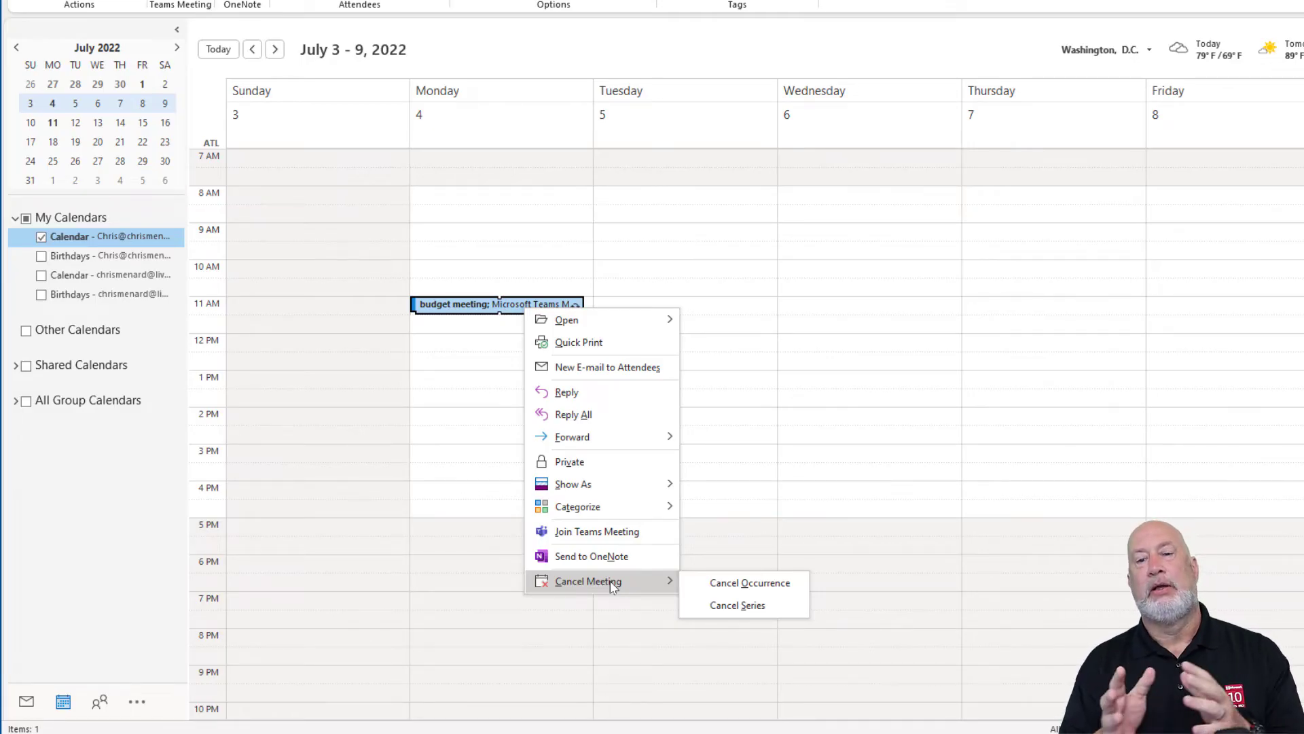
pyautogui.click(741, 585)
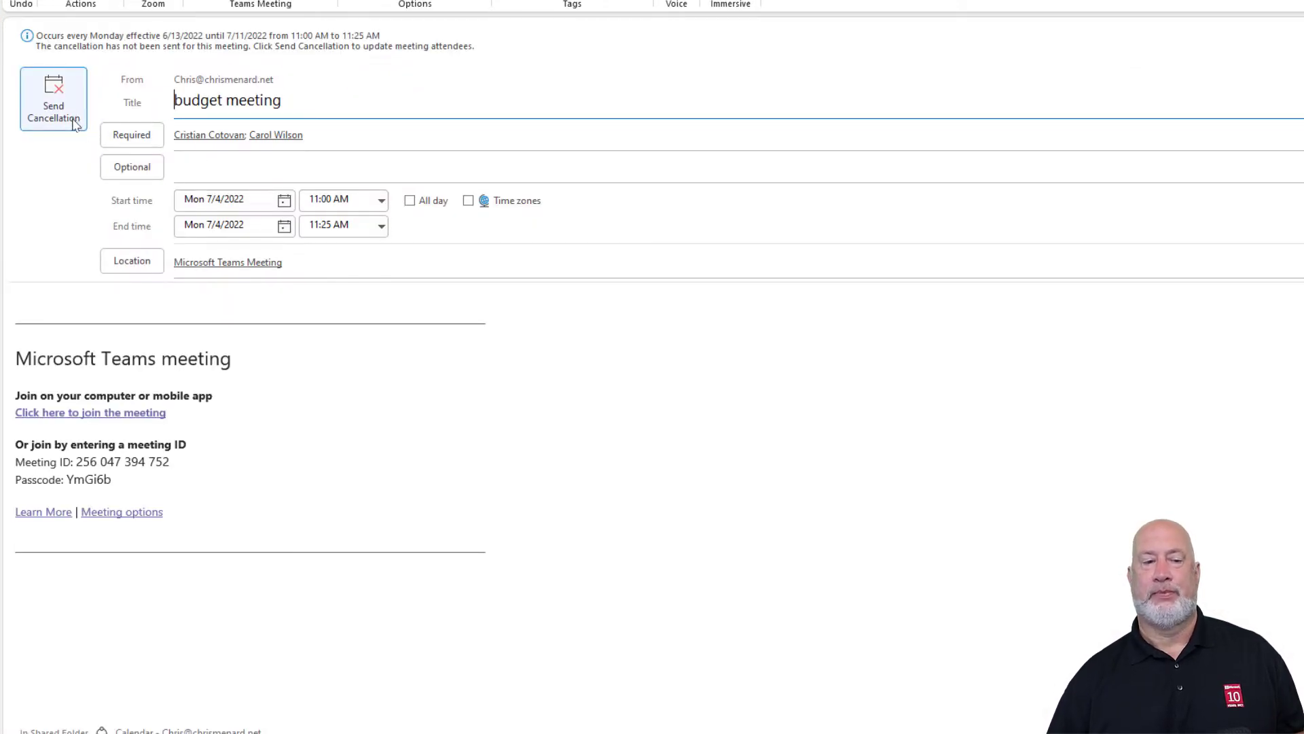
pyautogui.click(74, 124)
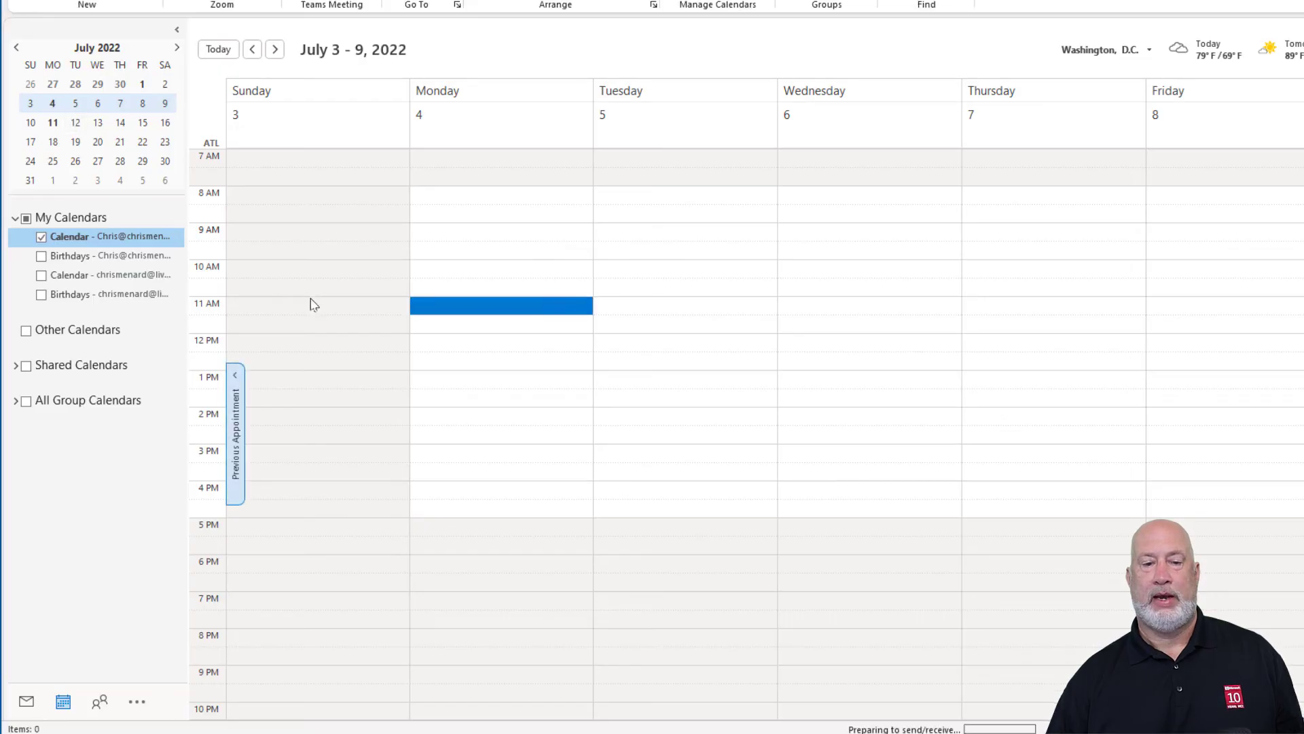
# Check July 10–16, then go back to the June 12–18 week
pyautogui.click(279, 54)
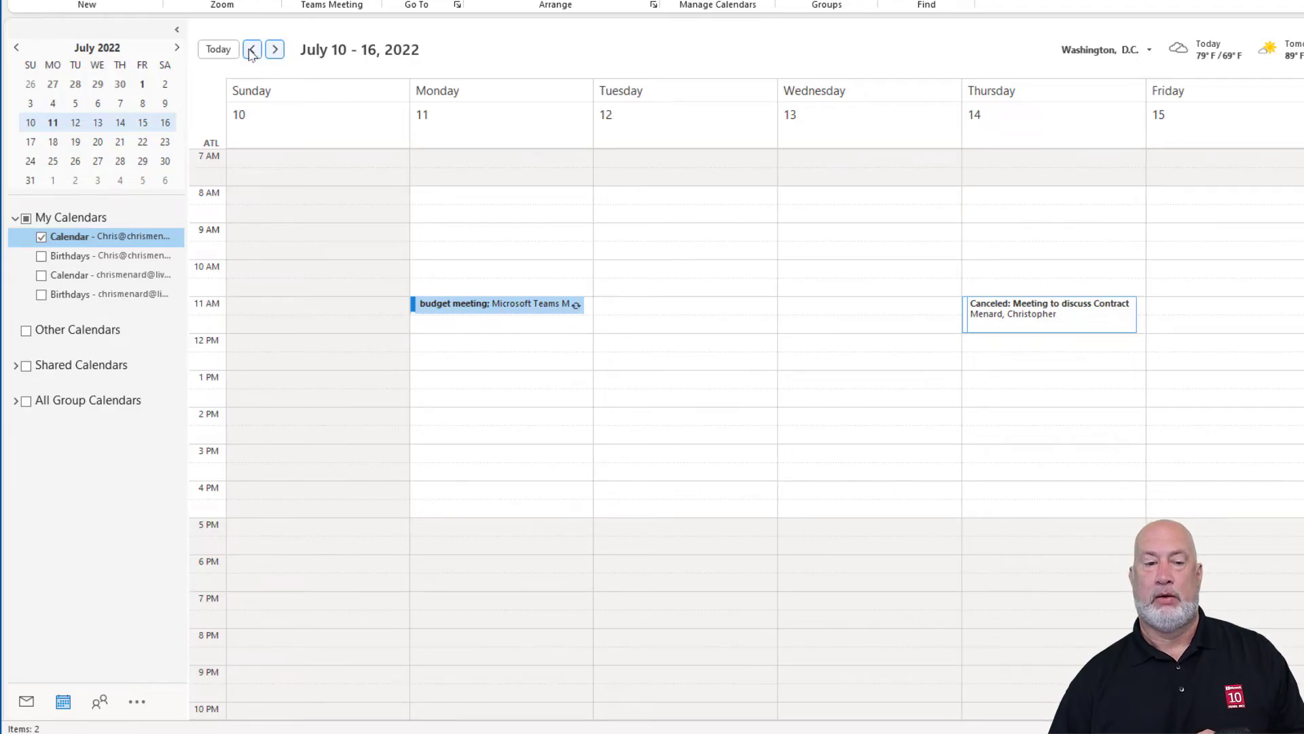
pyautogui.click(253, 53)
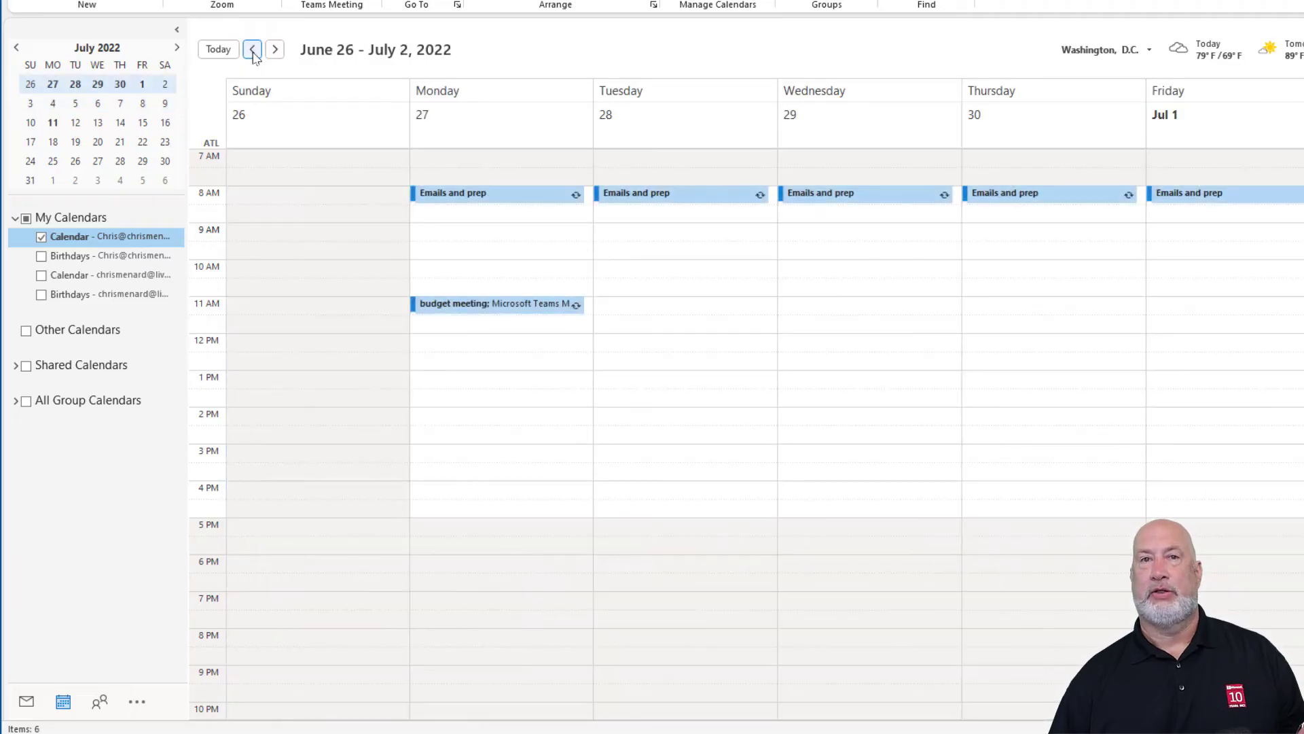
pyautogui.click(253, 53)
pyautogui.click(254, 53)
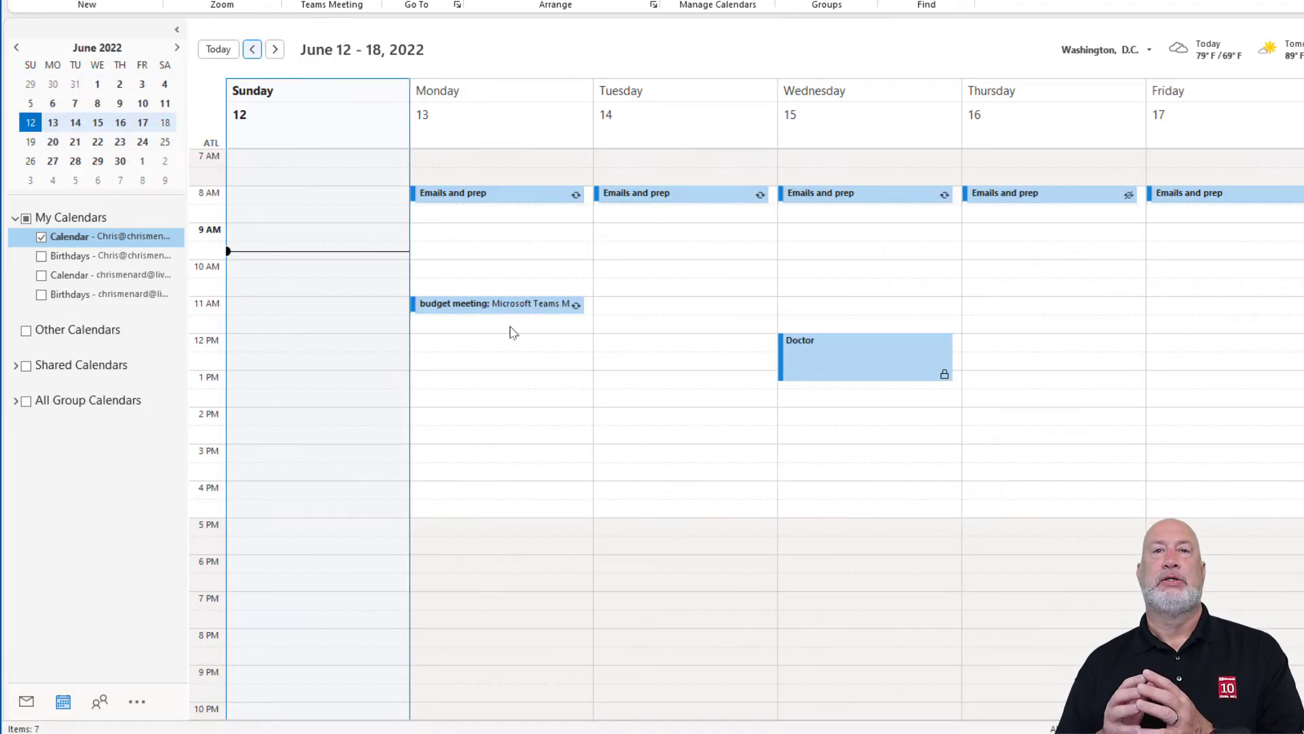
# Start a new recurring meeting at Tuesday, June 14, 11:00 AM
pyautogui.rightClick(610, 312)
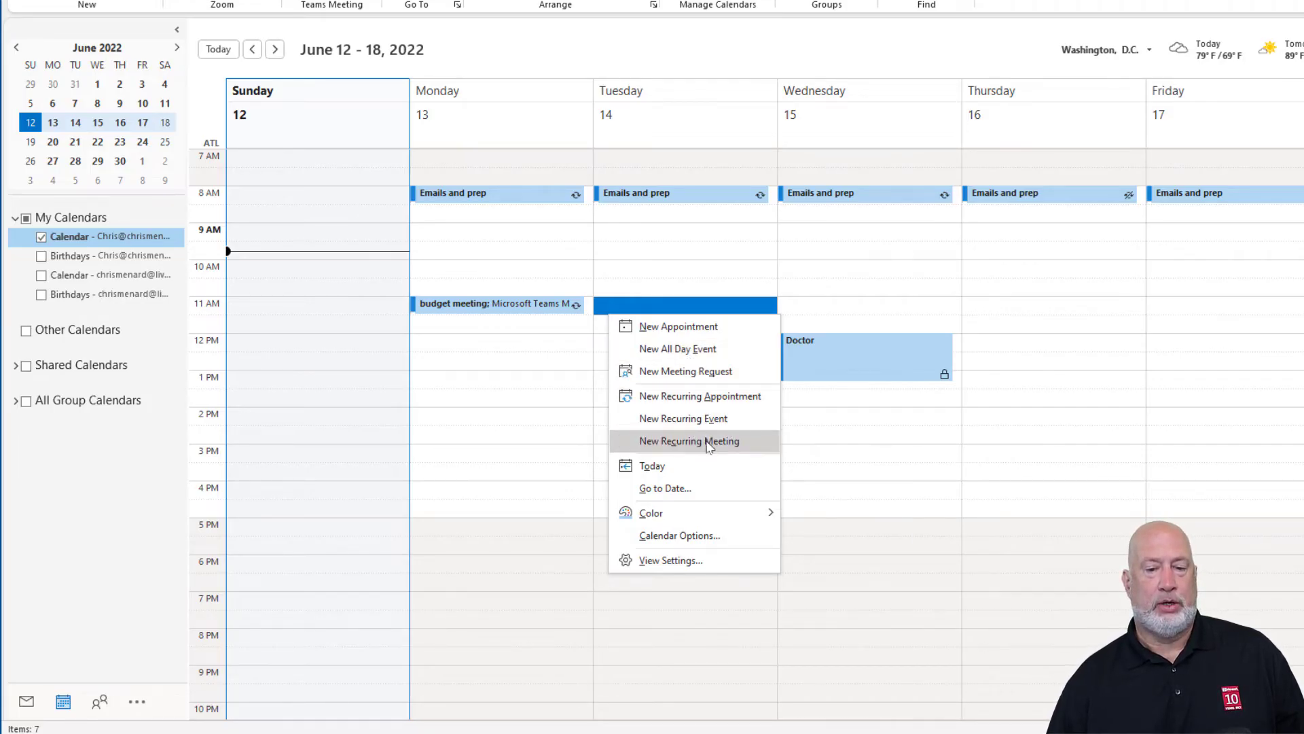
pyautogui.click(708, 445)
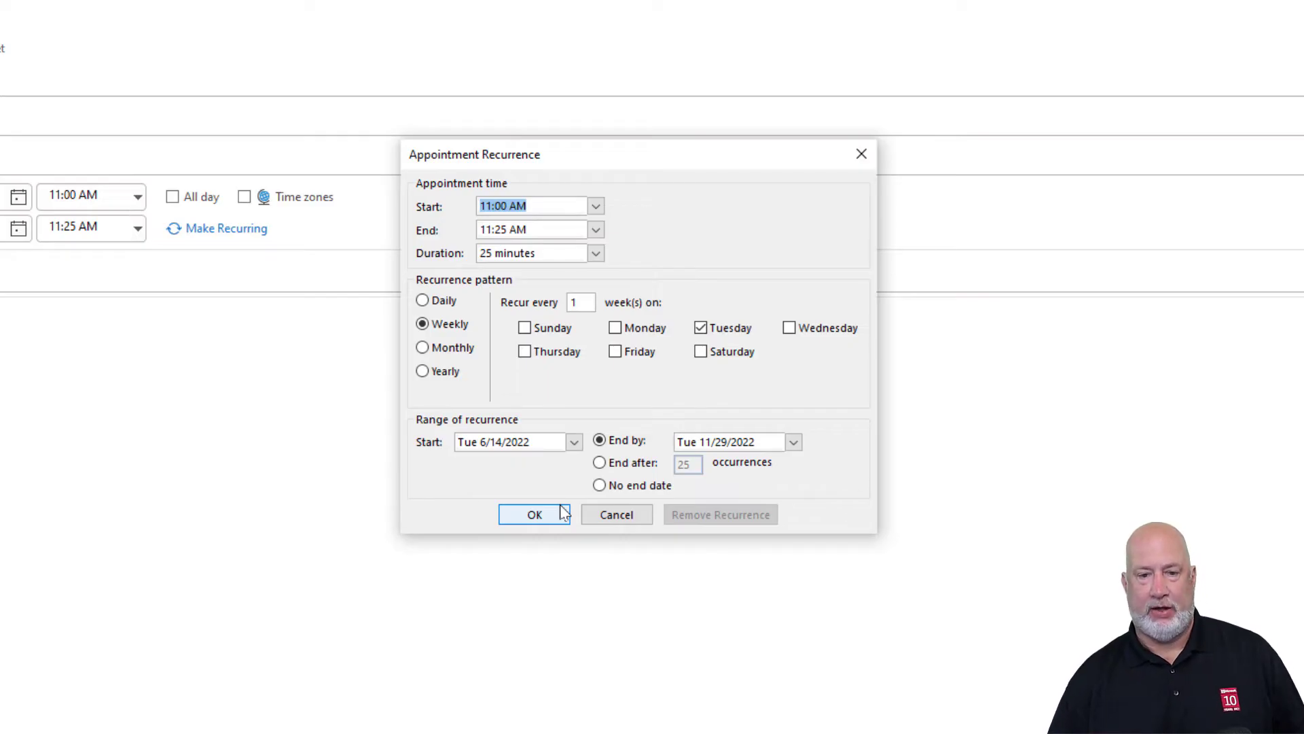
# Preview a monthly second-Thursday recurrence, then cancel it without applying
pyautogui.click(425, 350)
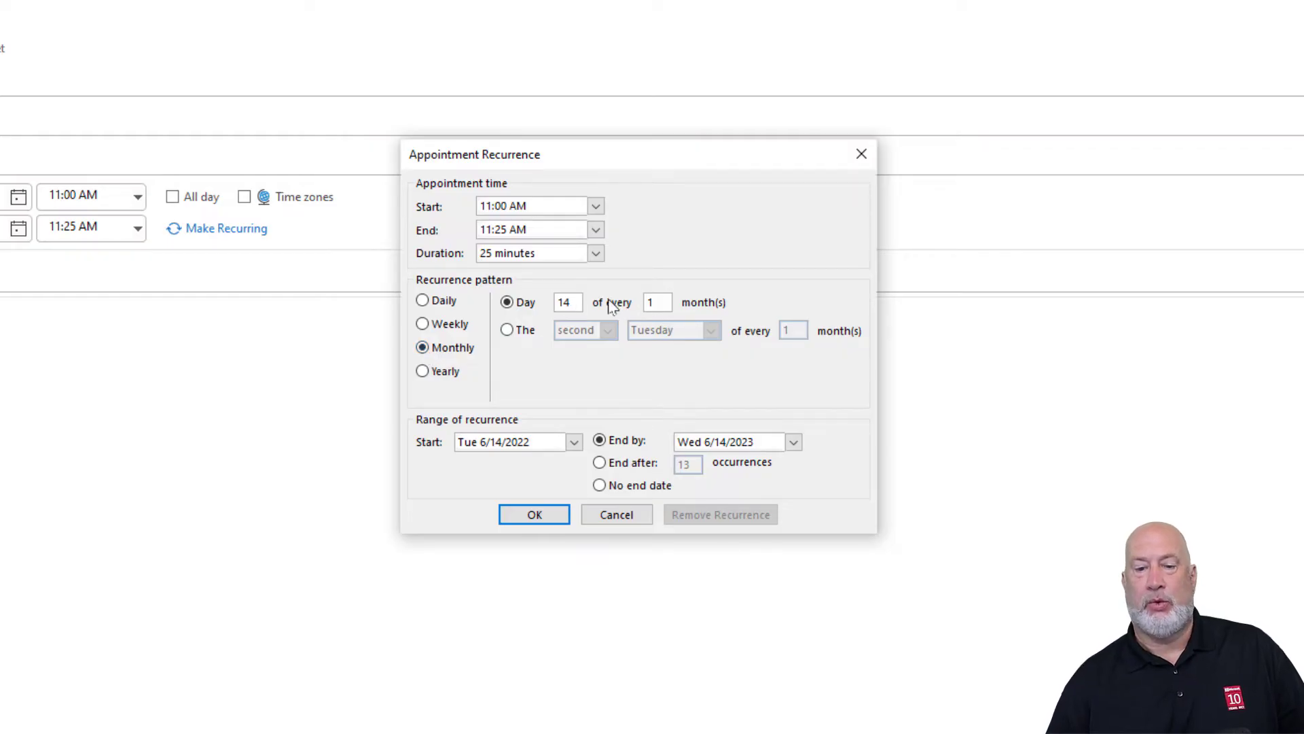
pyautogui.click(508, 331)
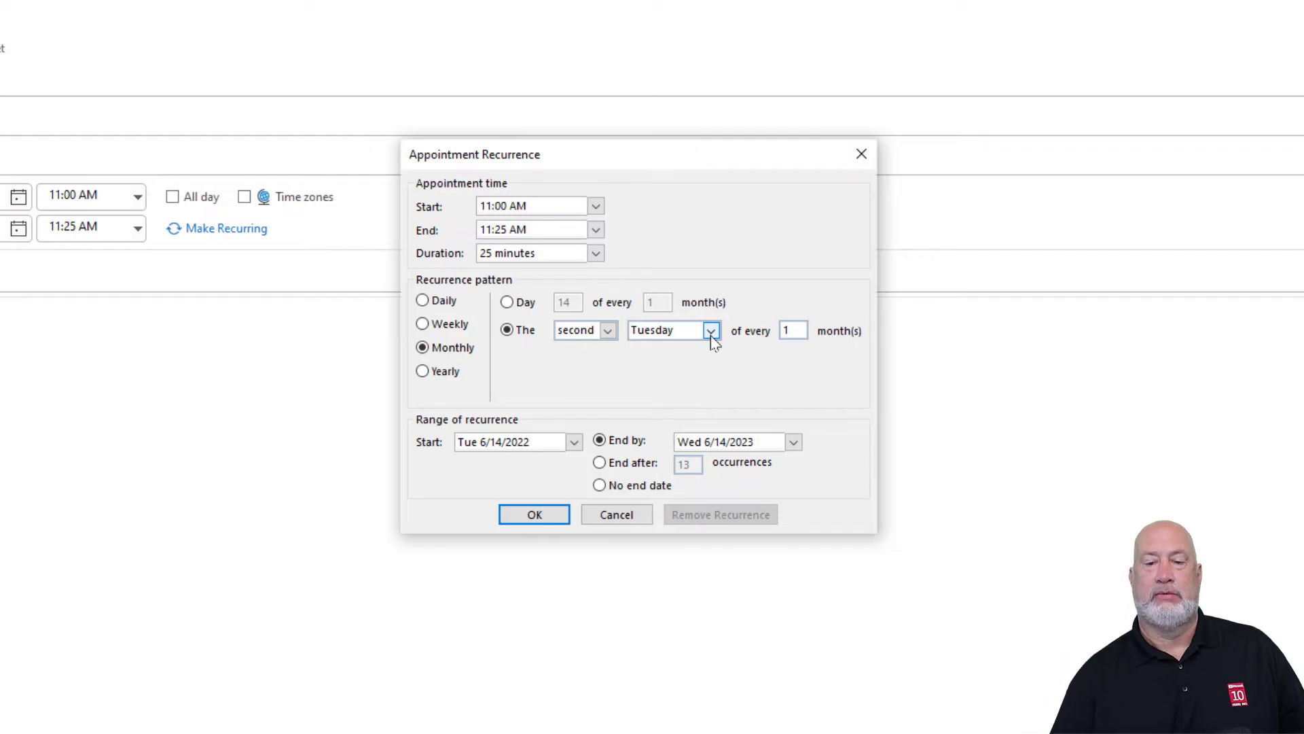
pyautogui.click(711, 336)
pyautogui.click(683, 387)
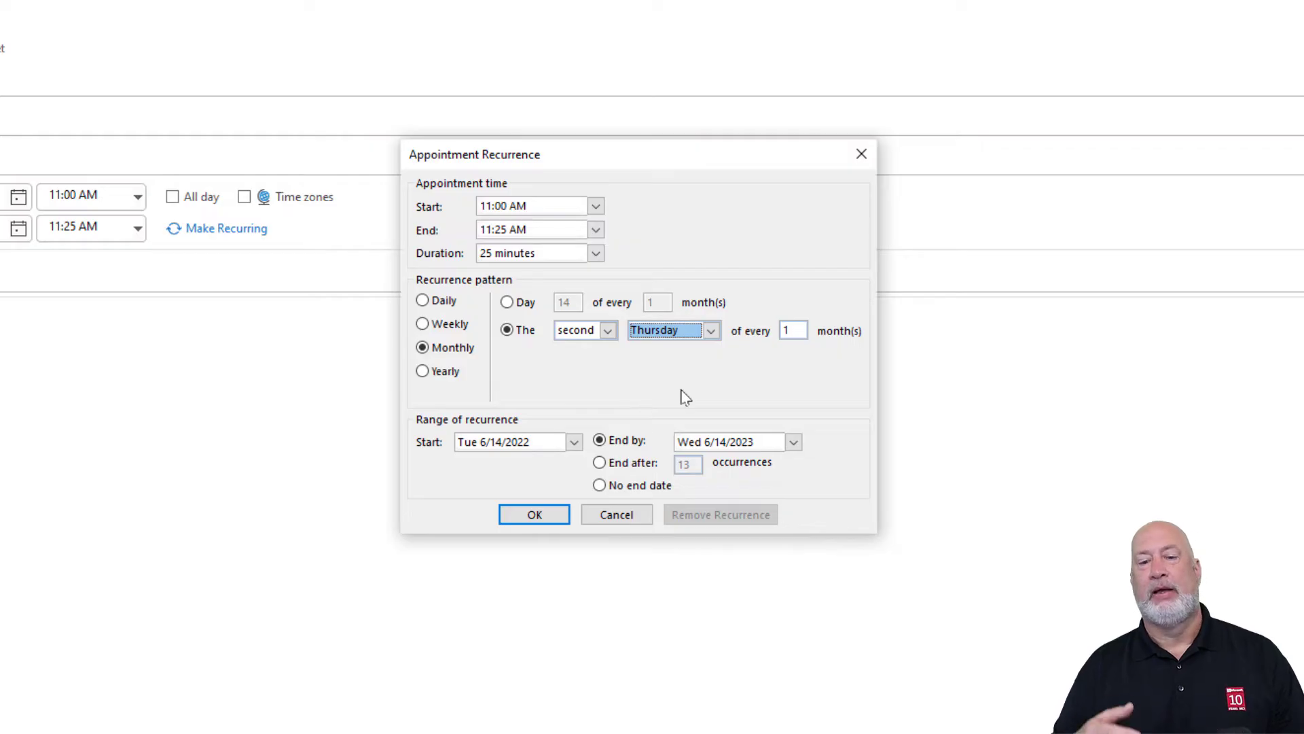
pyautogui.click(608, 331)
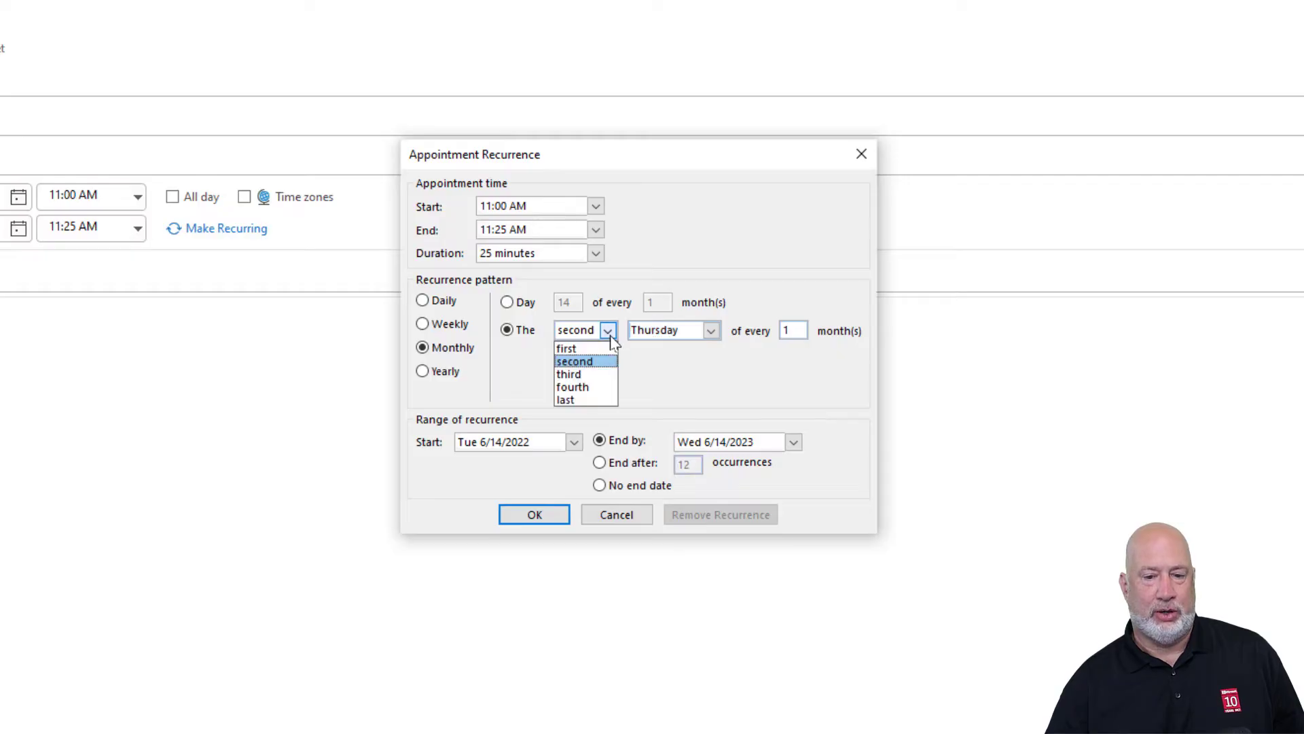
pyautogui.click(682, 380)
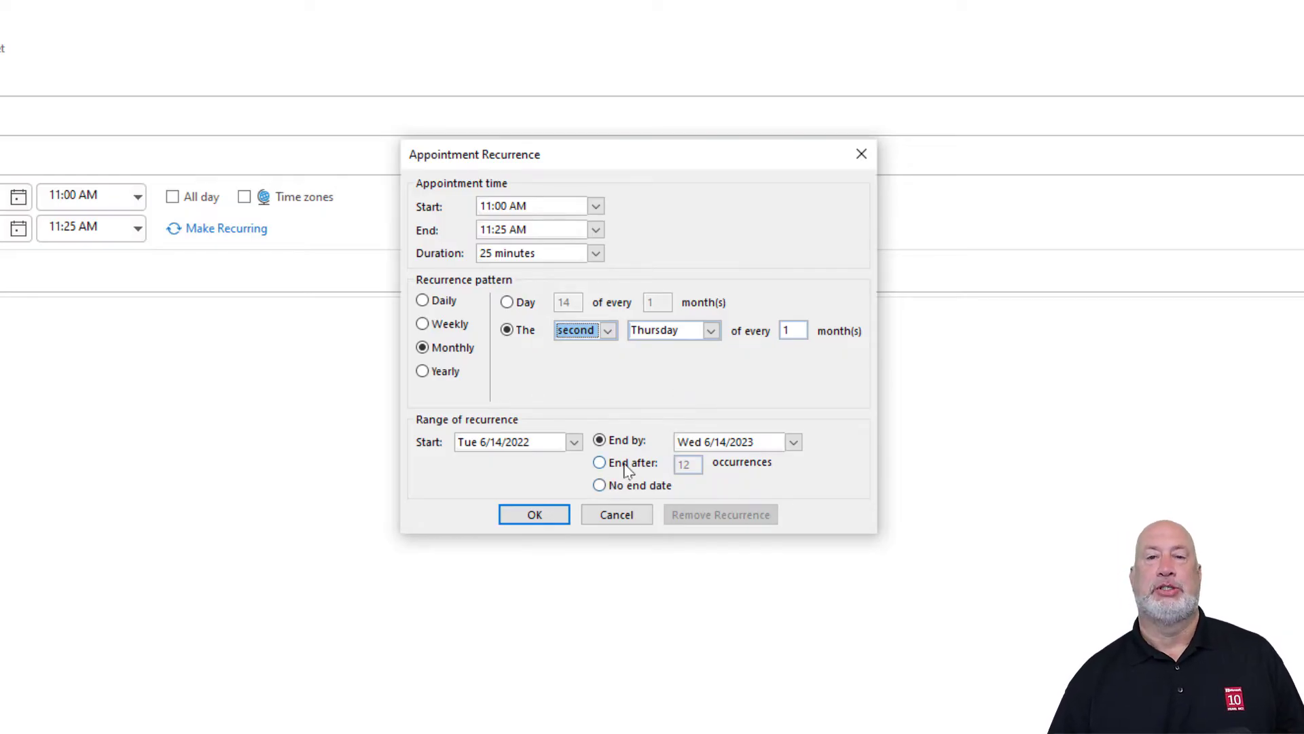
pyautogui.click(622, 519)
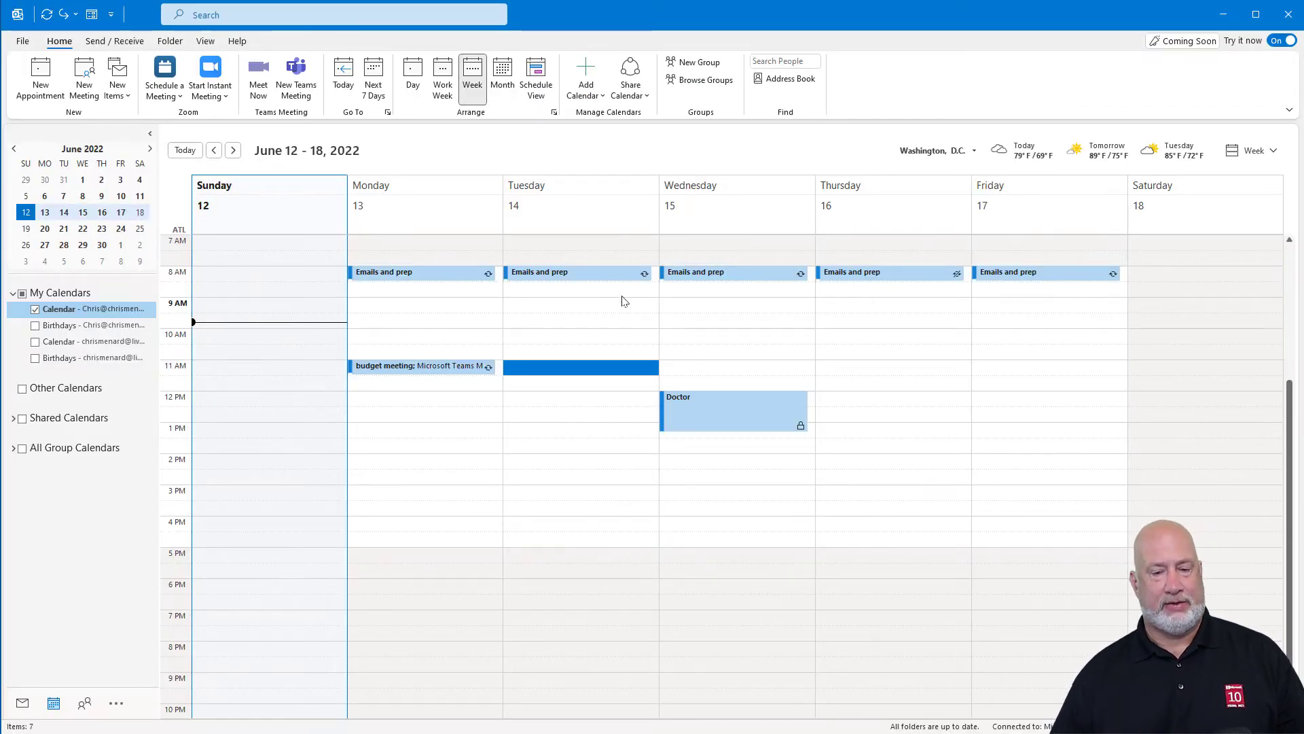
# Go to the July 17–23 week and start an all-day 'Holiday' event on Monday, July 18
pyautogui.click(237, 150)
pyautogui.click(238, 151)
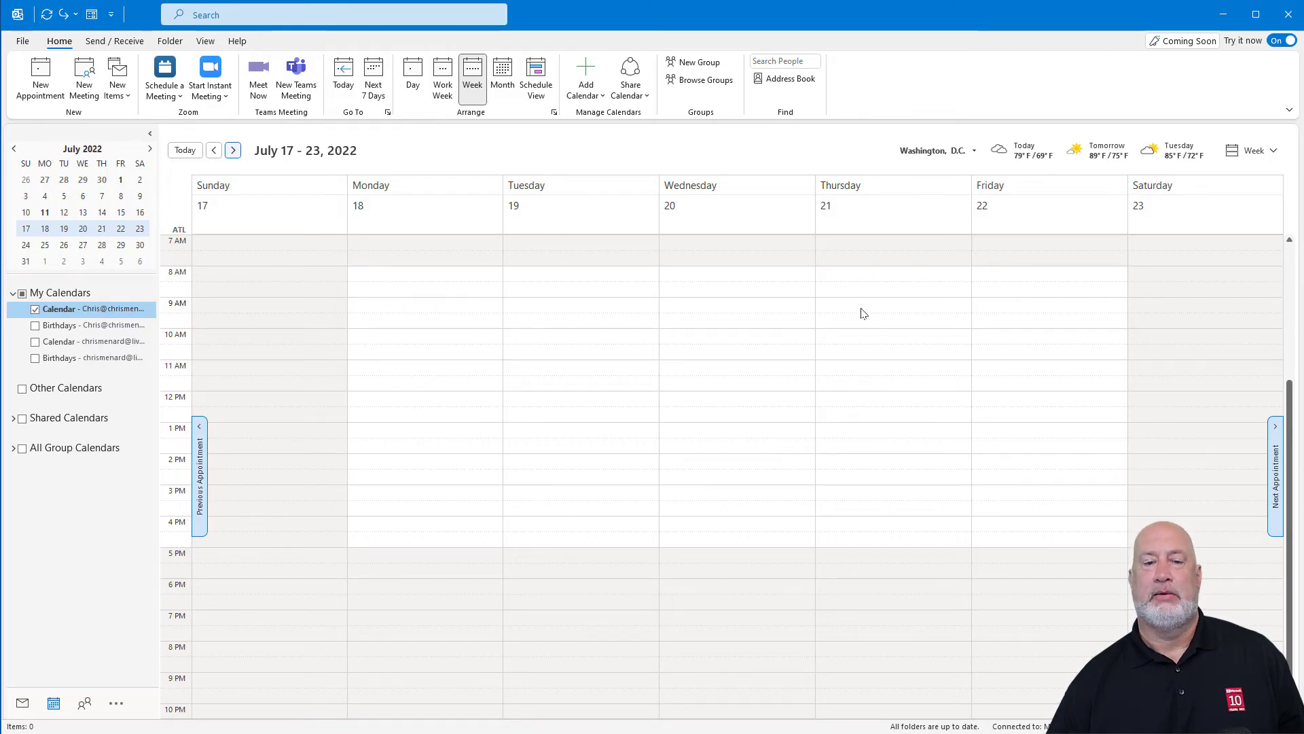
pyautogui.rightClick(446, 276)
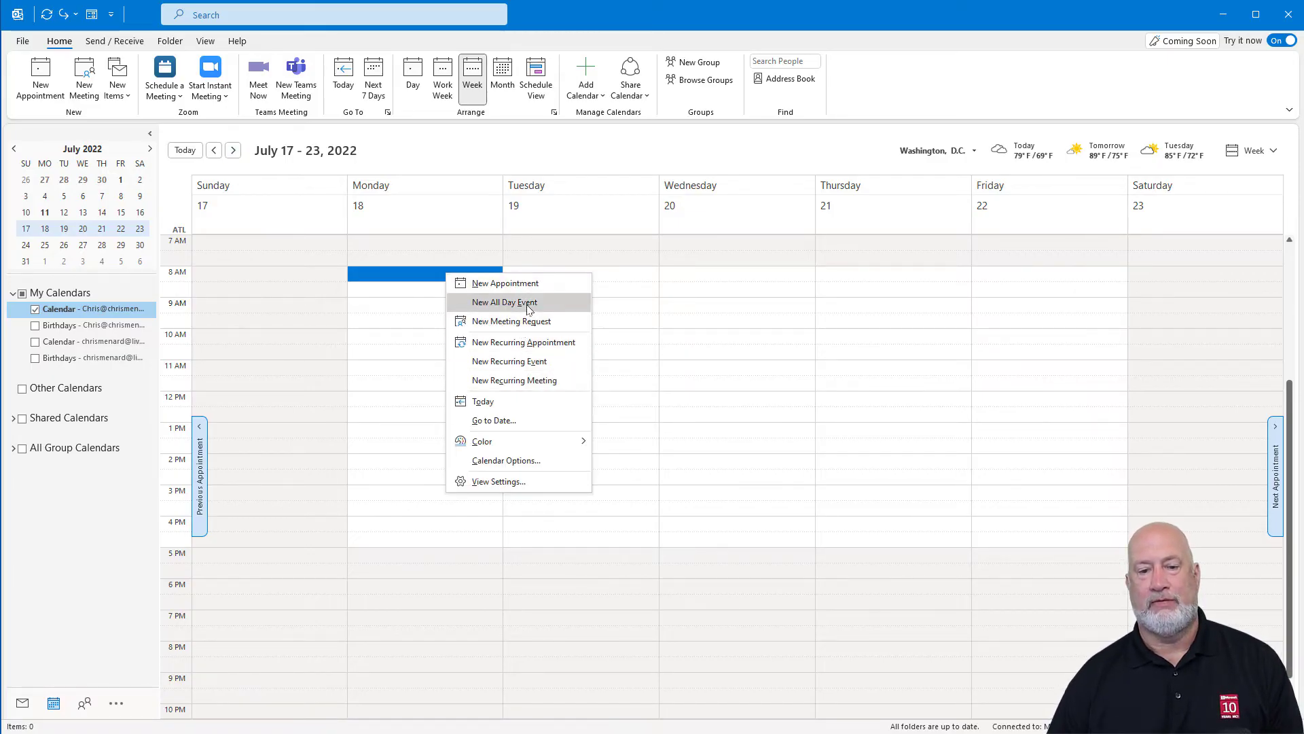
pyautogui.press('Escape')
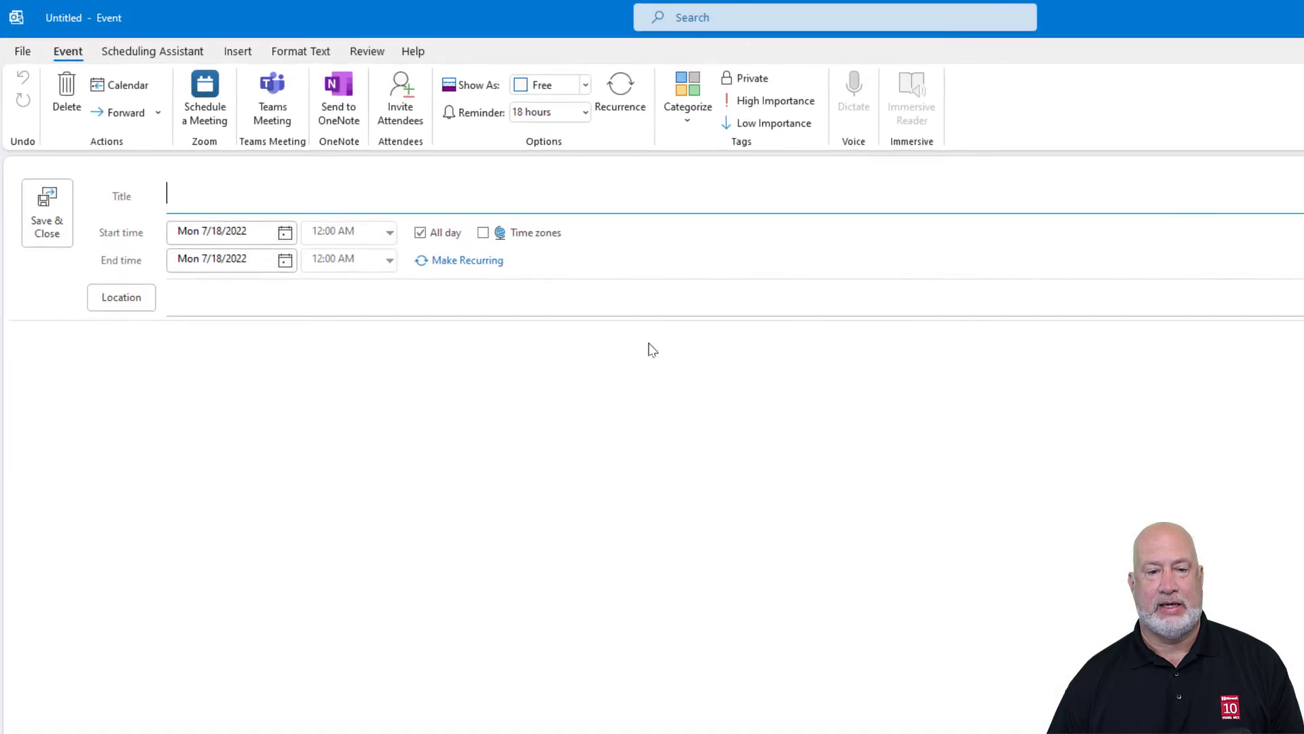
pyautogui.write('Holiday')
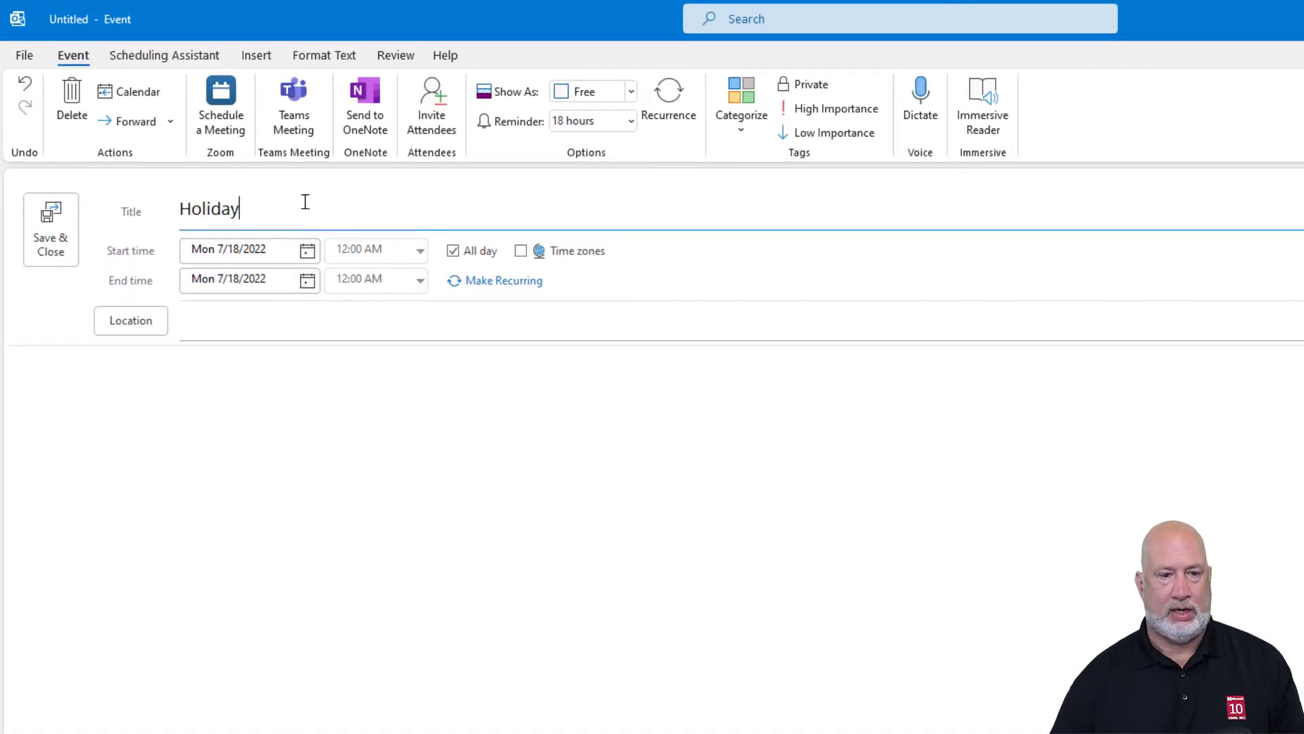
# Keep Holiday as an all-day event, set Show As to Out of Office, and save it
pyautogui.click(473, 254)
pyautogui.click(458, 257)
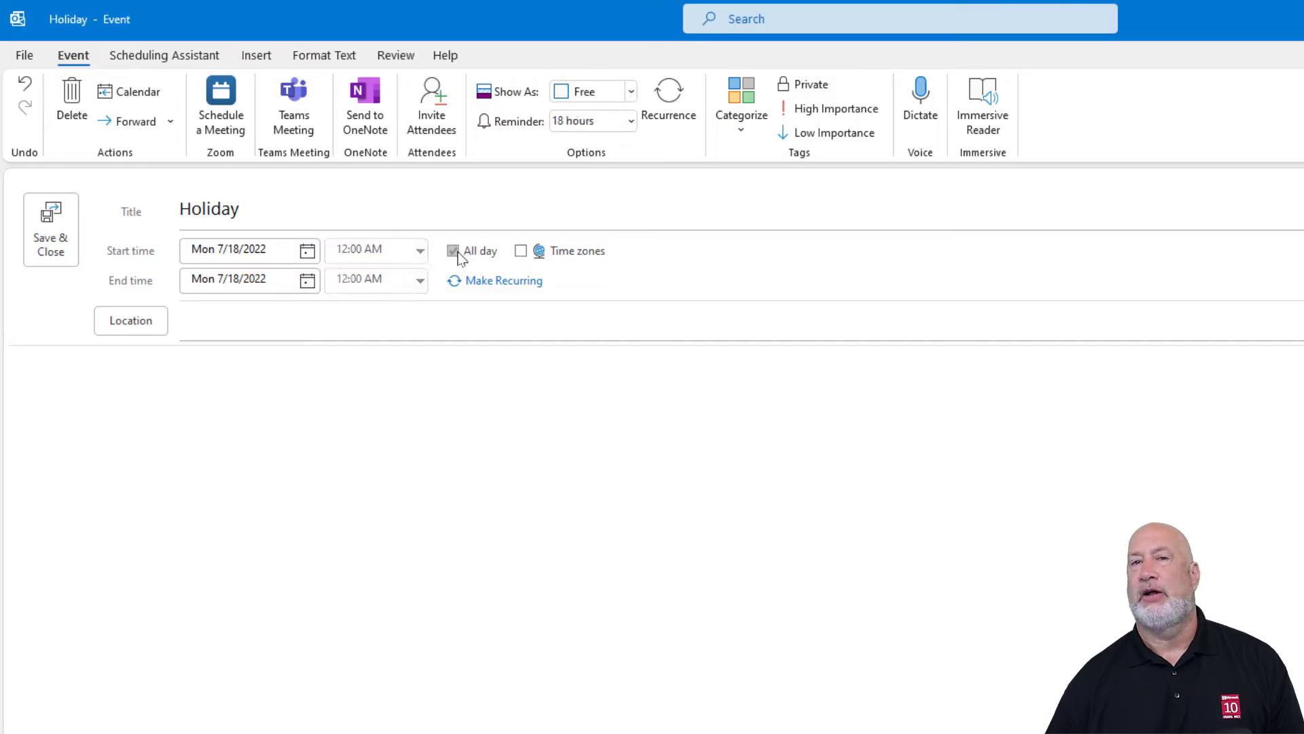
pyautogui.click(459, 258)
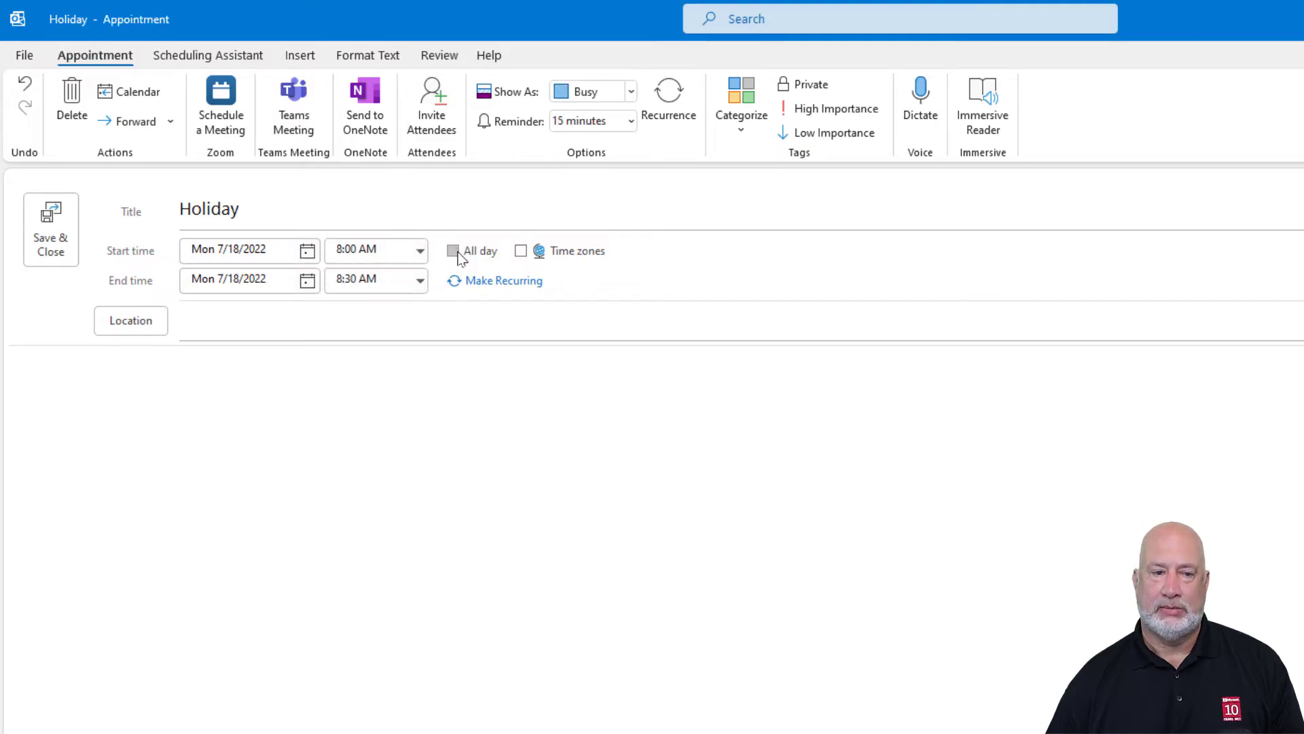
pyautogui.click(357, 249)
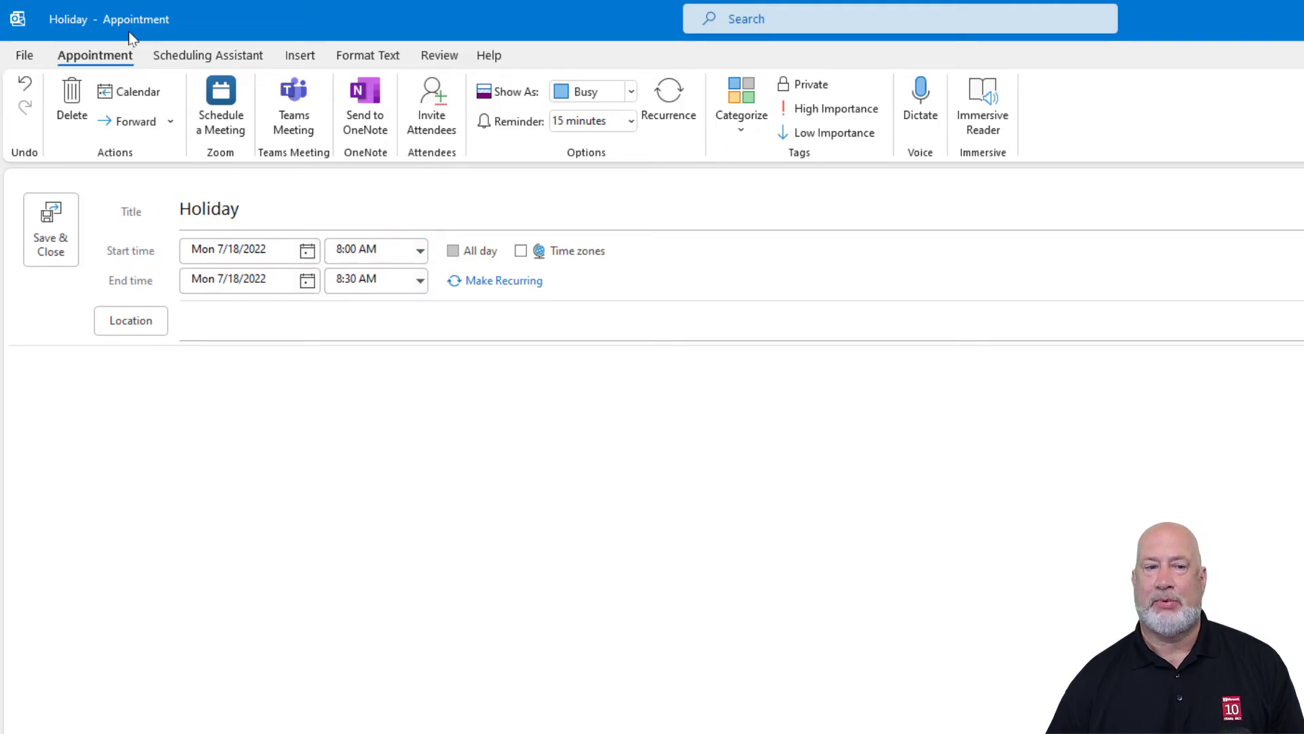
pyautogui.click(466, 248)
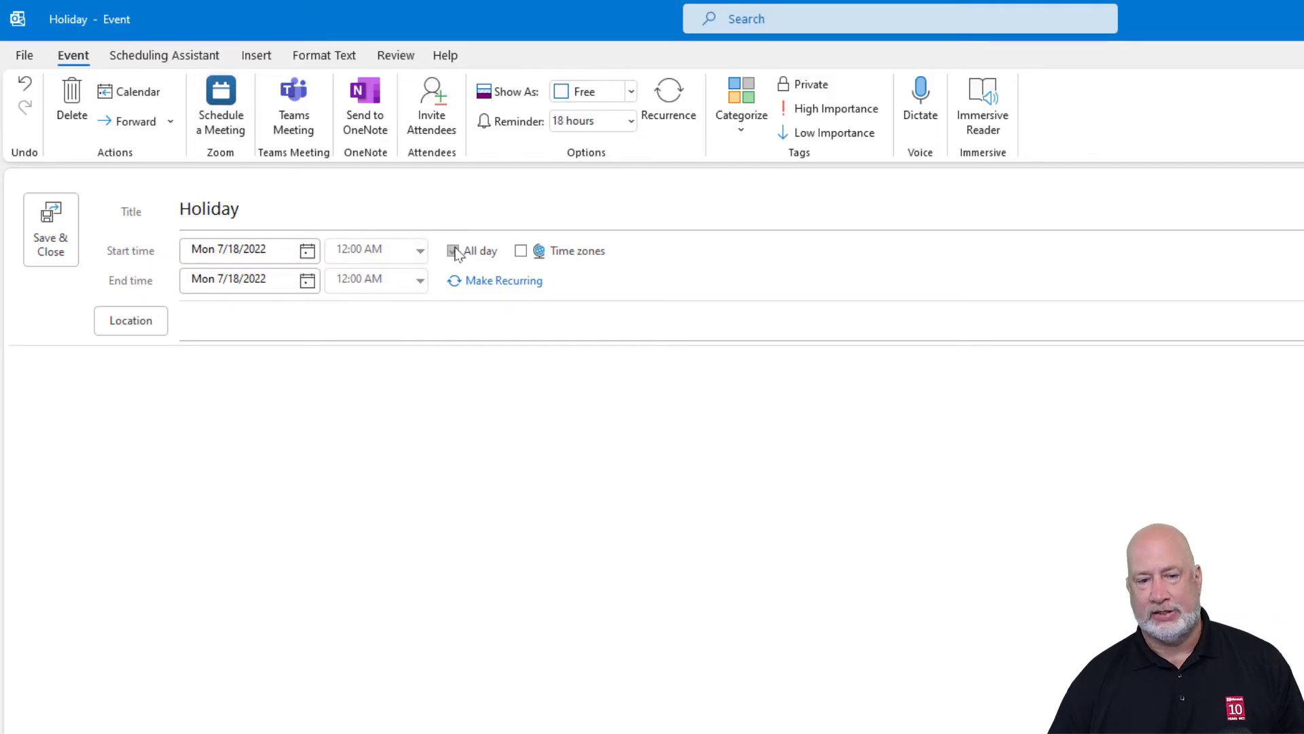
pyautogui.click(631, 93)
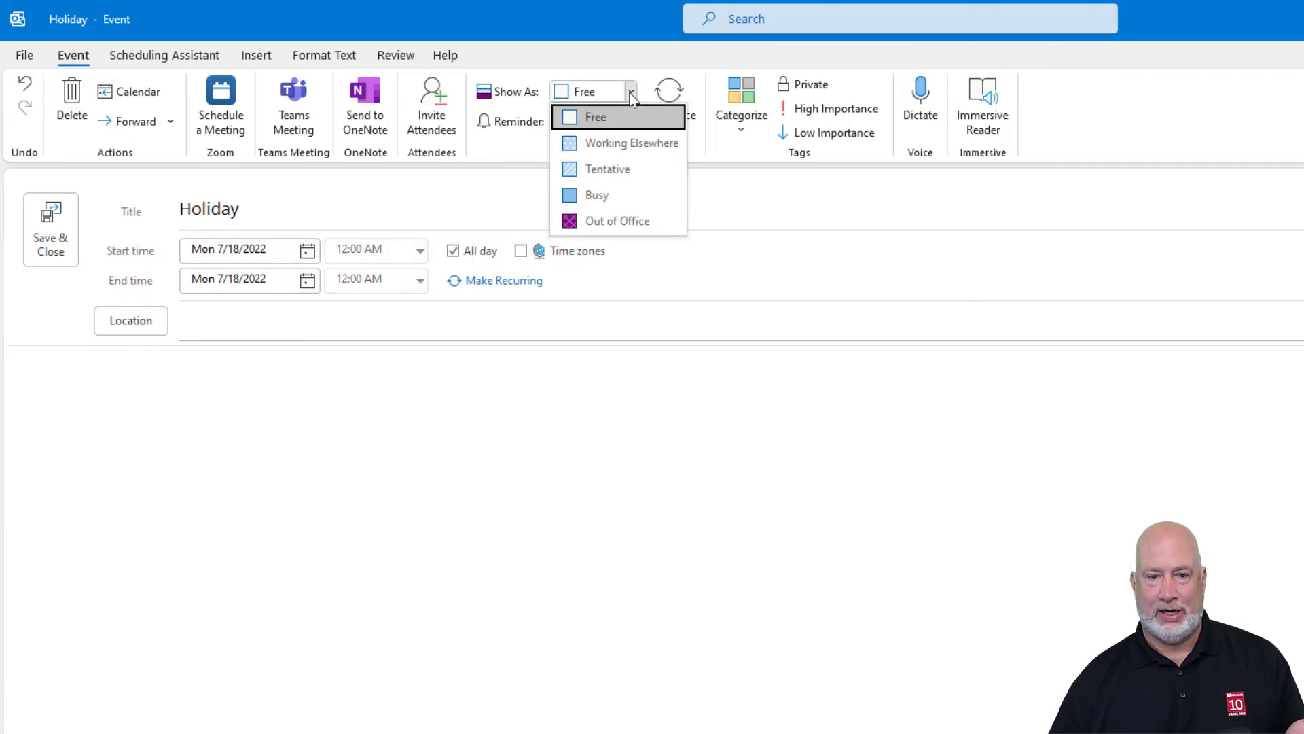
pyautogui.click(615, 225)
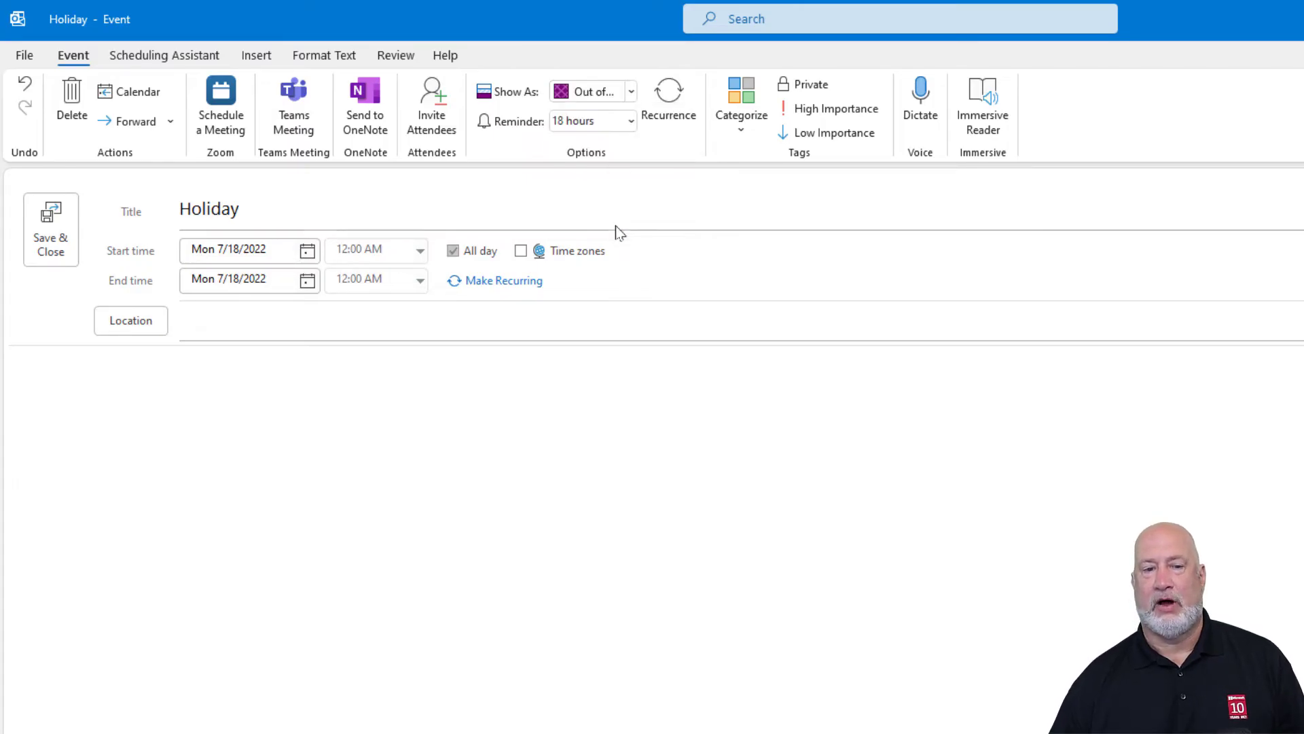
pyautogui.click(51, 229)
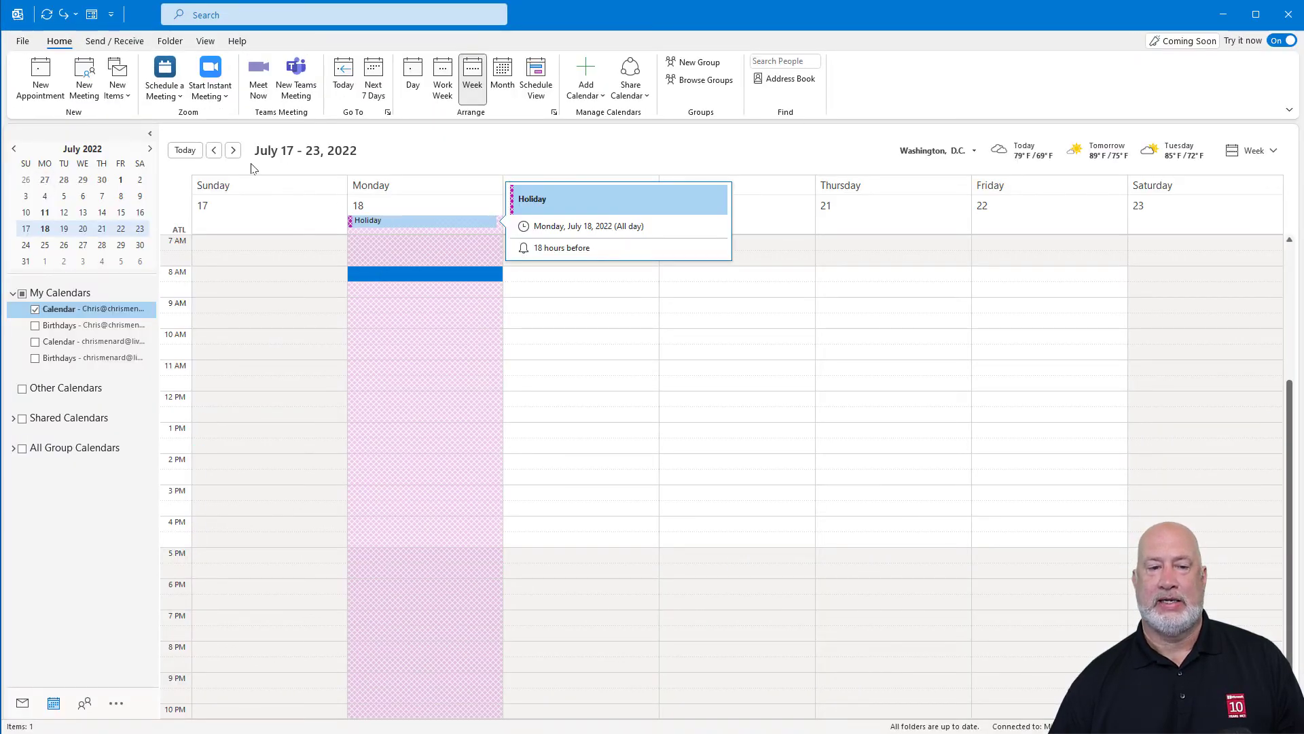
# Start a recurring all-day event on Monday, July 25, cancelling the recurrence settings
pyautogui.click(233, 150)
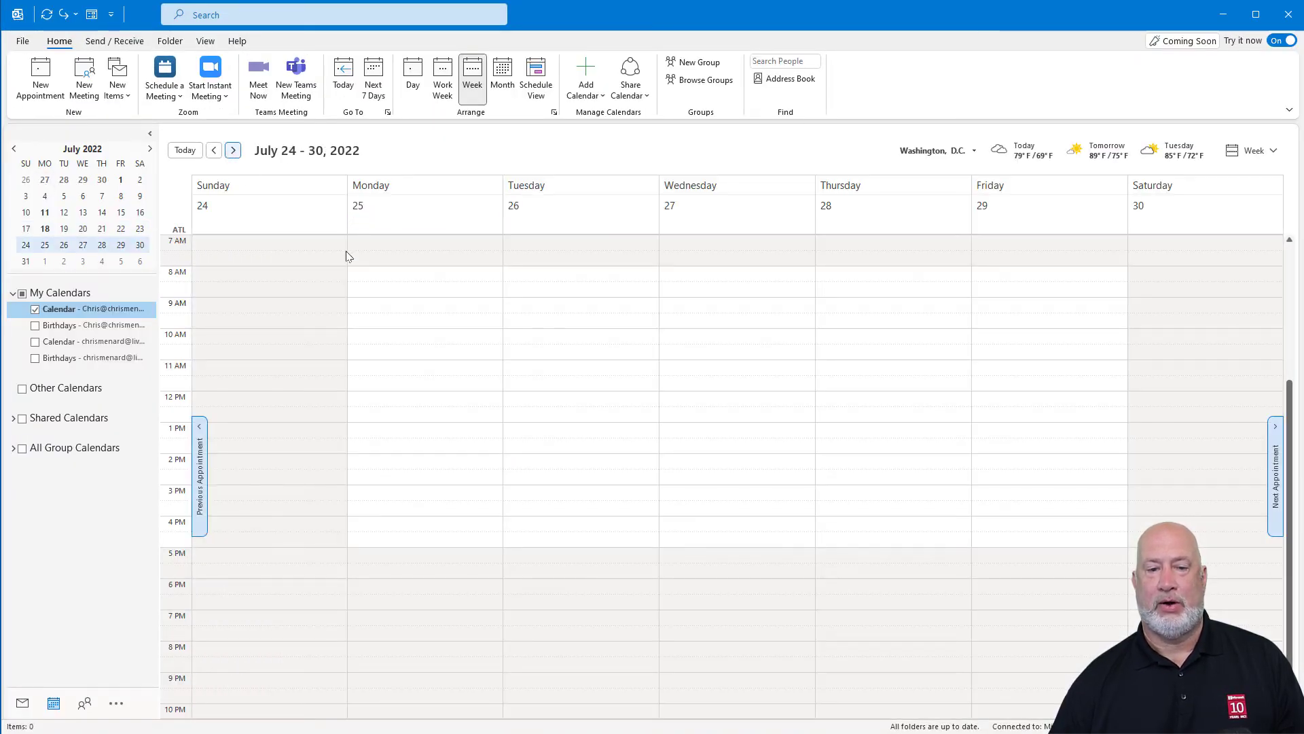
pyautogui.rightClick(393, 271)
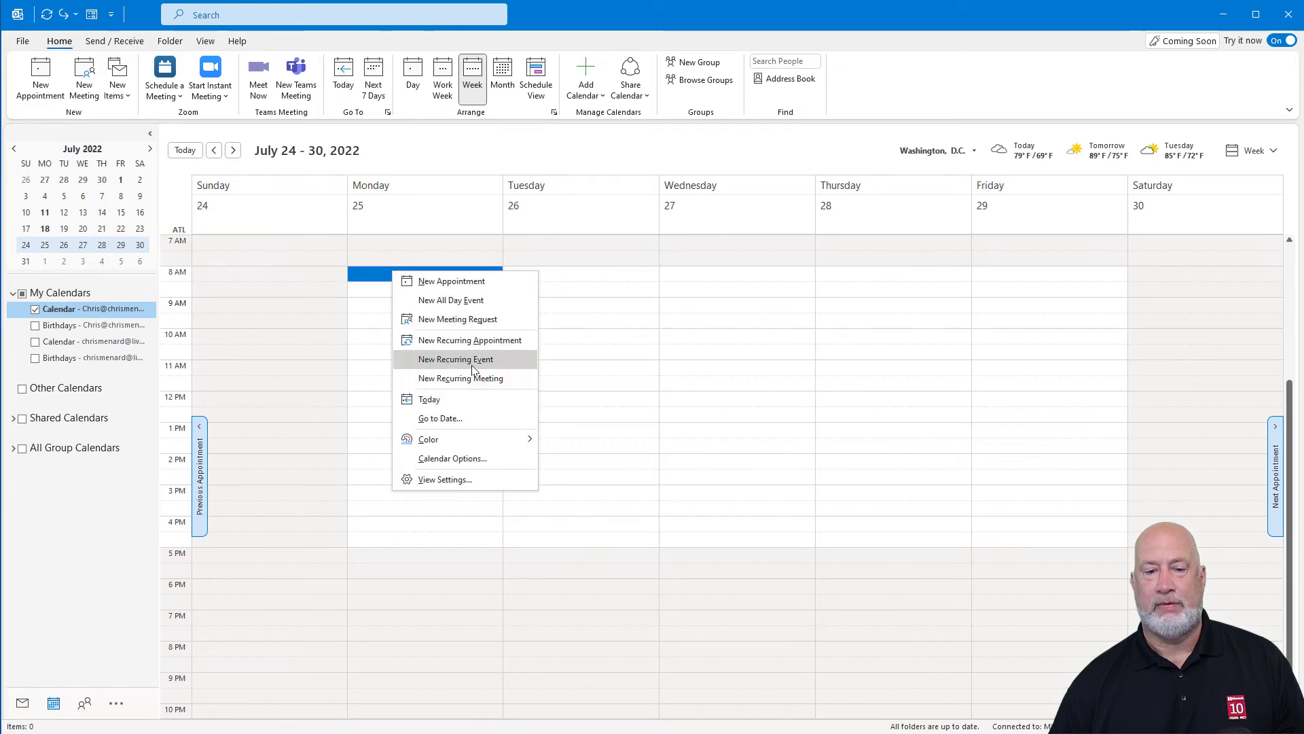
pyautogui.click(455, 358)
pyautogui.click(638, 489)
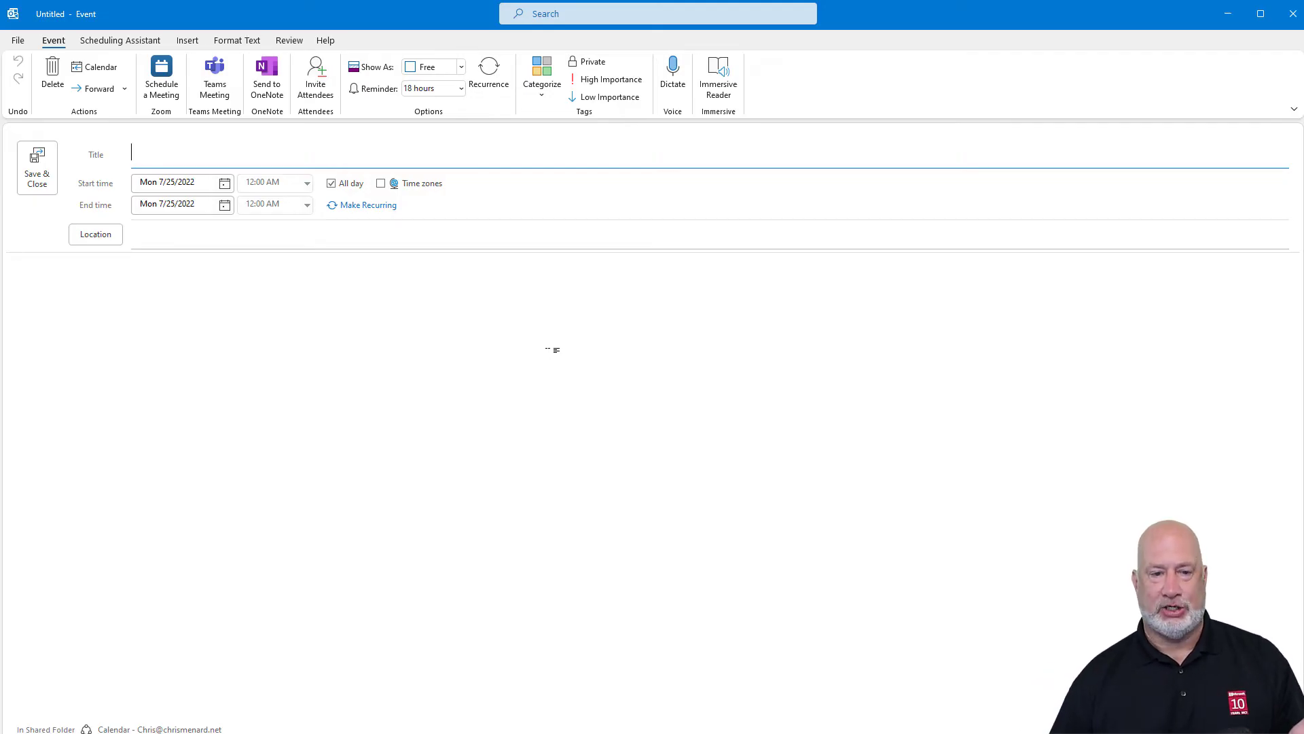
# Close the untitled July 25 event unsaved and return to the June 12–18 week
pyautogui.click(1293, 13)
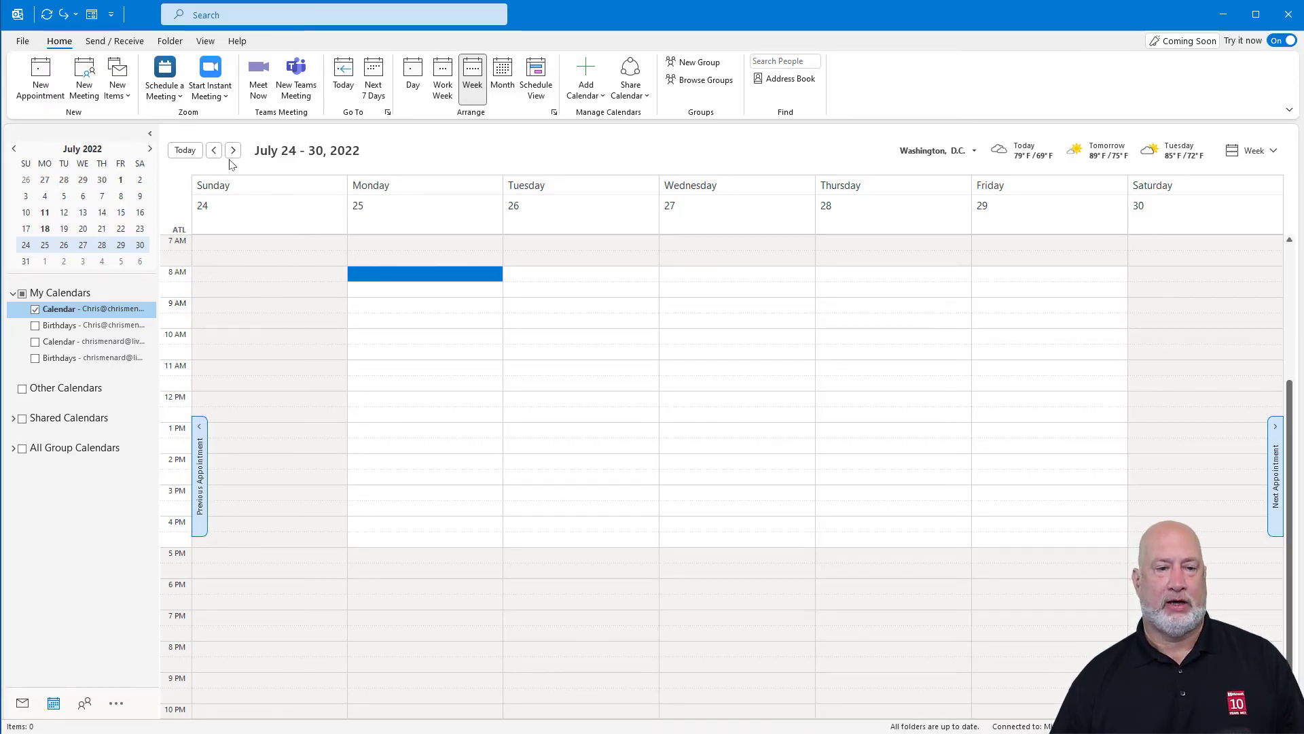
pyautogui.click(186, 150)
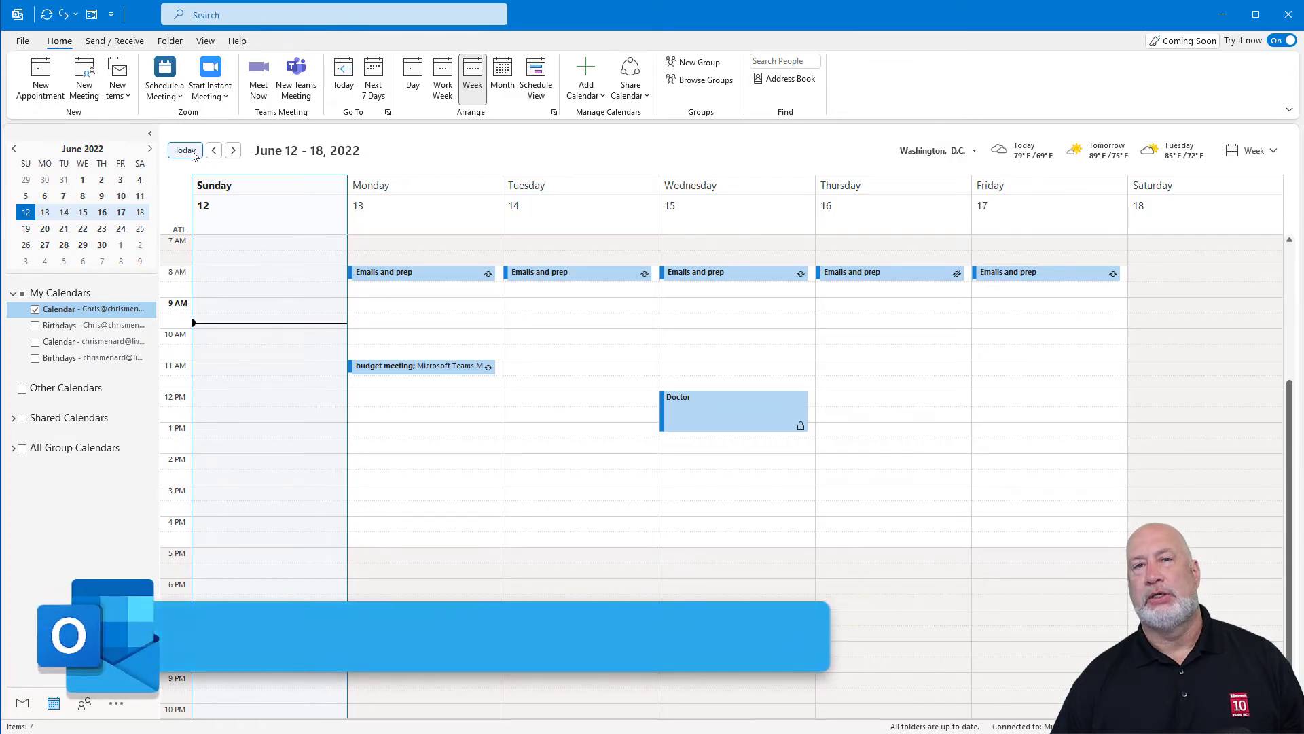
pyautogui.doubleClick(233, 150)
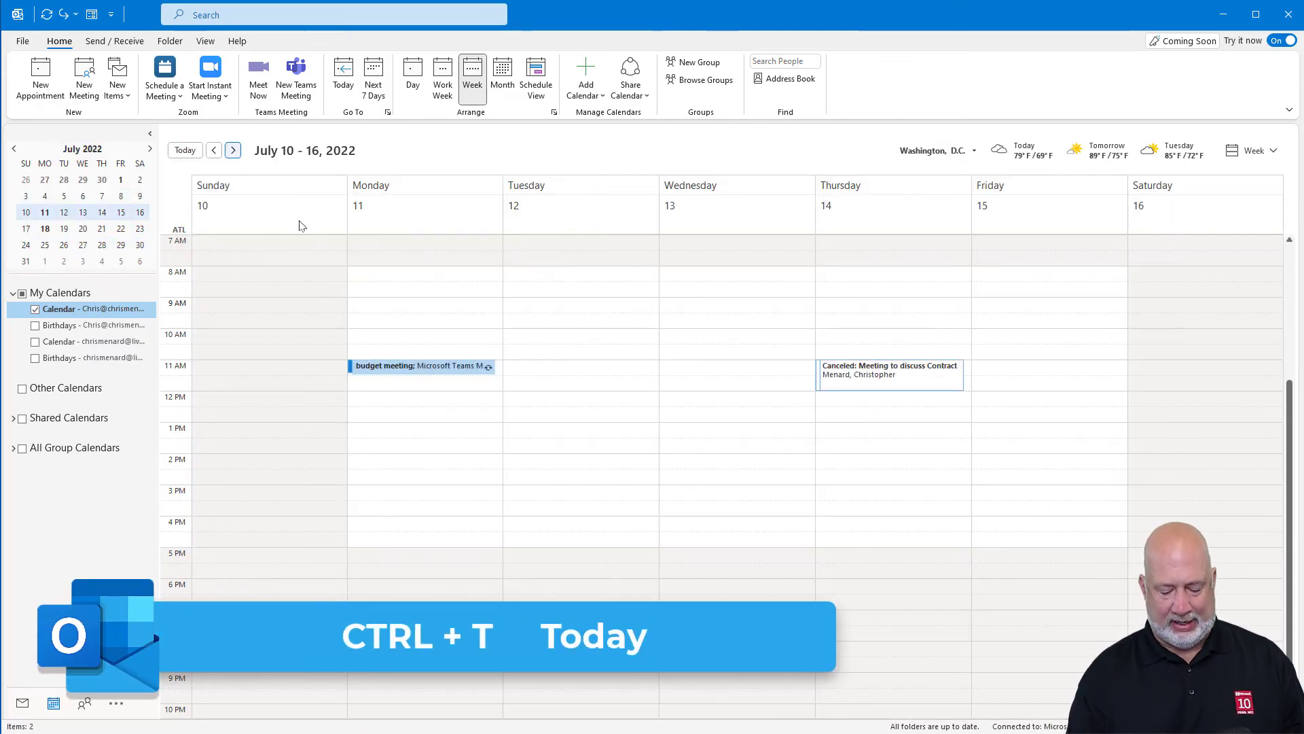
pyautogui.hotkey('ctrl', 't')
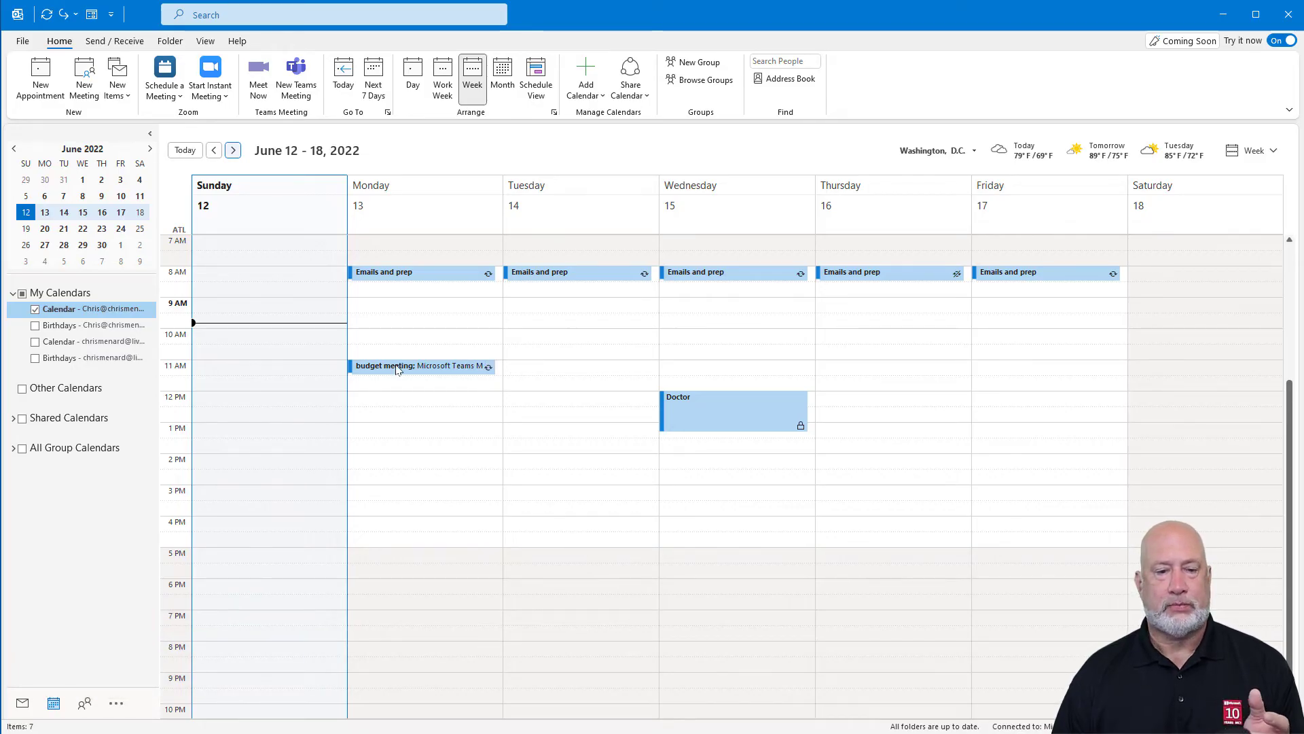
pyautogui.moveTo(402, 365)
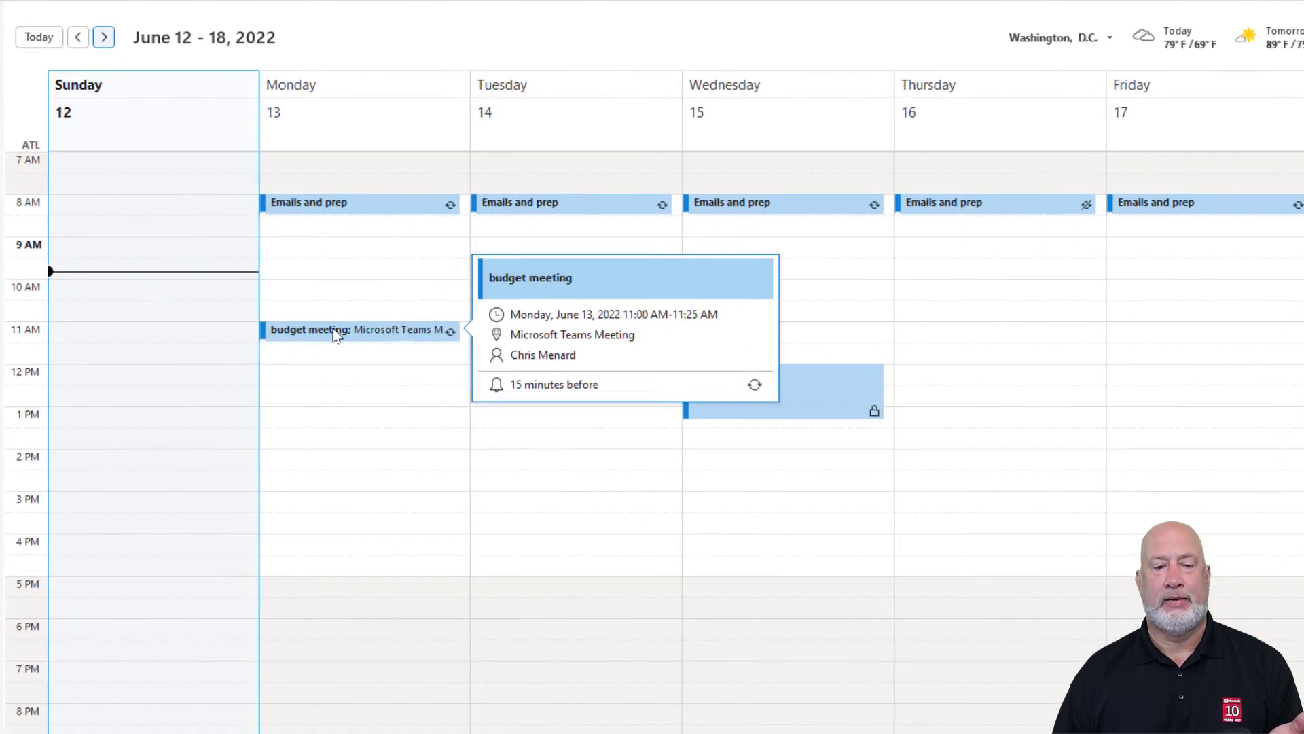
# Open the entire Monday 11 AM budget meeting series, recurring through July 11
pyautogui.doubleClick(403, 368)
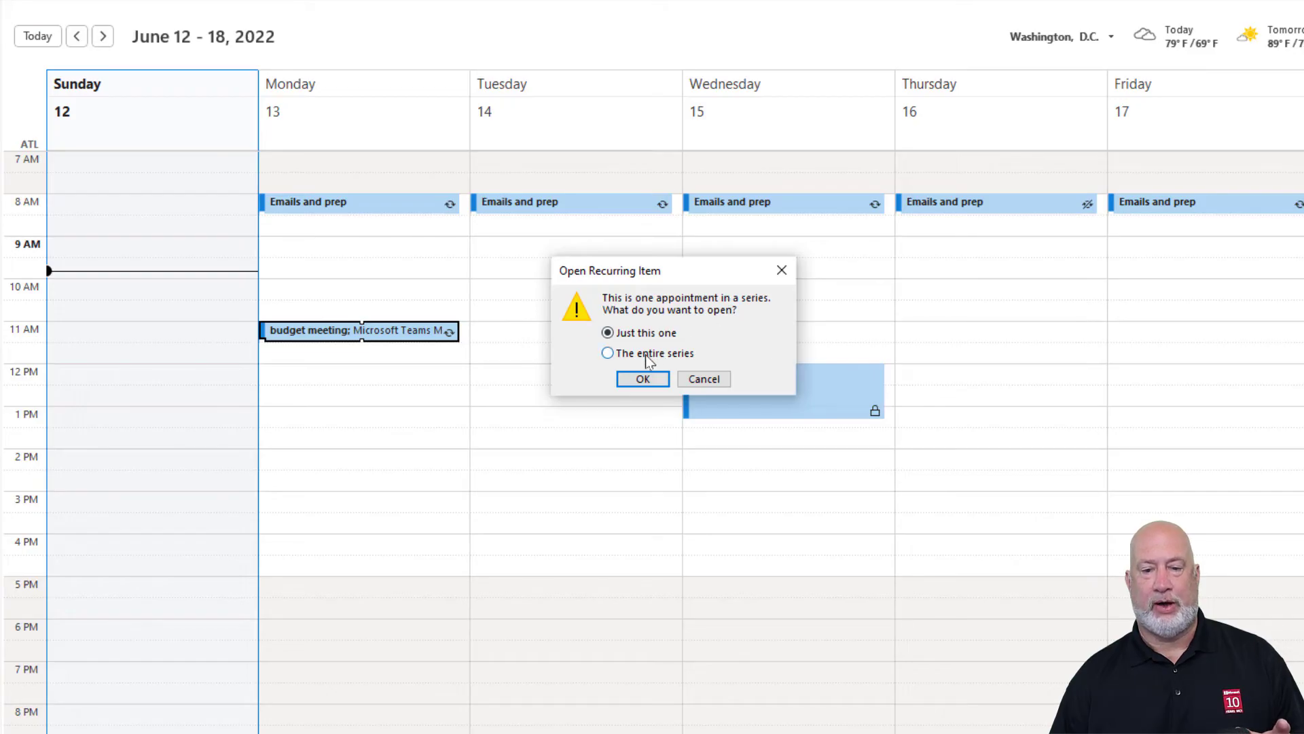
pyautogui.click(642, 380)
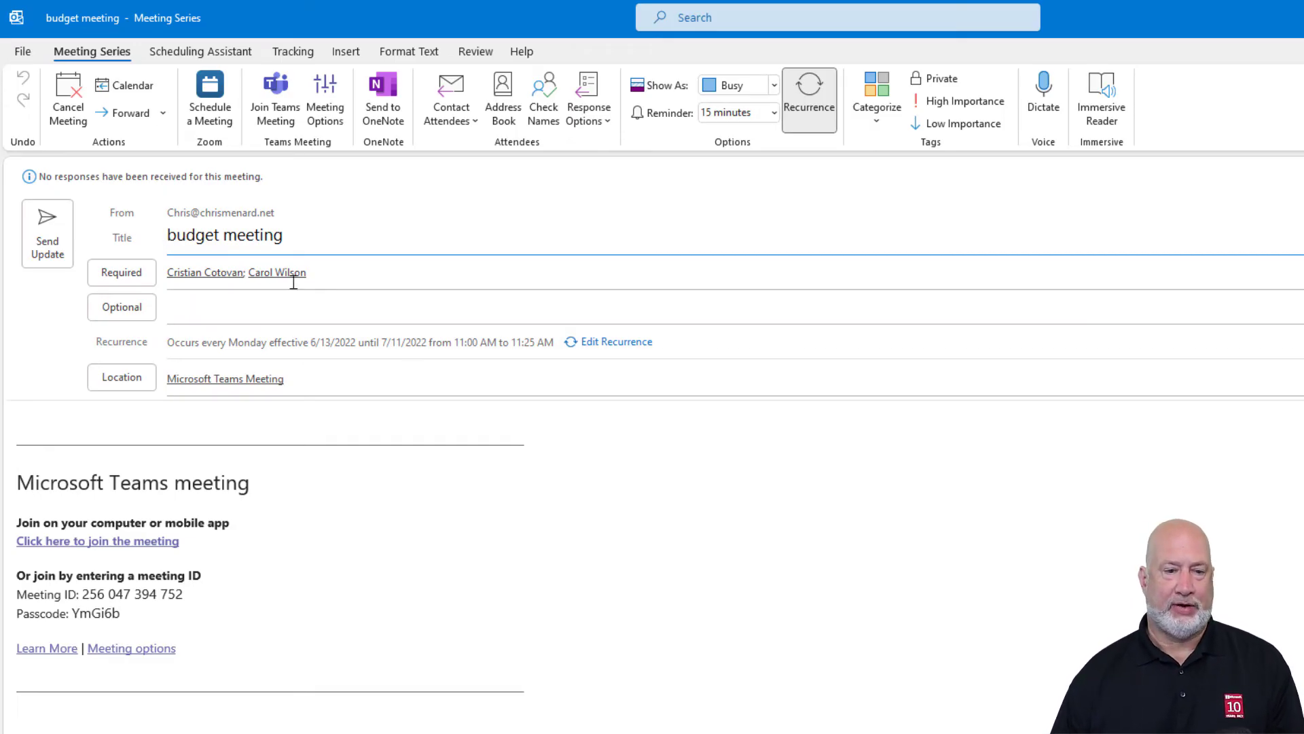
# Add Chris as a third required attendee to the budget meeting series
pyautogui.click(349, 278)
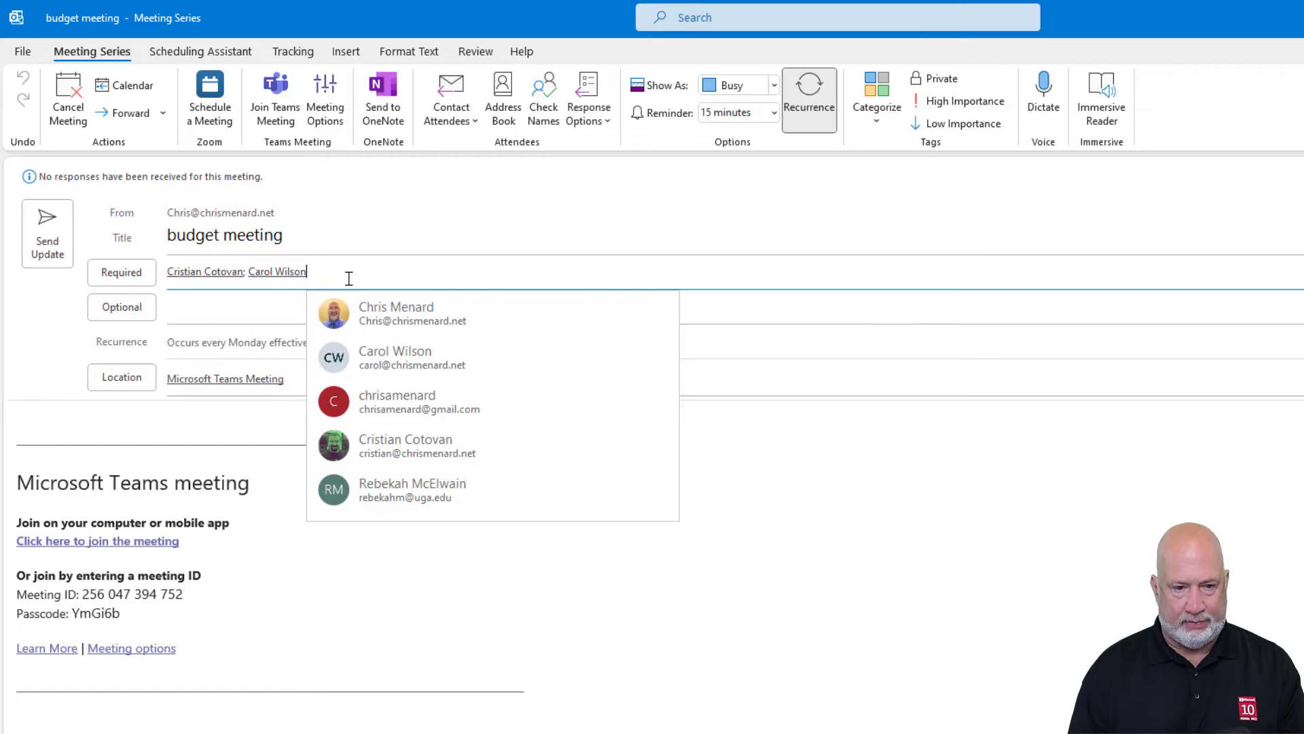
pyautogui.write('; chrisa')
pyautogui.press('Return')
pyautogui.click(370, 426)
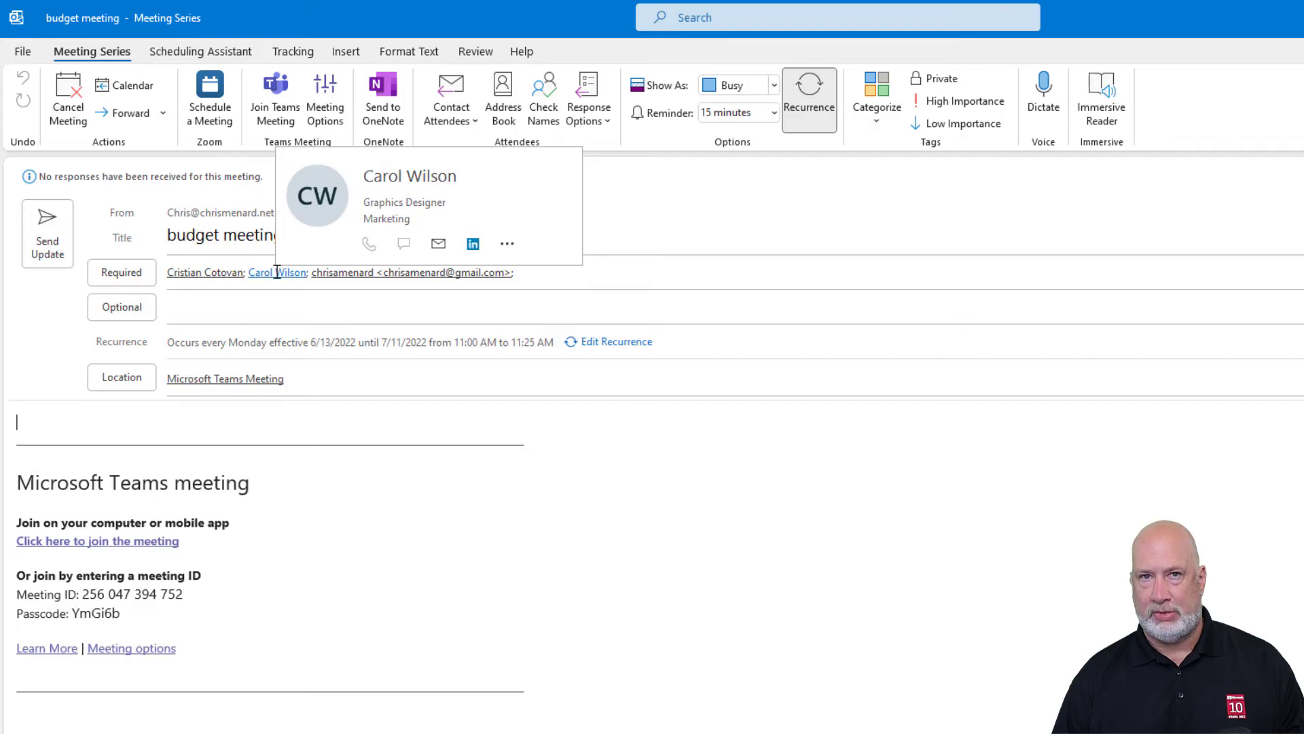
# Check the second attendee's contact details and dismiss suggestions, leaving optional attendees empty
pyautogui.click(277, 272)
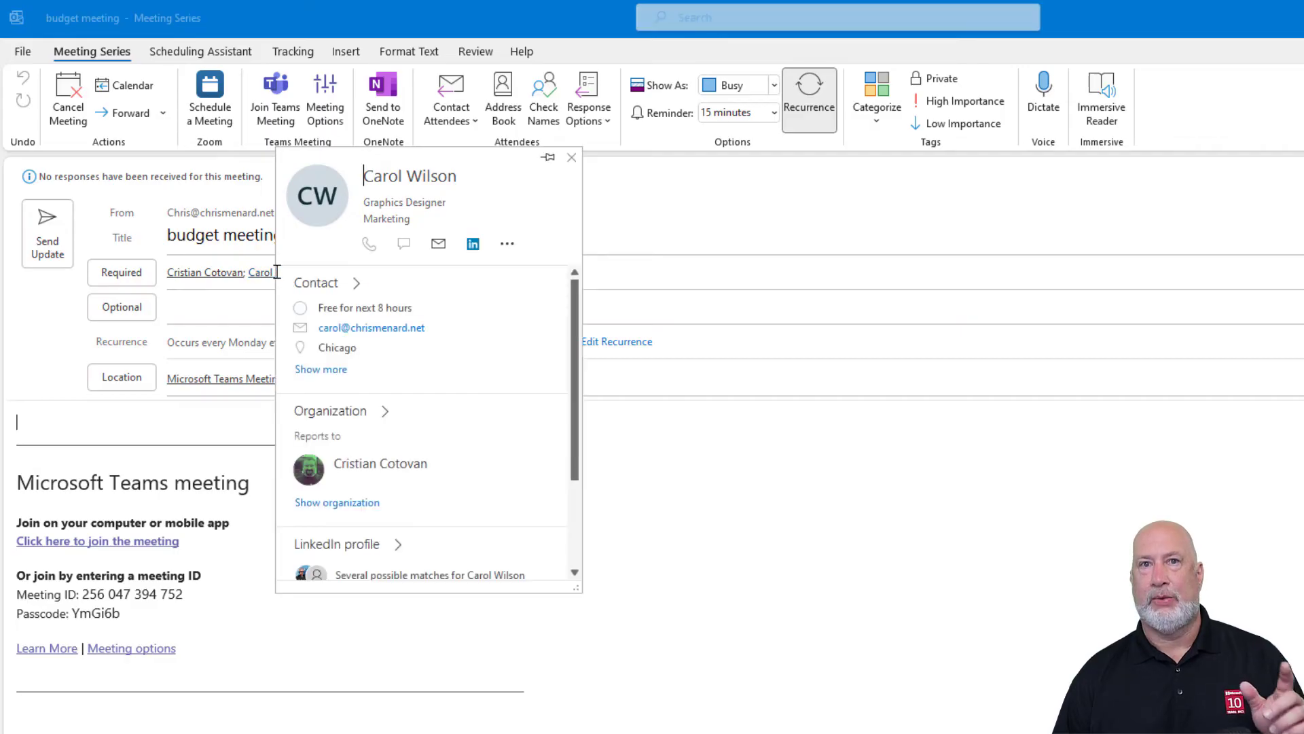
pyautogui.click(663, 308)
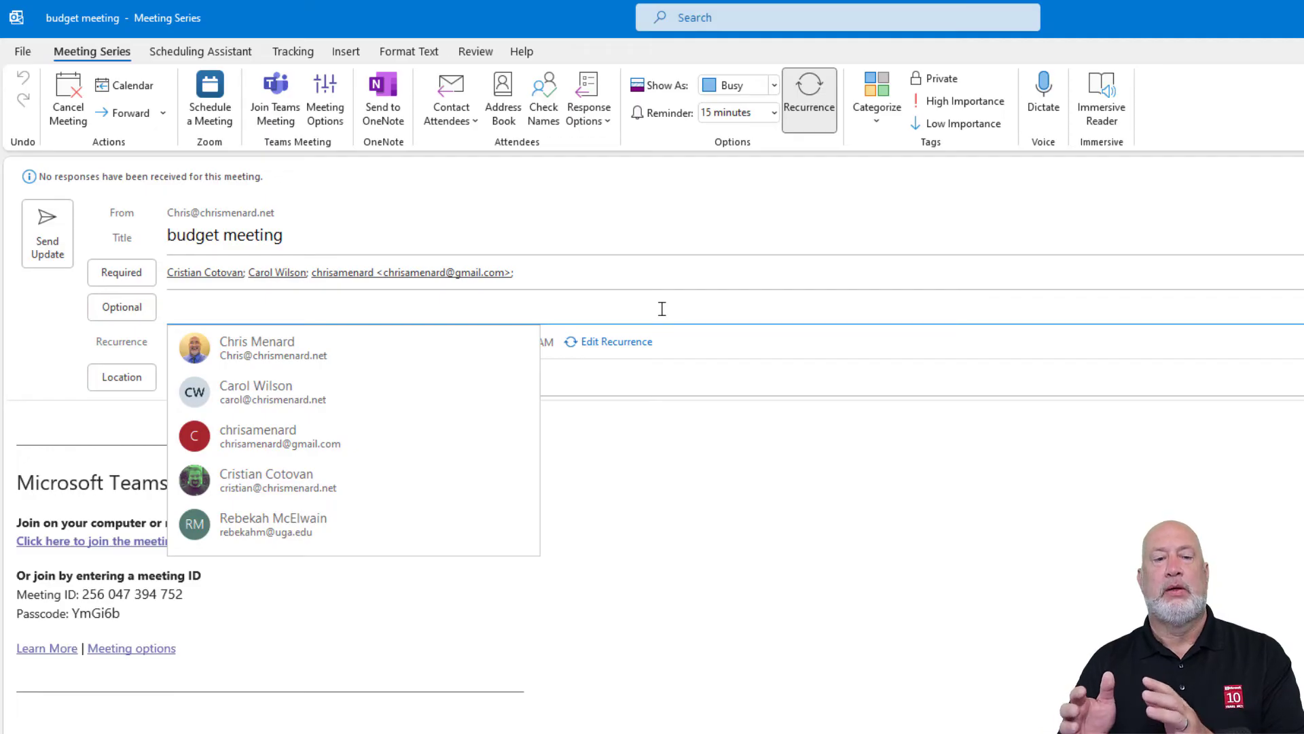
pyautogui.click(543, 277)
pyautogui.click(388, 321)
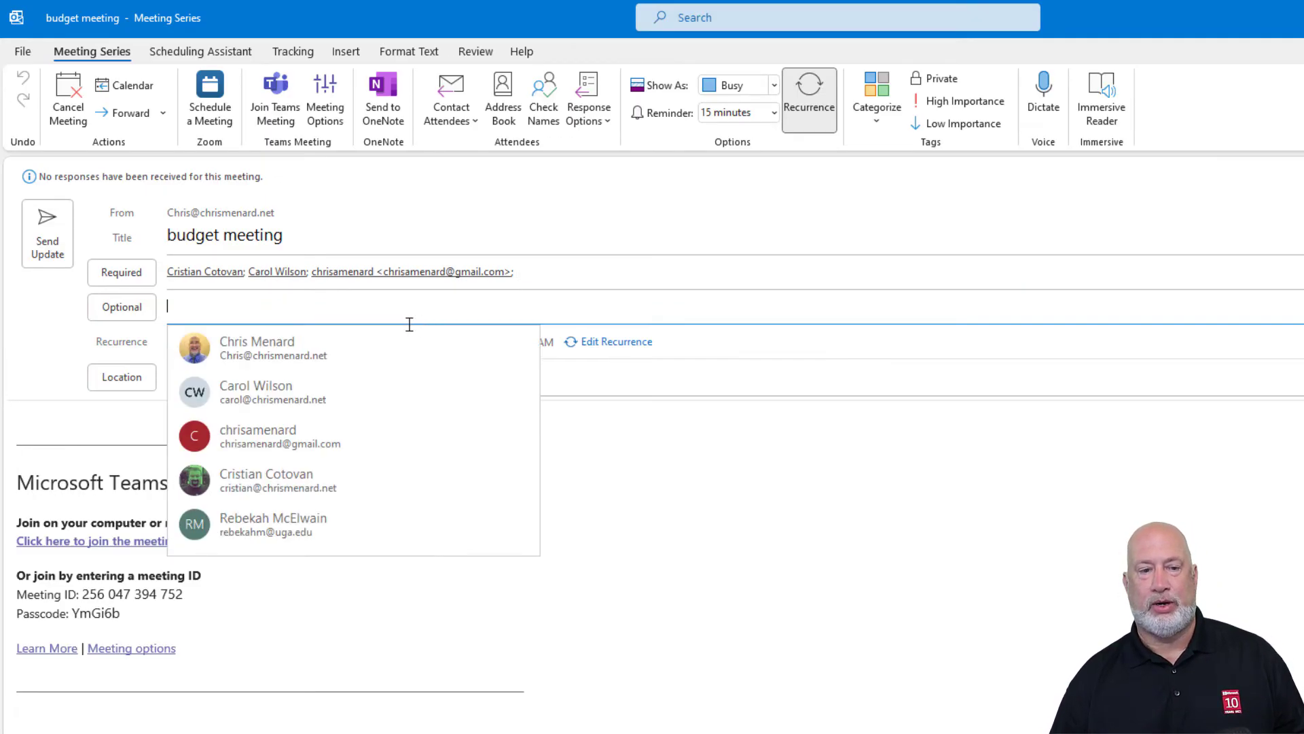
pyautogui.click(41, 334)
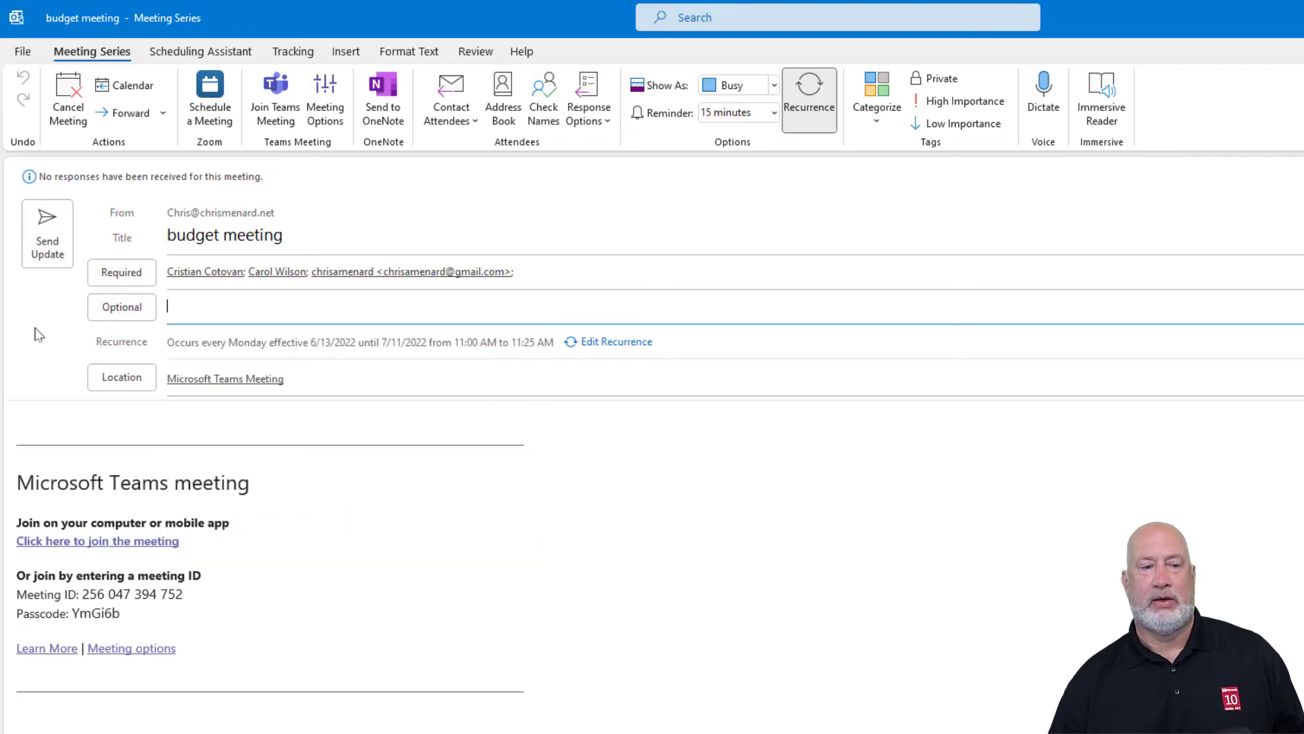
# Send the budget meeting update only to the newly added attendee
pyautogui.click(51, 249)
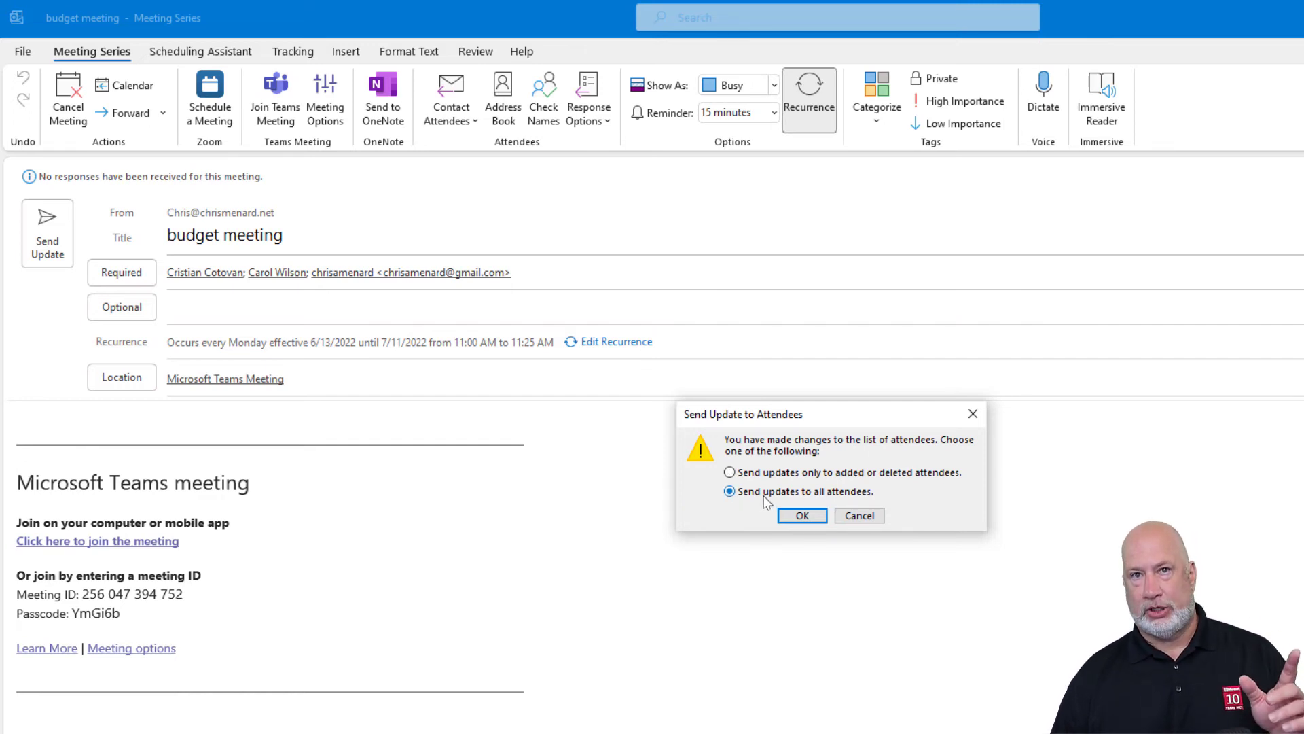
pyautogui.click(729, 472)
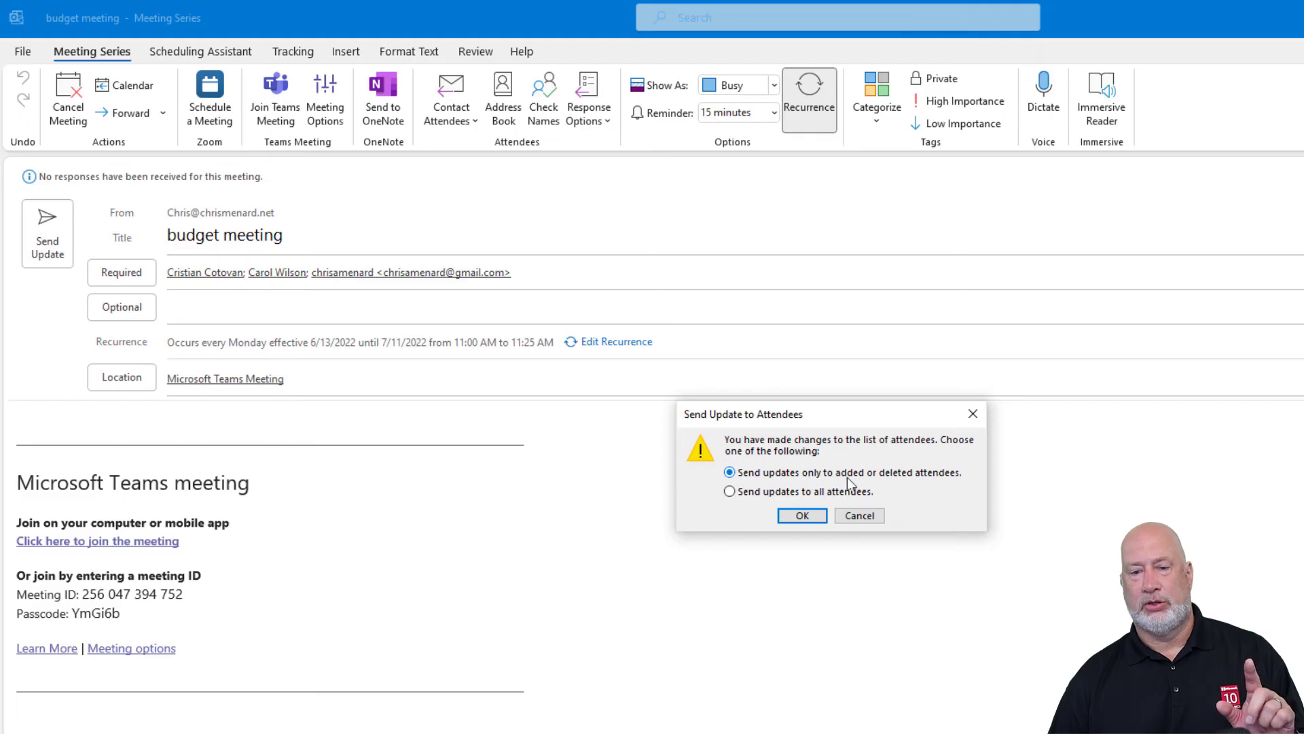
pyautogui.click(802, 516)
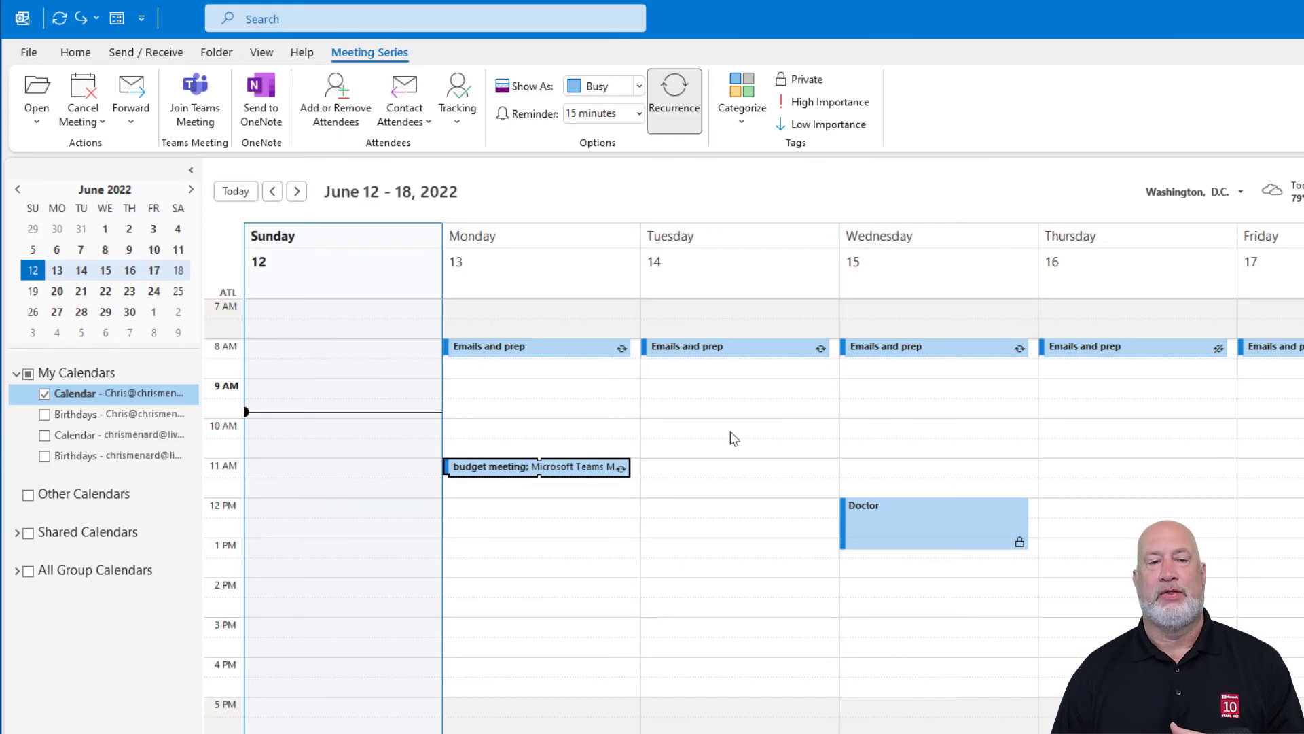
# Deselect the budget meeting and try the Work Week and Week views from the ribbon
pyautogui.click(76, 52)
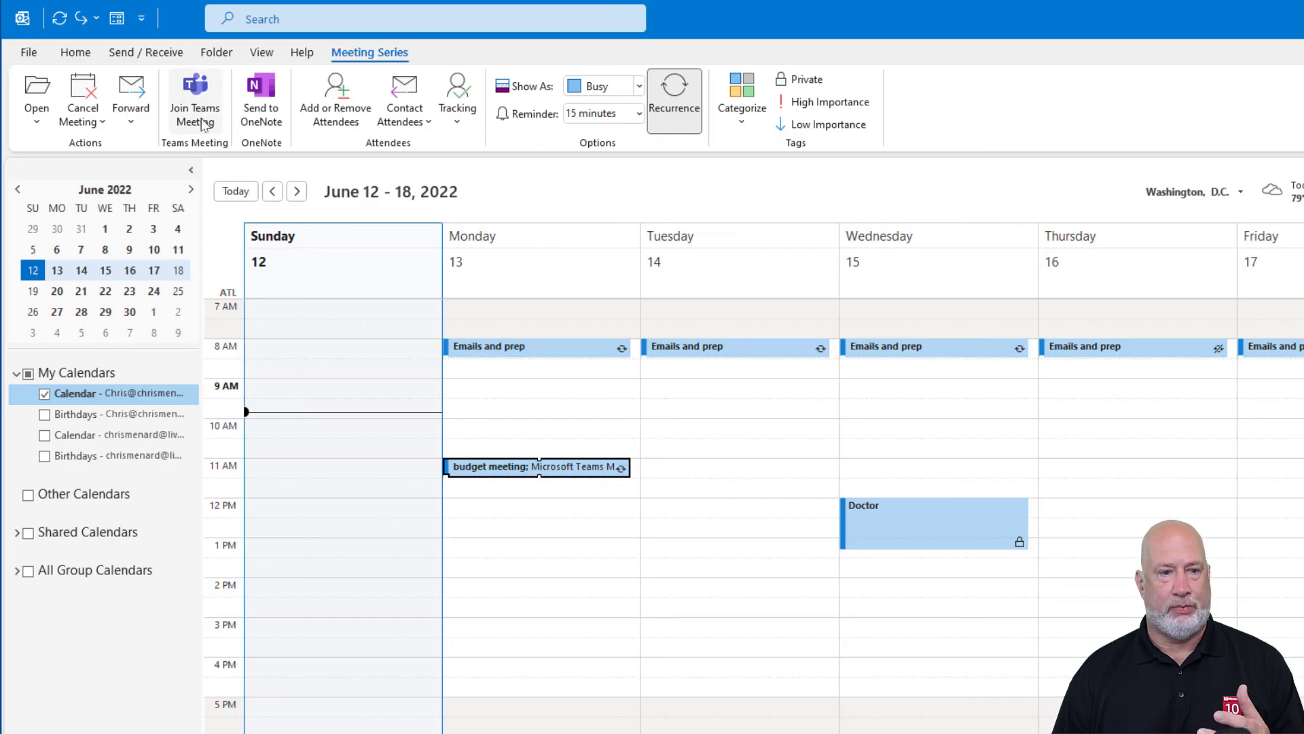
pyautogui.click(541, 407)
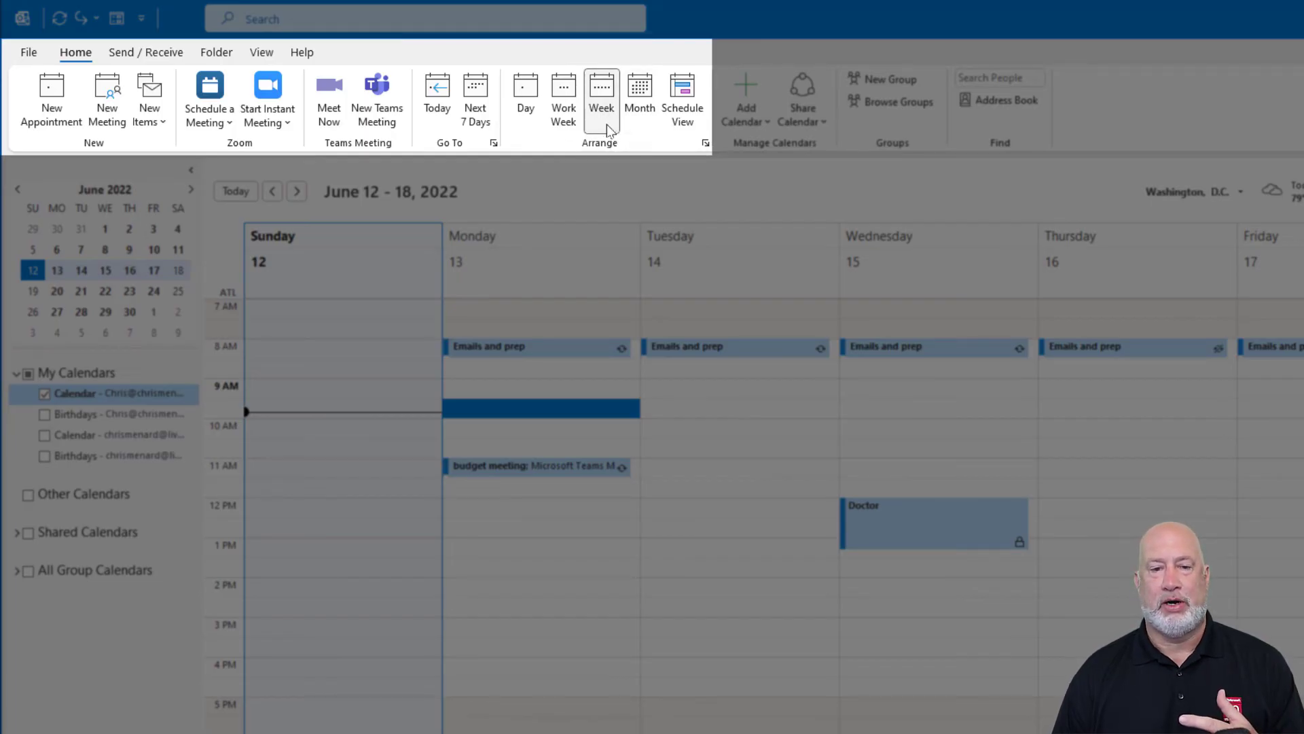
pyautogui.click(559, 126)
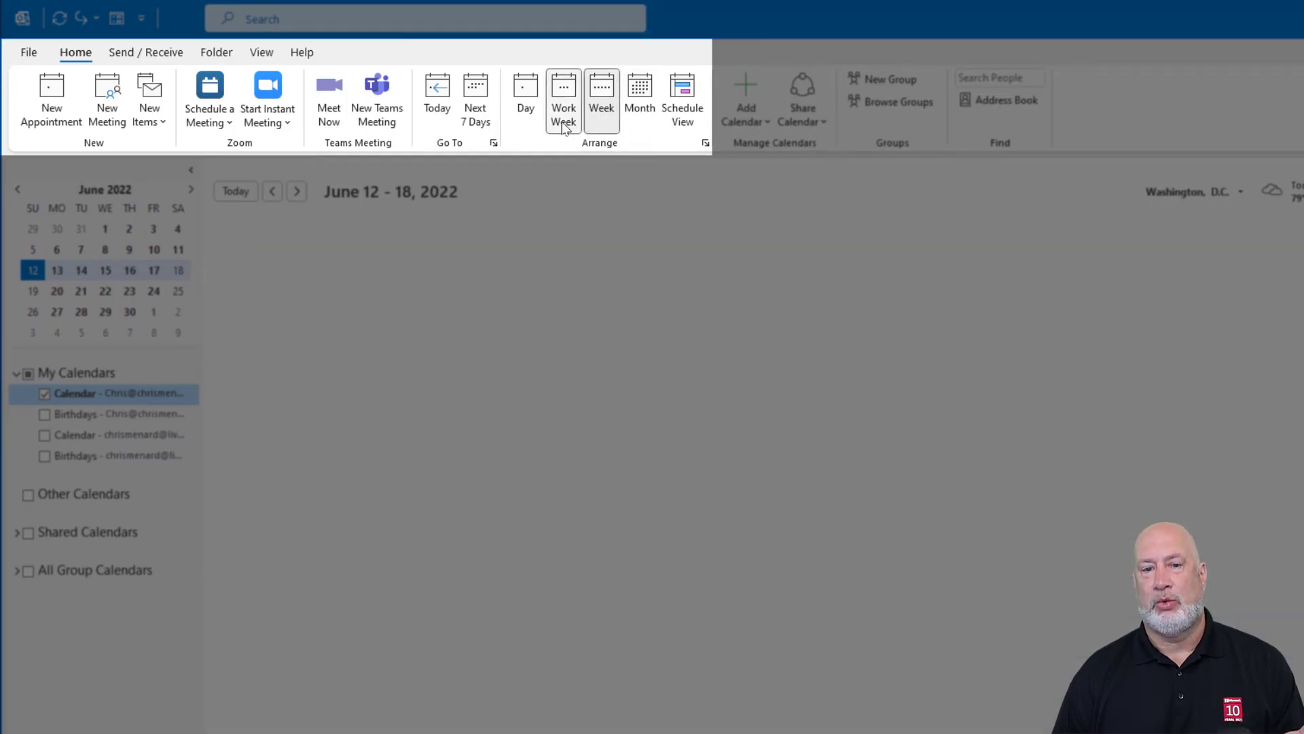
pyautogui.click(599, 122)
# Cycle Day, Work Week, Week, Month and Schedule views with Ctrl+Alt+1–5, ending on Day
pyautogui.hotkey('ctrl', 'alt', '1')
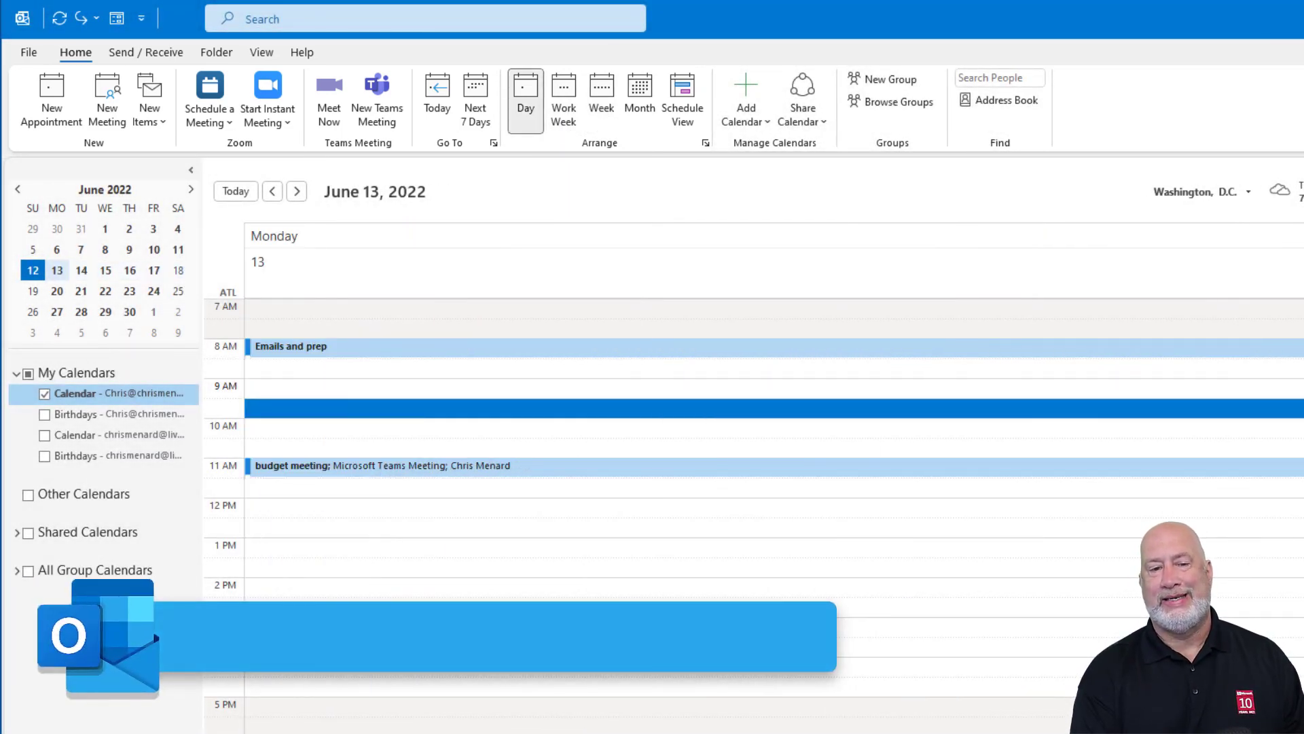
pyautogui.hotkey('ctrl', 'alt', '2')
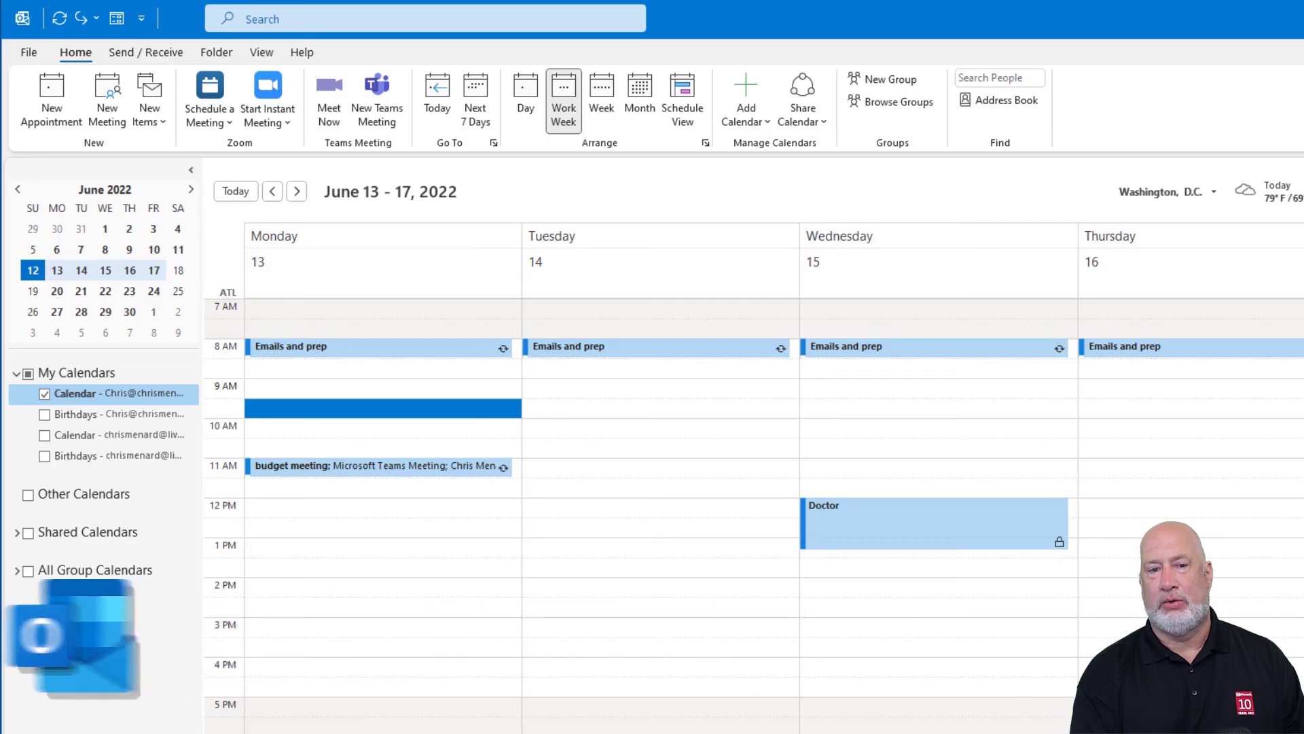
pyautogui.hotkey('ctrl', 'alt', '1')
pyautogui.hotkey('ctrl', 'alt', '2')
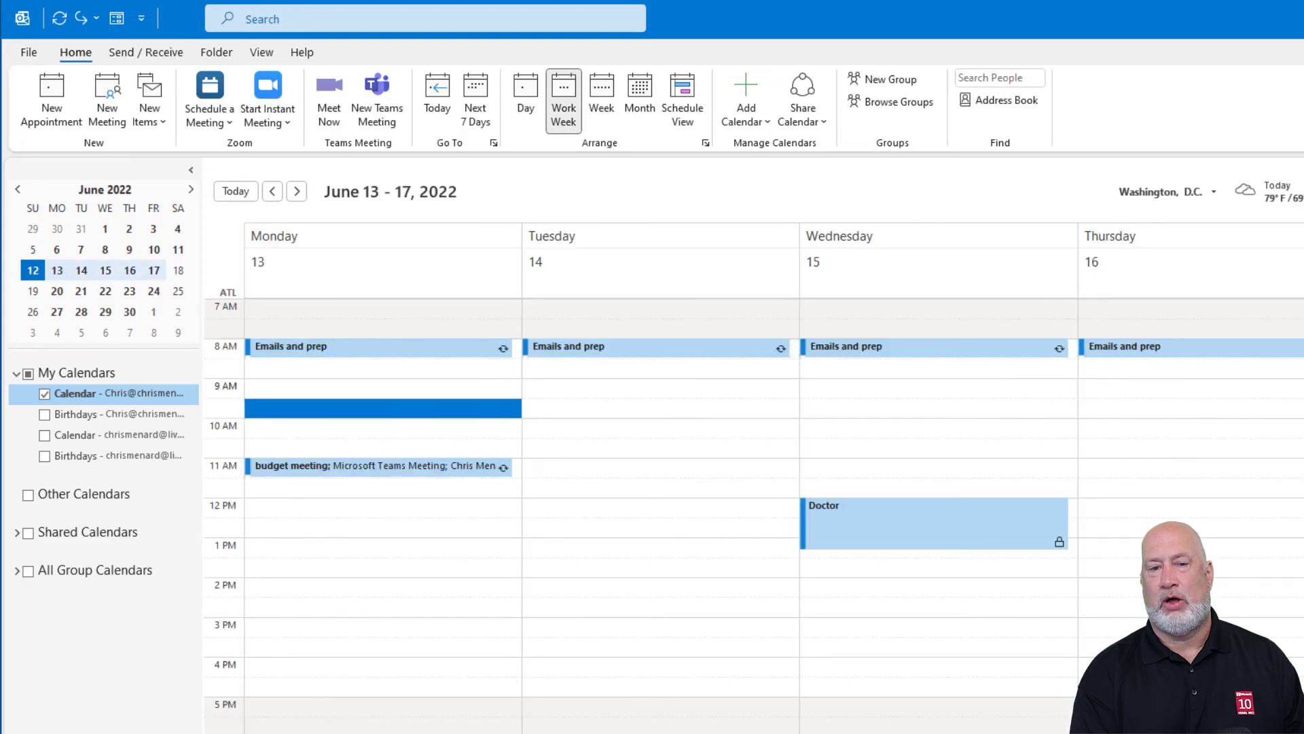
pyautogui.hotkey('ctrl', 'alt', '3')
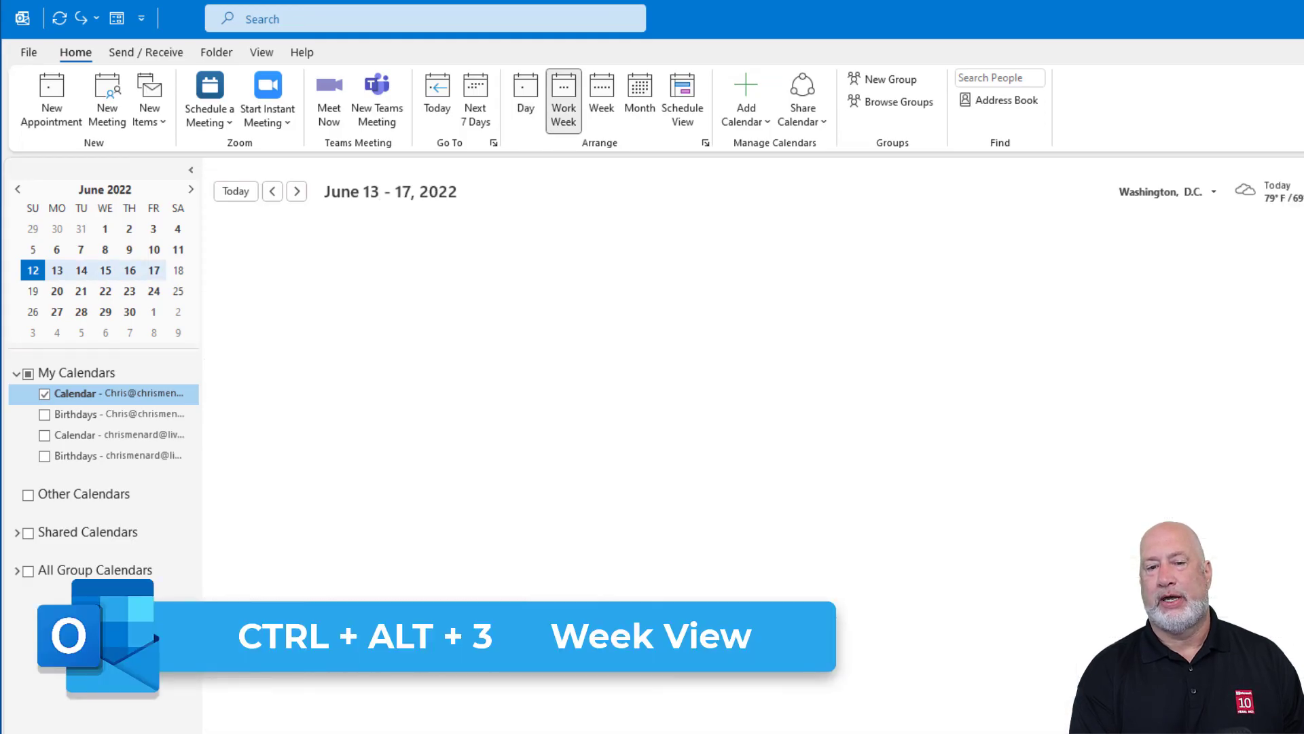
pyautogui.hotkey('ctrl', 'alt', '4')
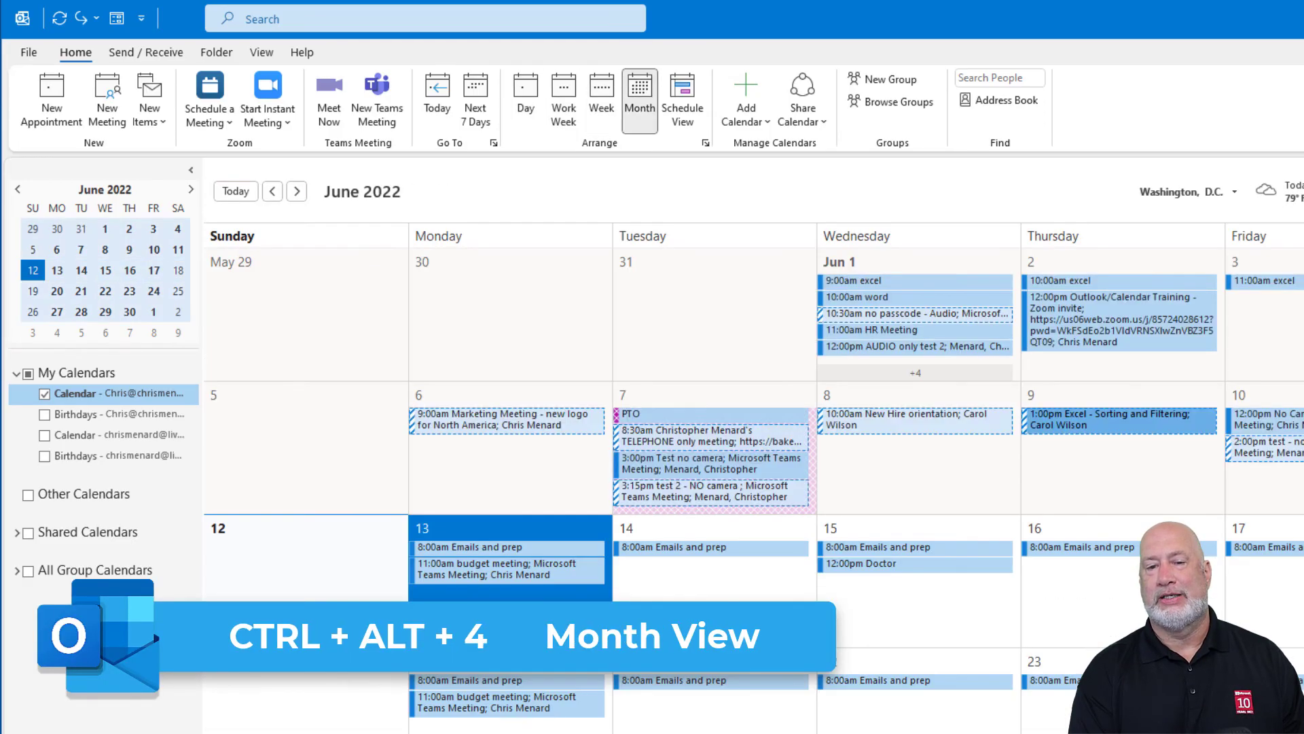
pyautogui.hotkey('ctrl', 'alt', '5')
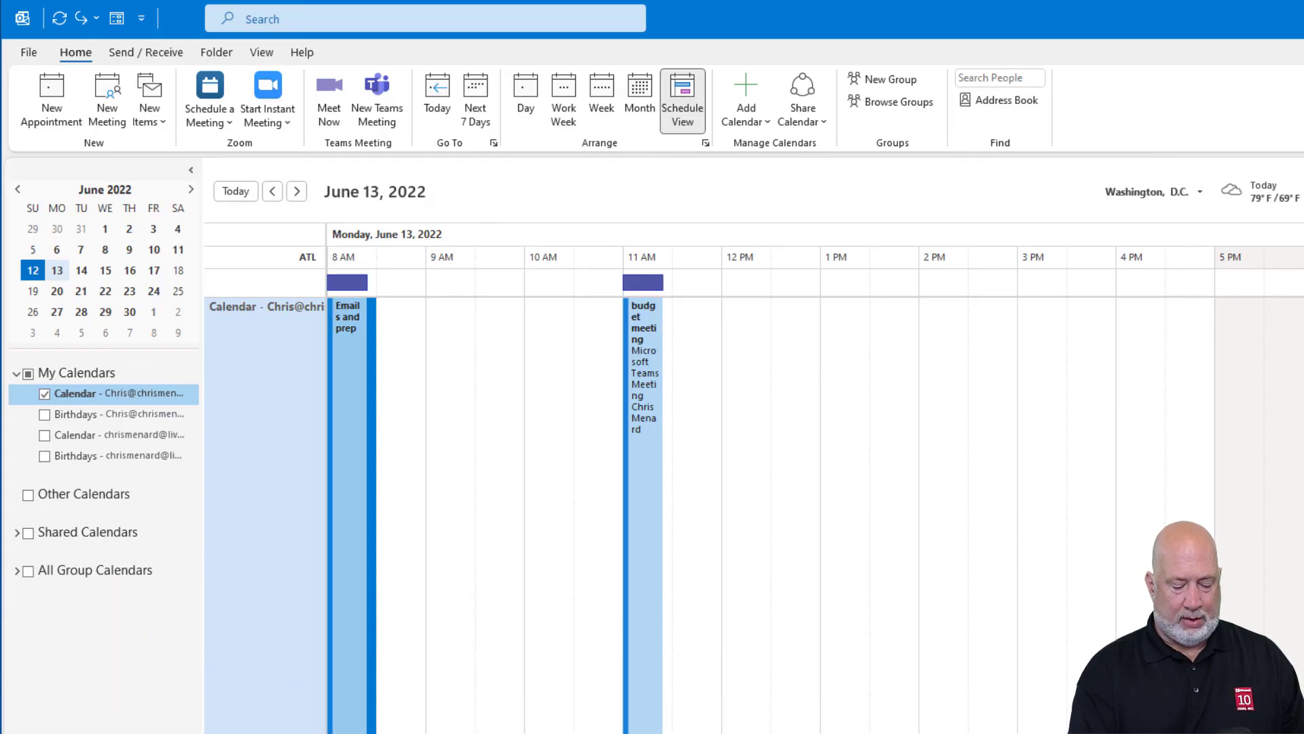
pyautogui.hotkey('ctrl', 'alt', '1')
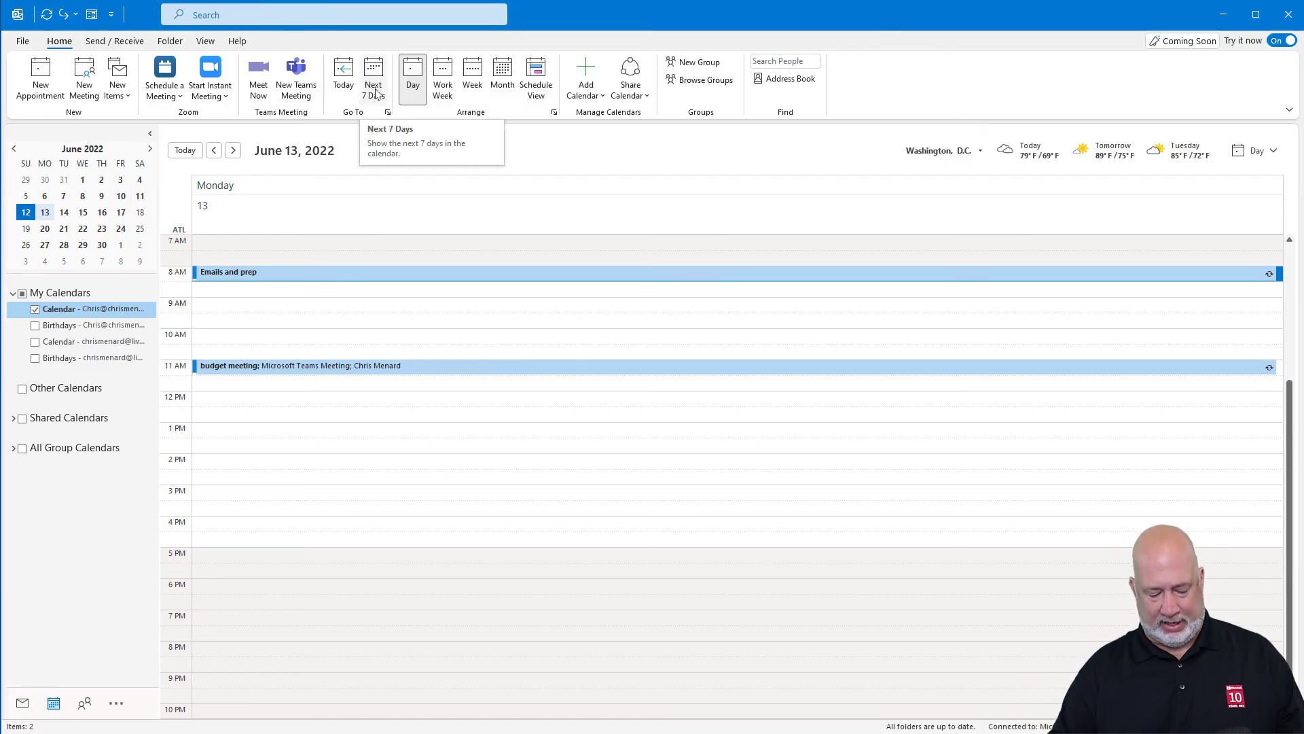
# Widen the view from two to ten days from June 13 using Alt+2 through Alt+0
pyautogui.hotkey('alt', '2')
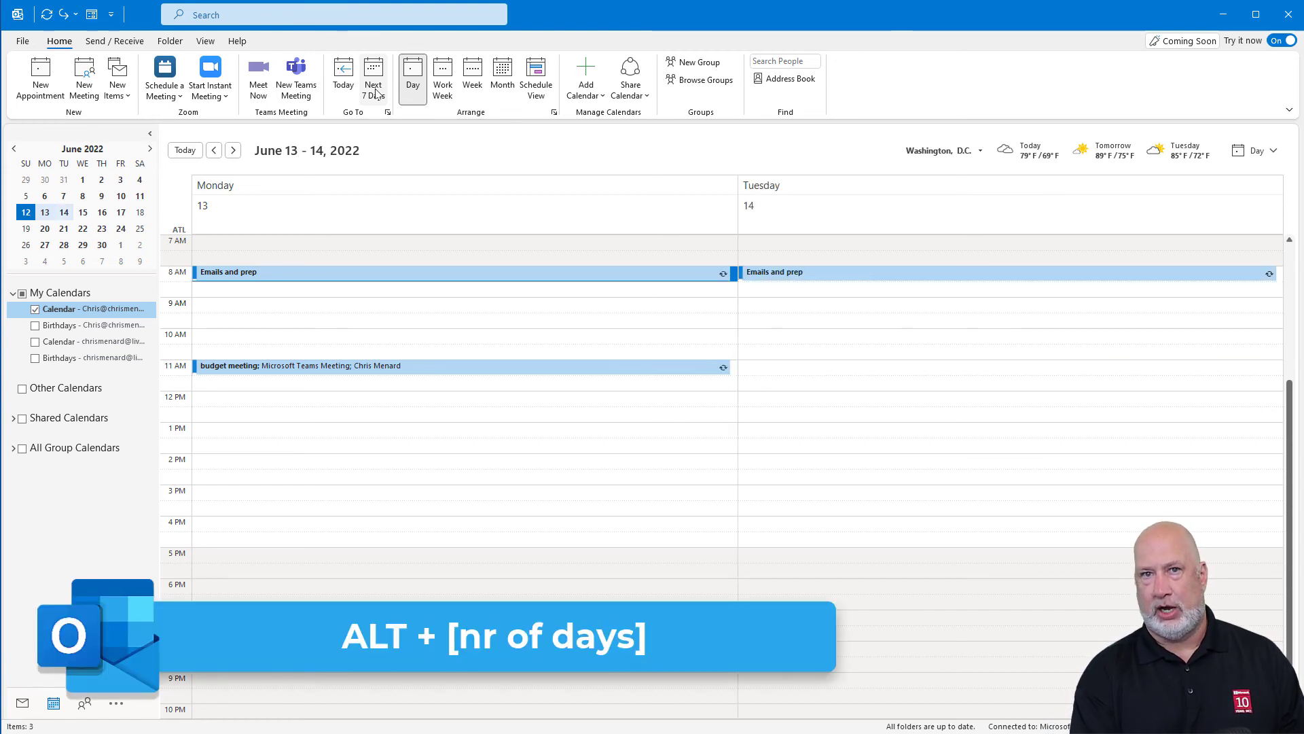
pyautogui.hotkey('alt', '3')
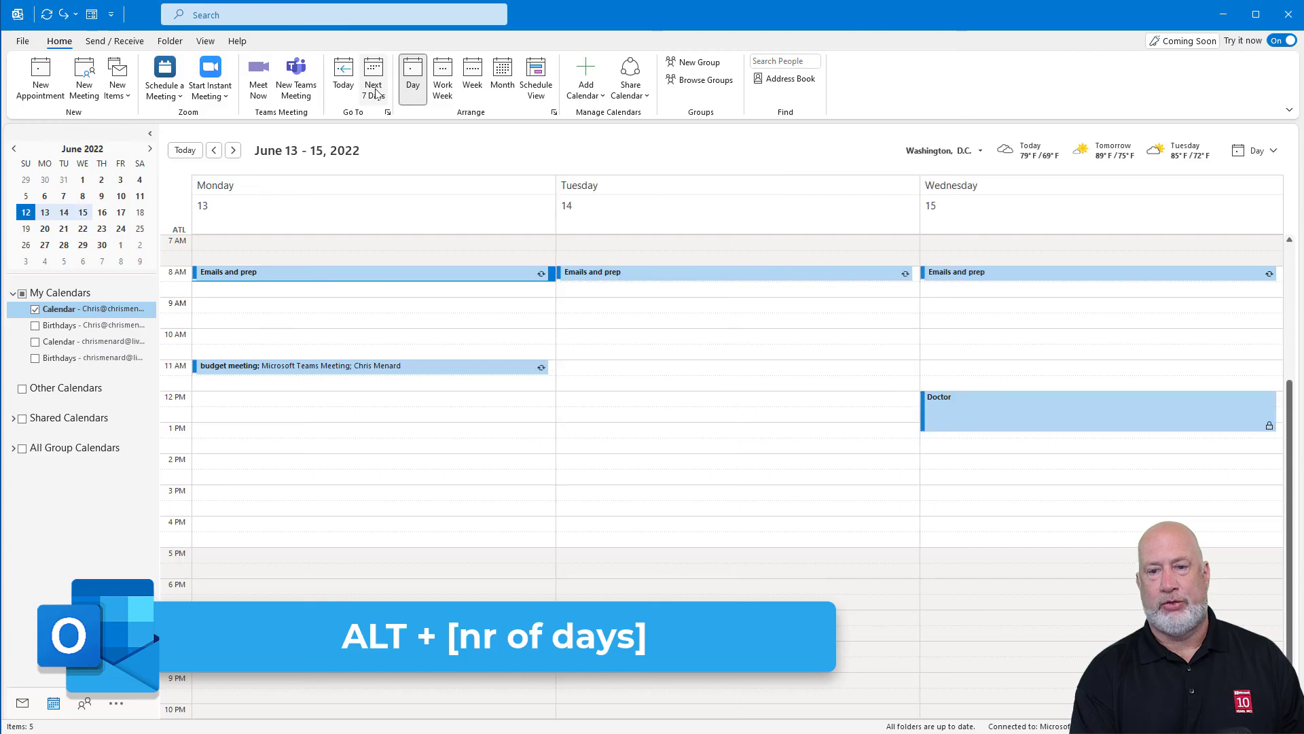
pyautogui.hotkey('alt', '4')
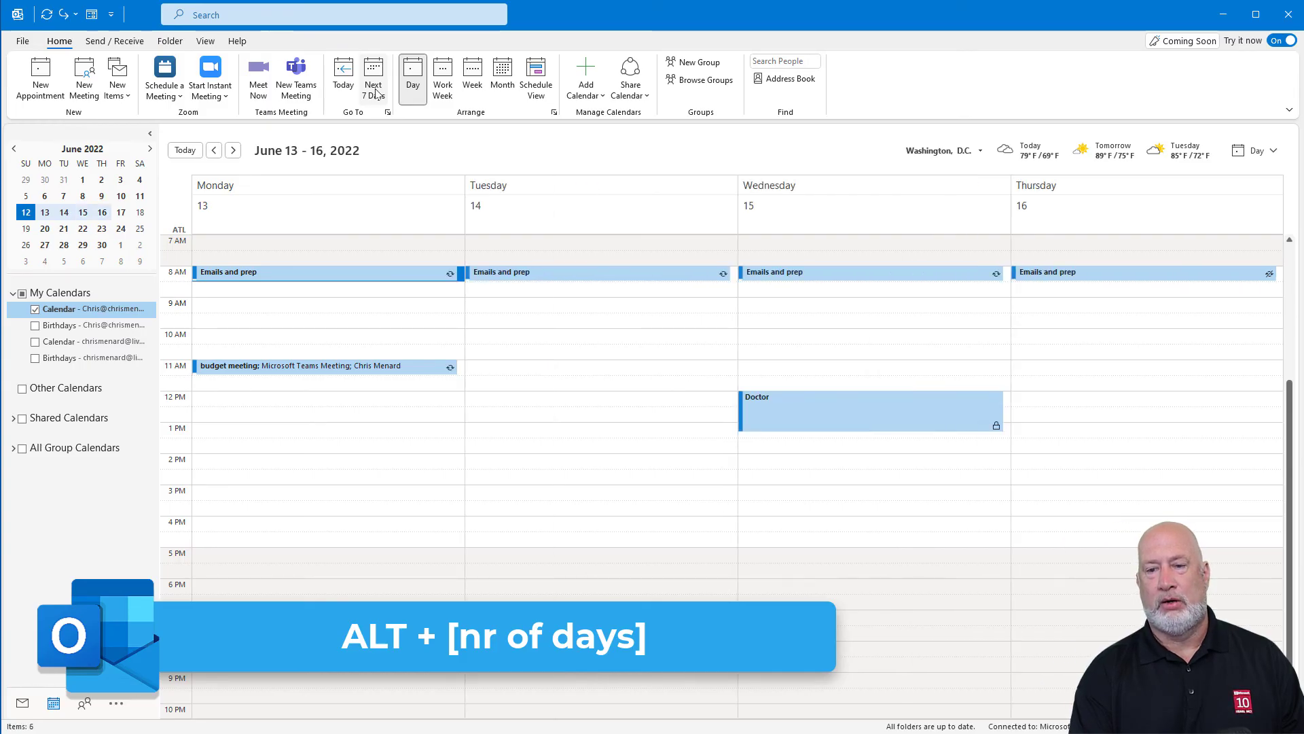
pyautogui.hotkey('alt', '5')
pyautogui.hotkey('alt', '6')
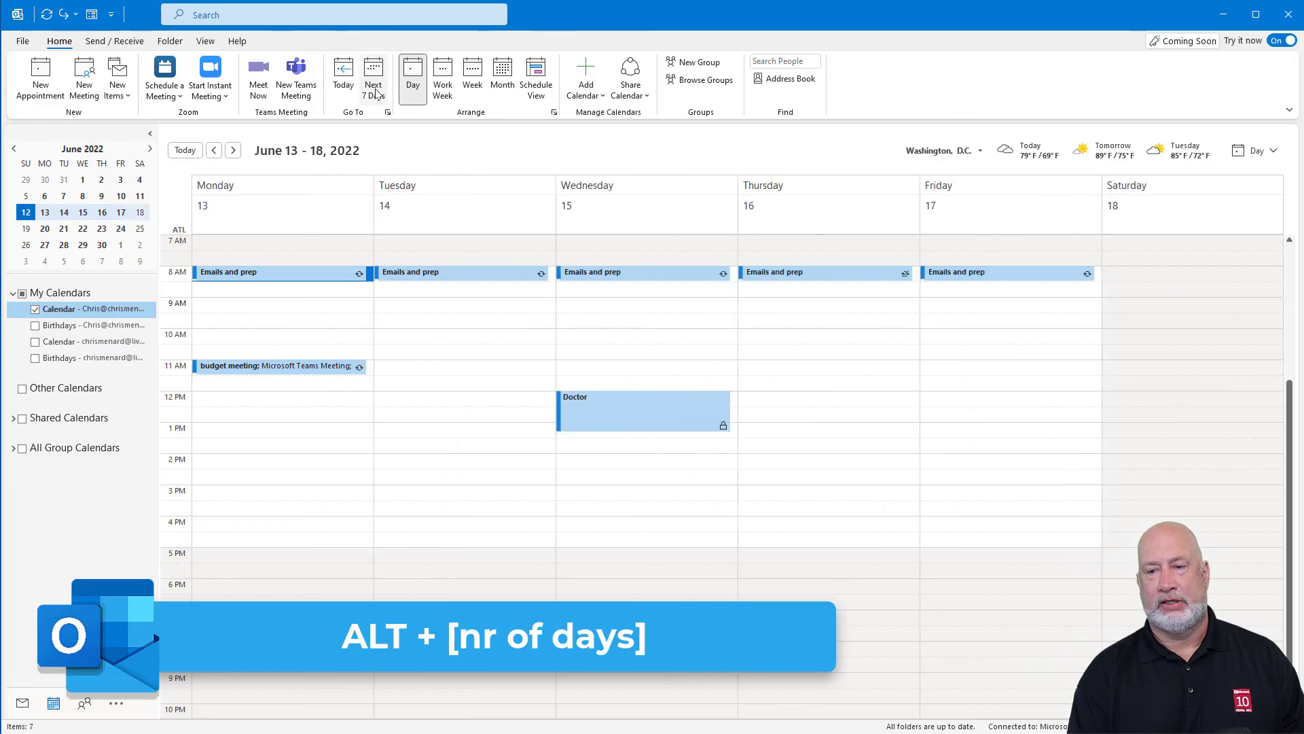
pyautogui.hotkey('alt', '7')
pyautogui.hotkey('alt', '8')
pyautogui.hotkey('alt', '9')
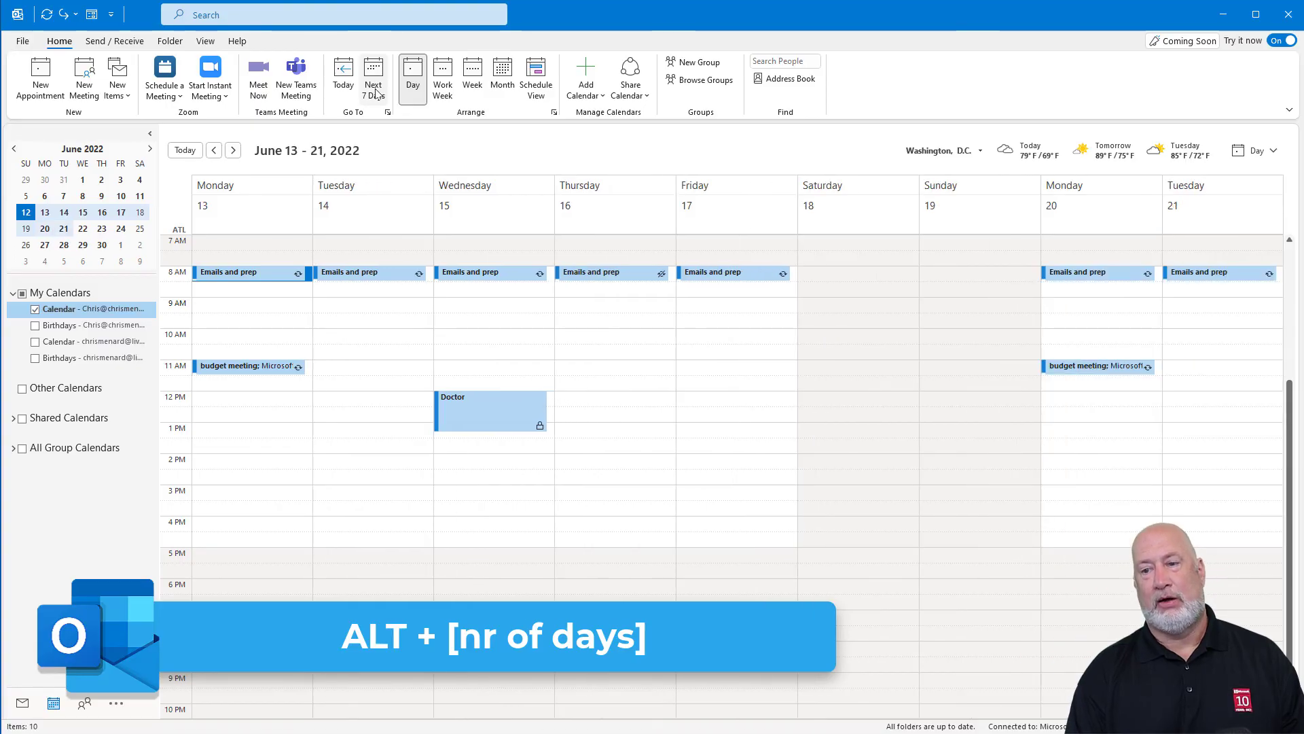
pyautogui.hotkey('alt', '0')
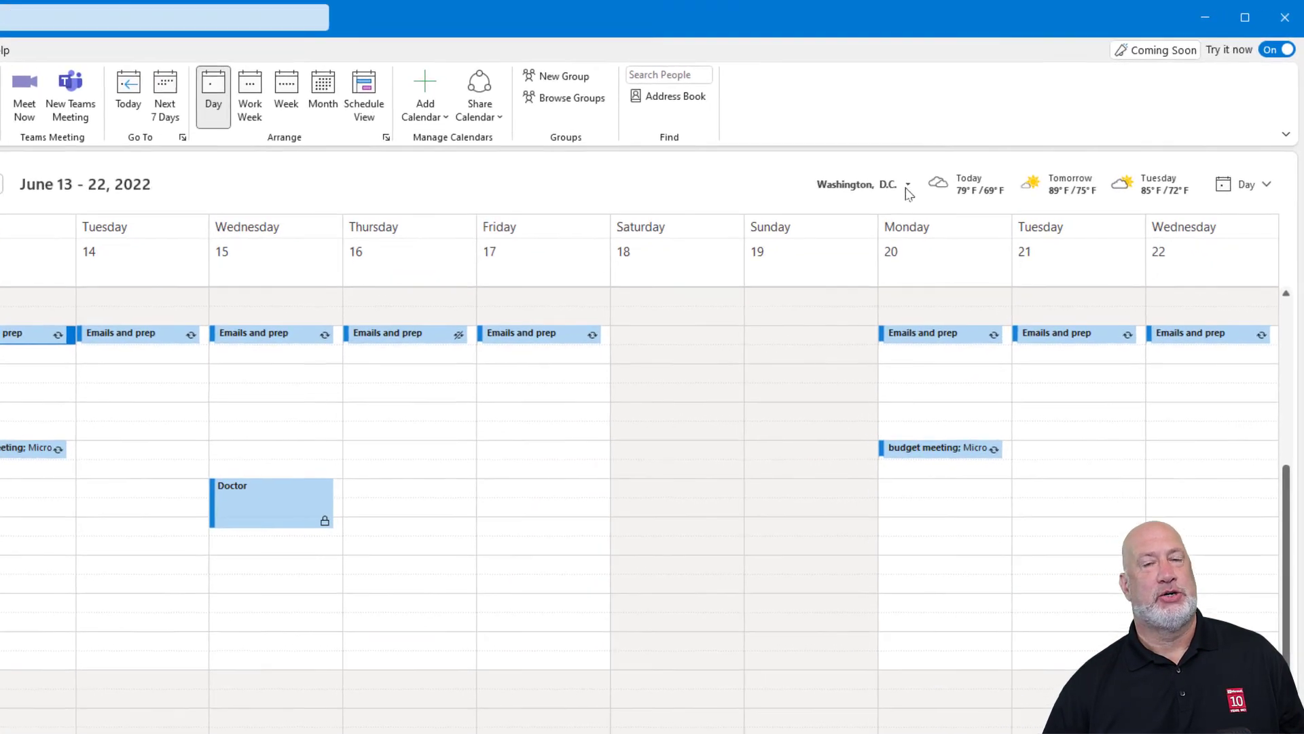
# Add Sandy Springs, Georgia by zip code as the weather location, replacing Washington, D.C
pyautogui.click(966, 161)
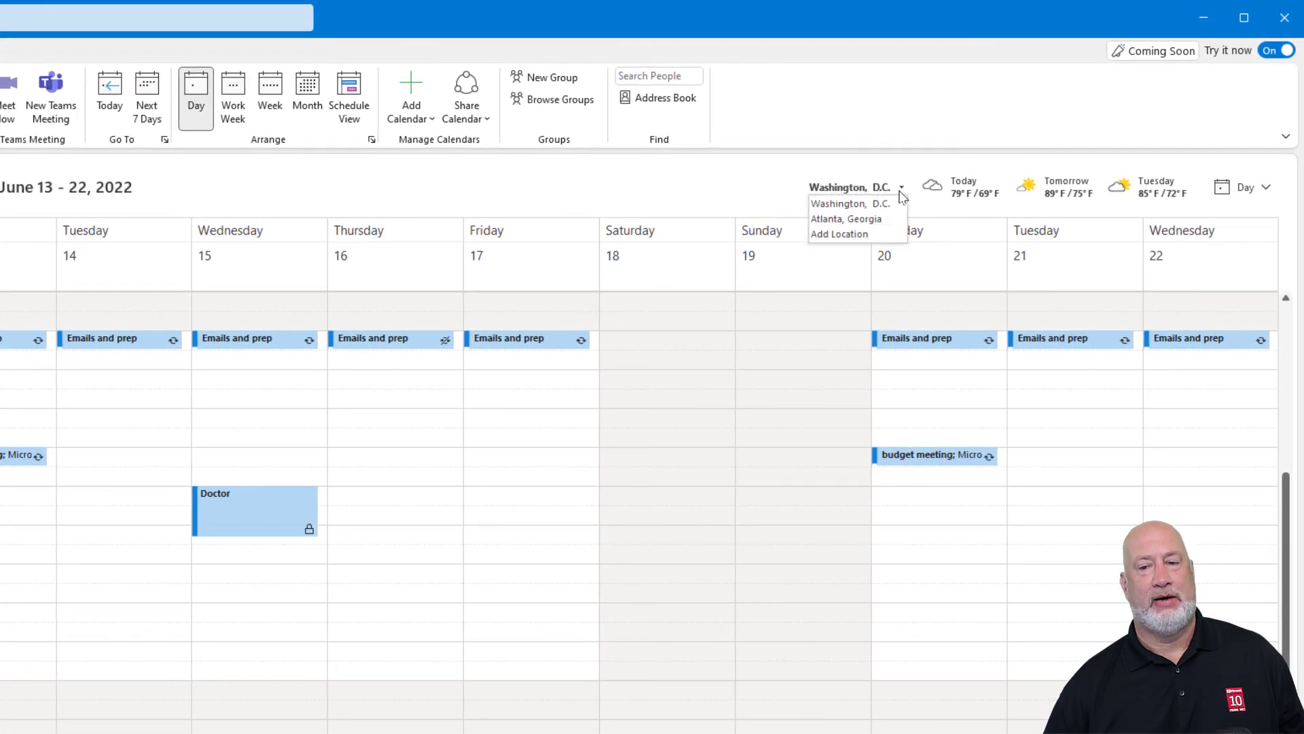
pyautogui.click(854, 245)
pyautogui.write('300668')
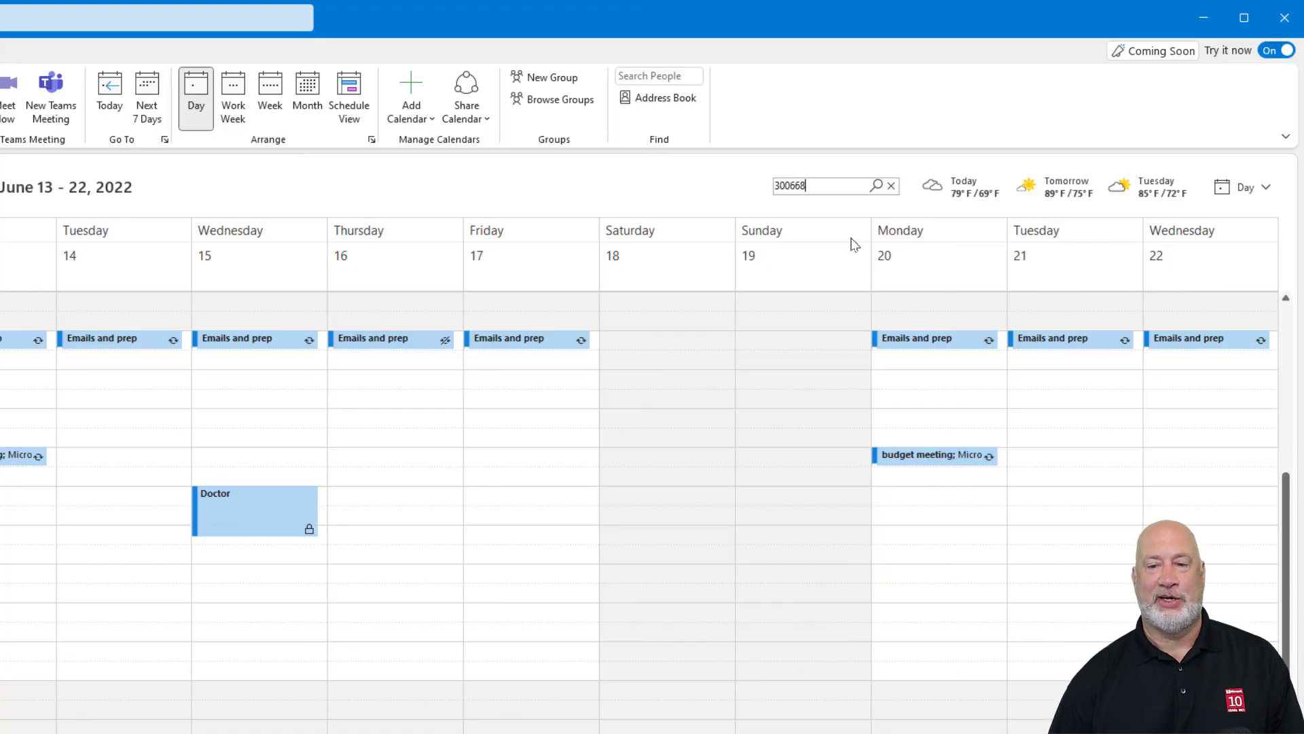
pyautogui.press('Return')
pyautogui.click(817, 220)
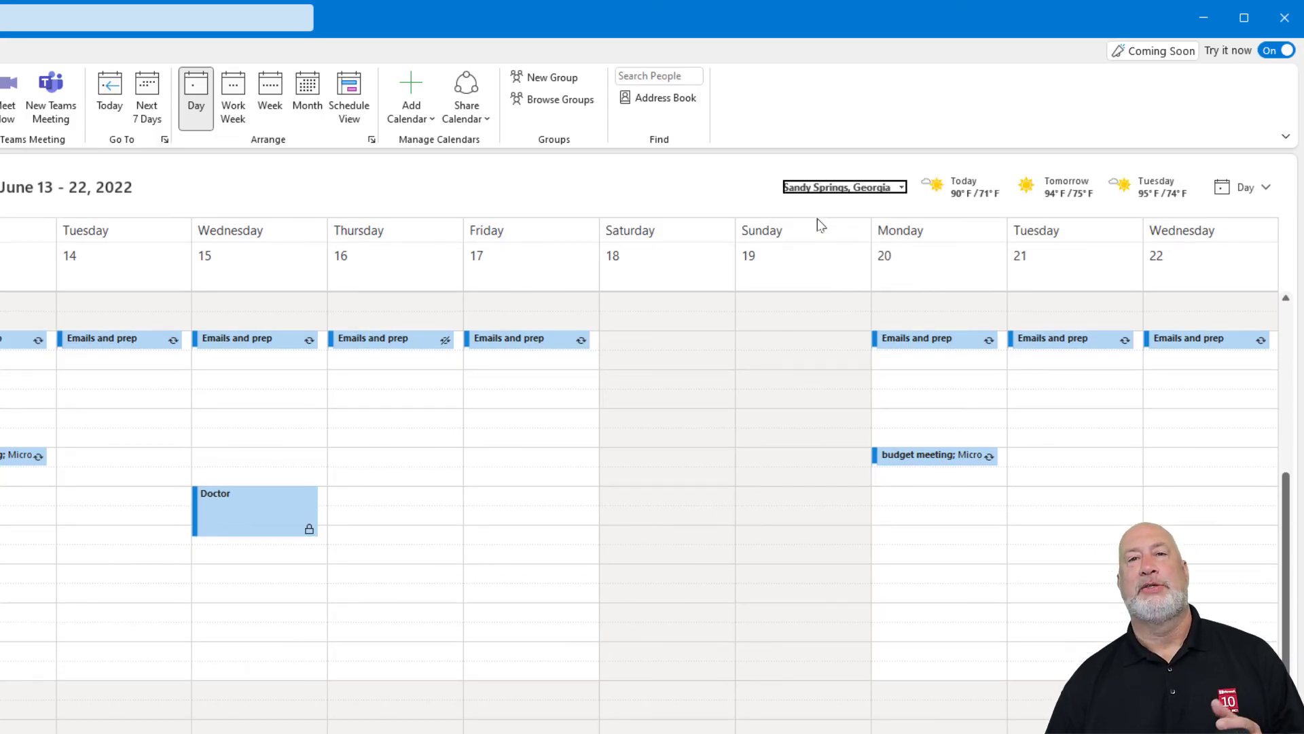